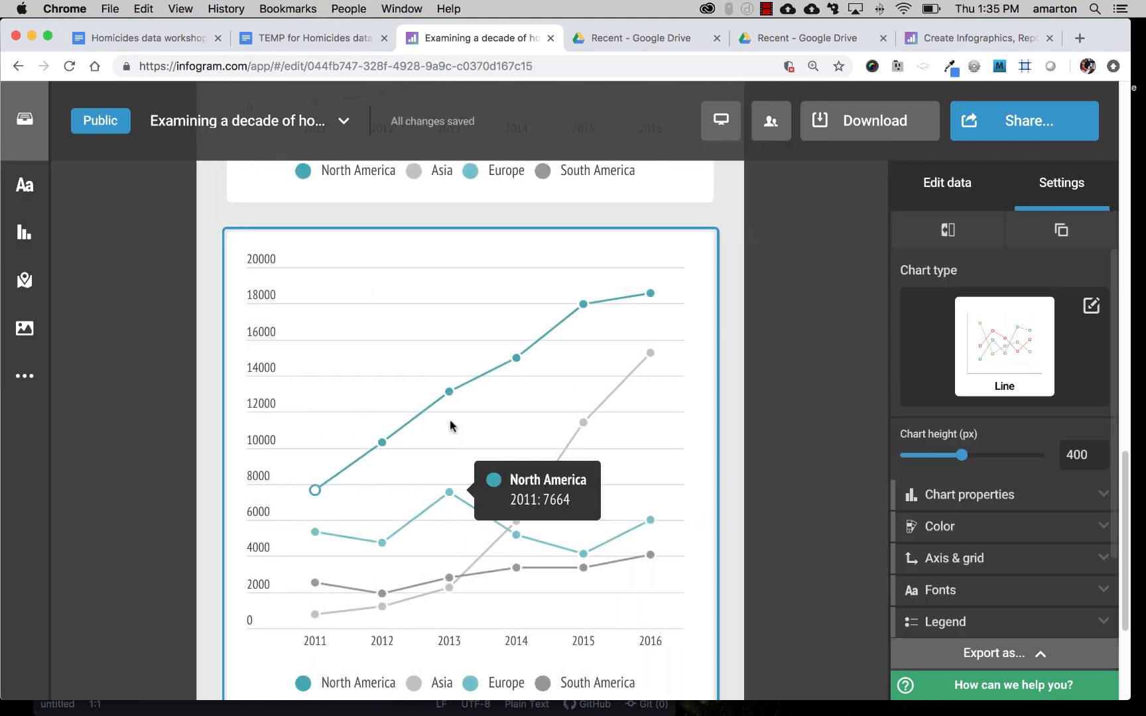
# Delete the lower duplicate line chart and open the data of the remaining line chart below the bar chart.
pyautogui.press('Delete')
pyautogui.scroll(6, 500, 398)
pyautogui.click(500, 400)
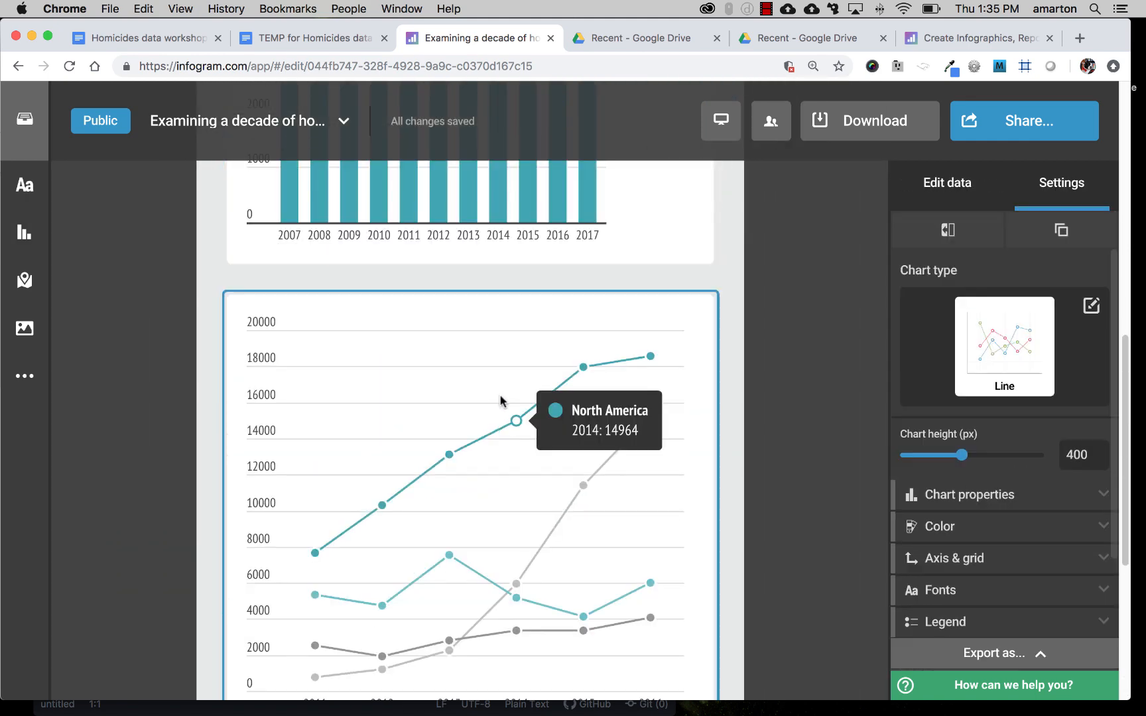
pyautogui.click(962, 187)
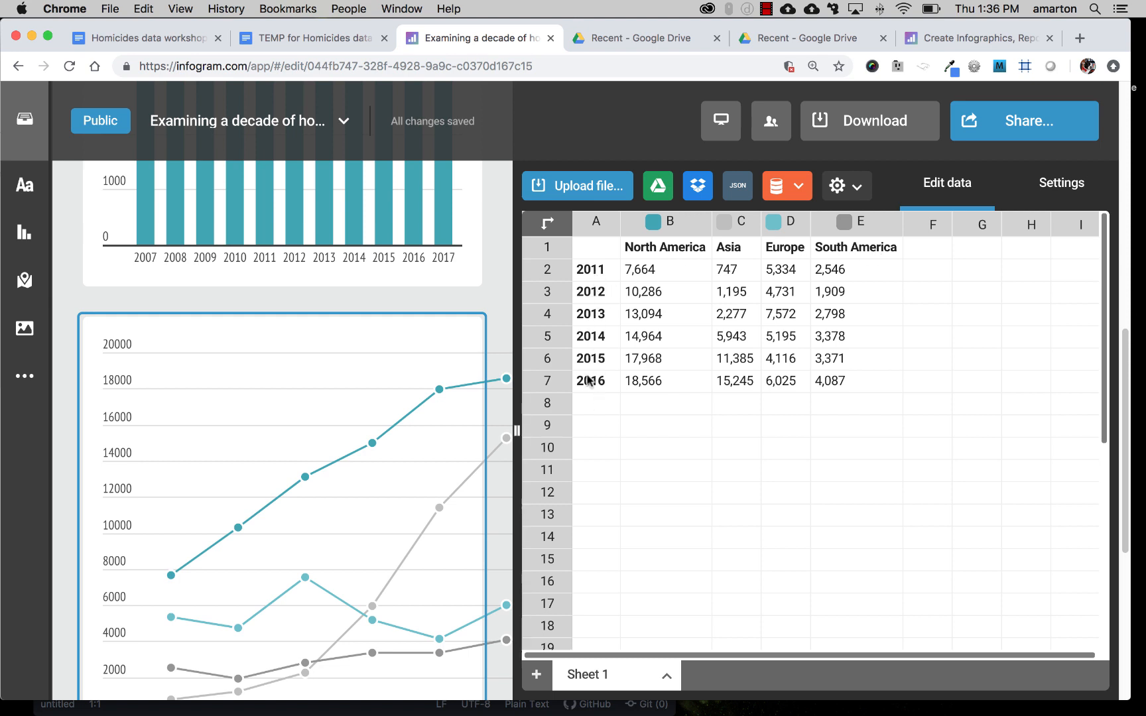
# Switch to the homicide-data-worked workbook in Excel and open the "by gender by year" sheet.
pyautogui.moveTo(289, 697)
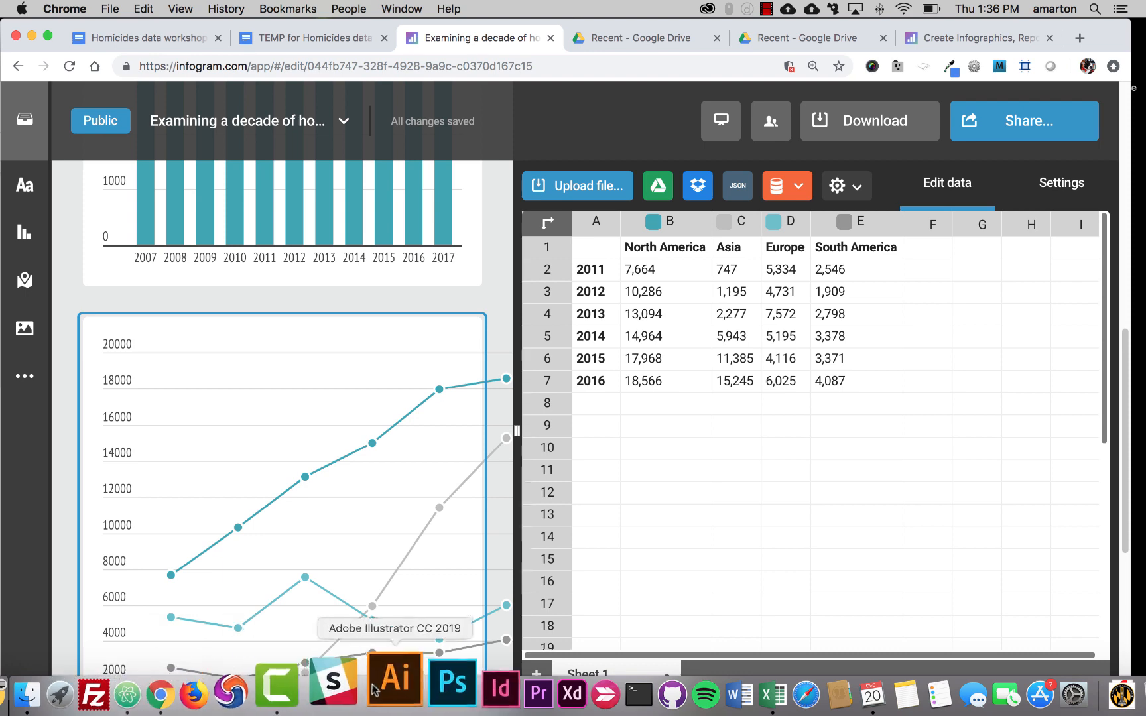
pyautogui.click(720, 693)
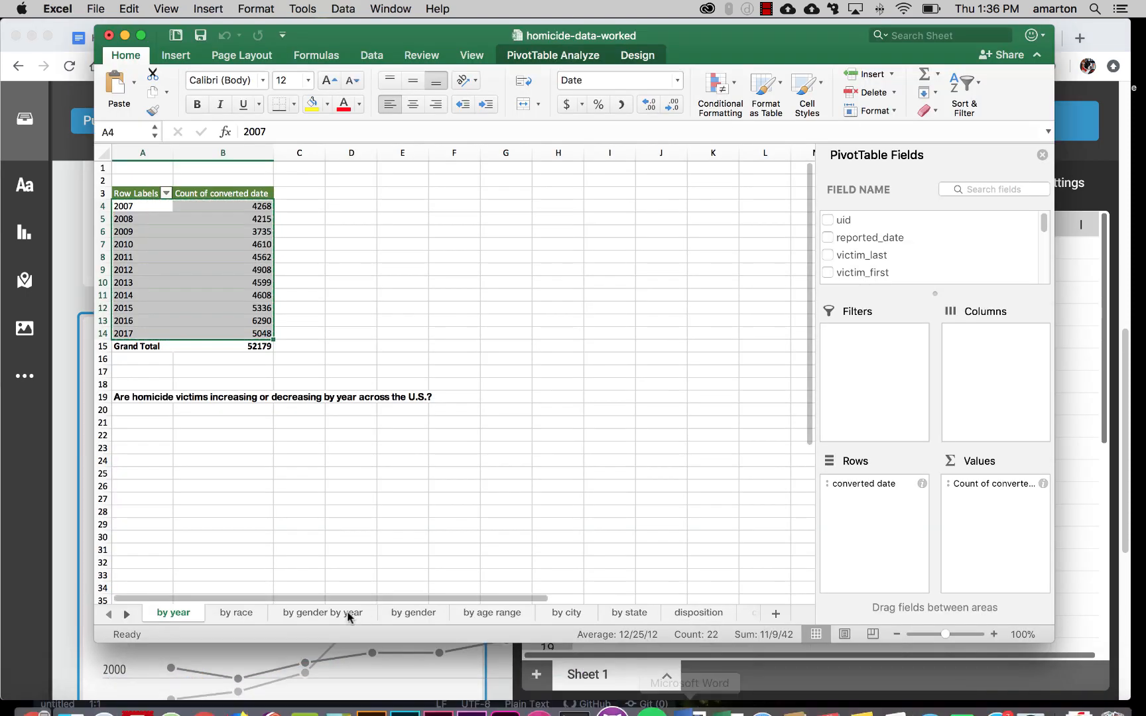
pyautogui.click(334, 612)
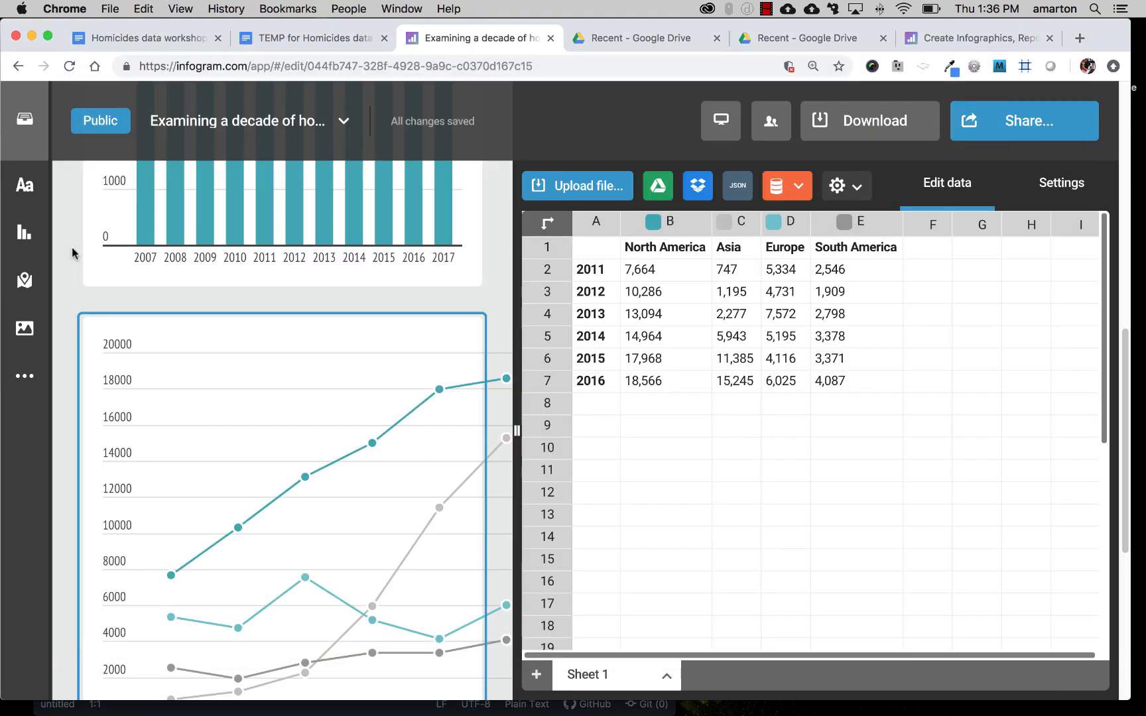
# Return to the Infogram chart data in the browser and clear the whole South America column.
pyautogui.click(74, 254)
pyautogui.moveTo(819, 251); pyautogui.dragTo(841, 392)
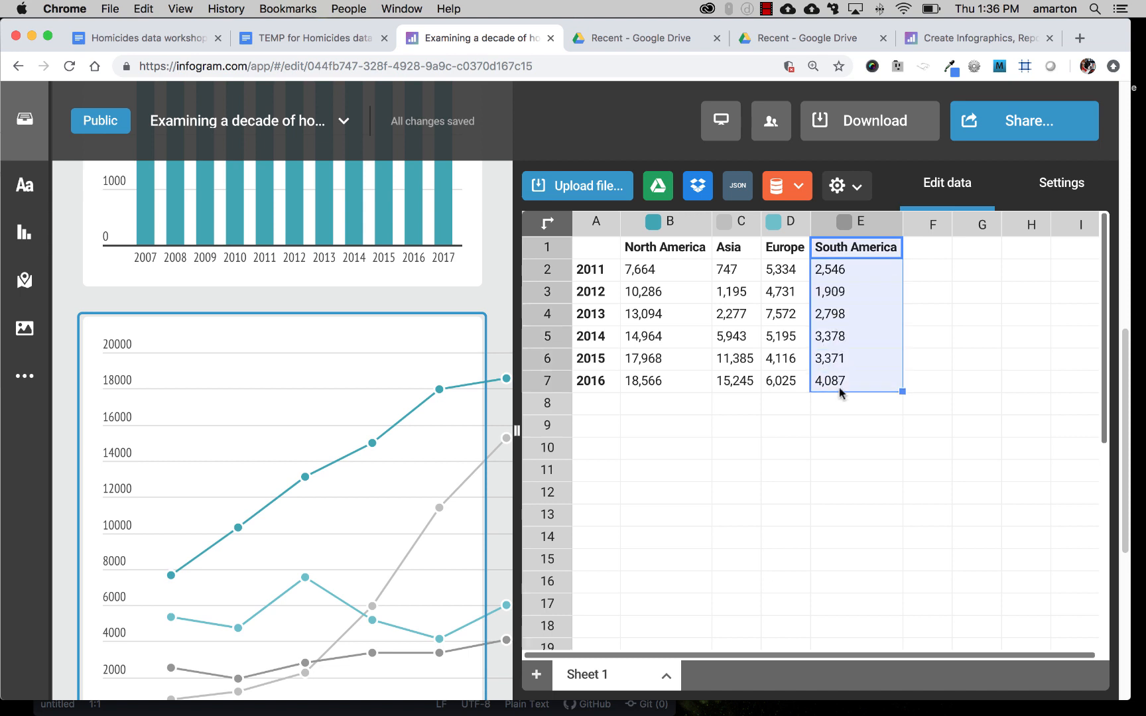
pyautogui.press('Delete')
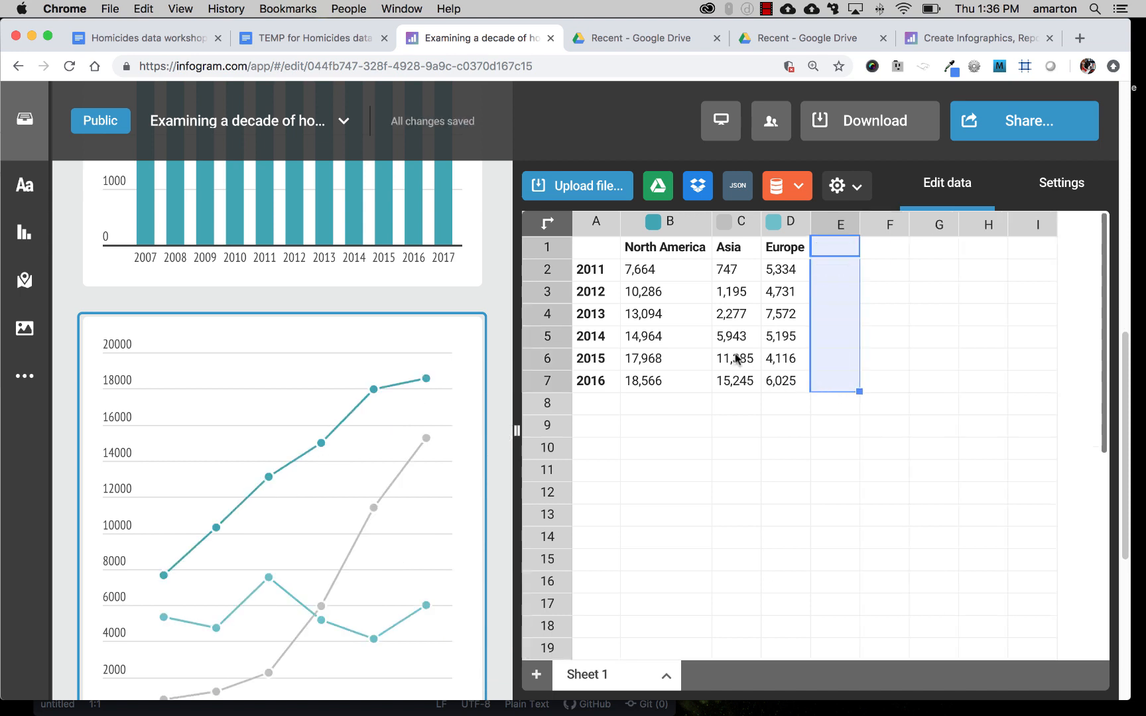
# Replace the series headings North America, Asia and Europe with Female, Male and Unkown.
pyautogui.click(672, 253)
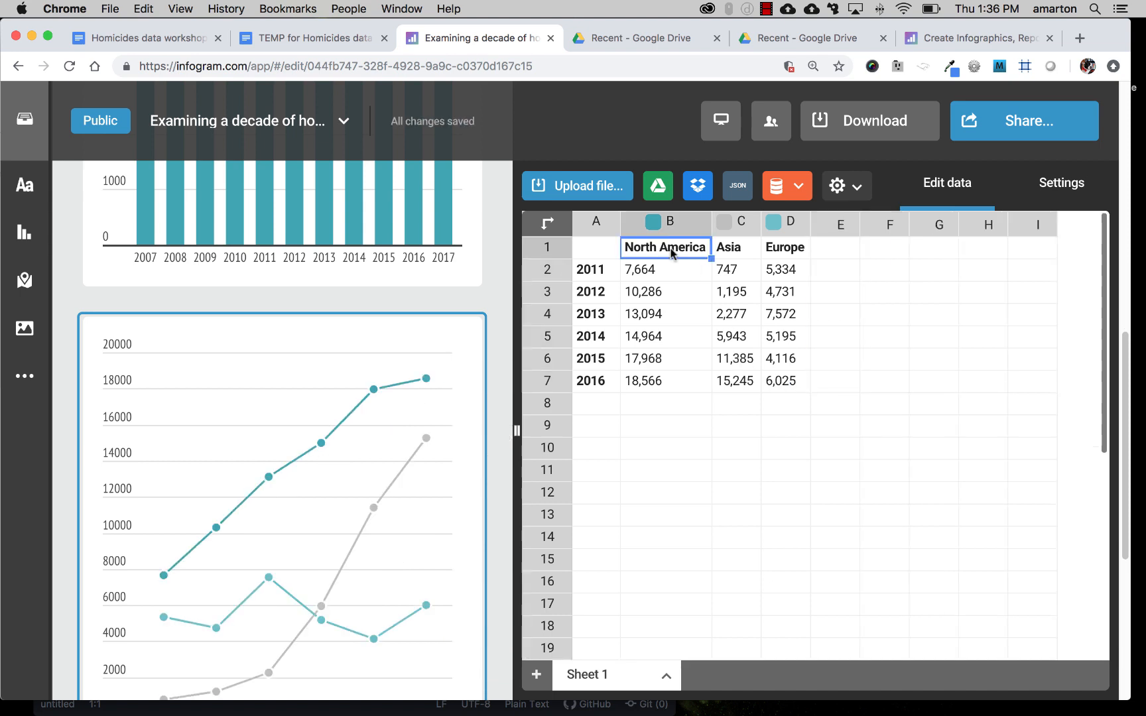
pyautogui.write('Fe')
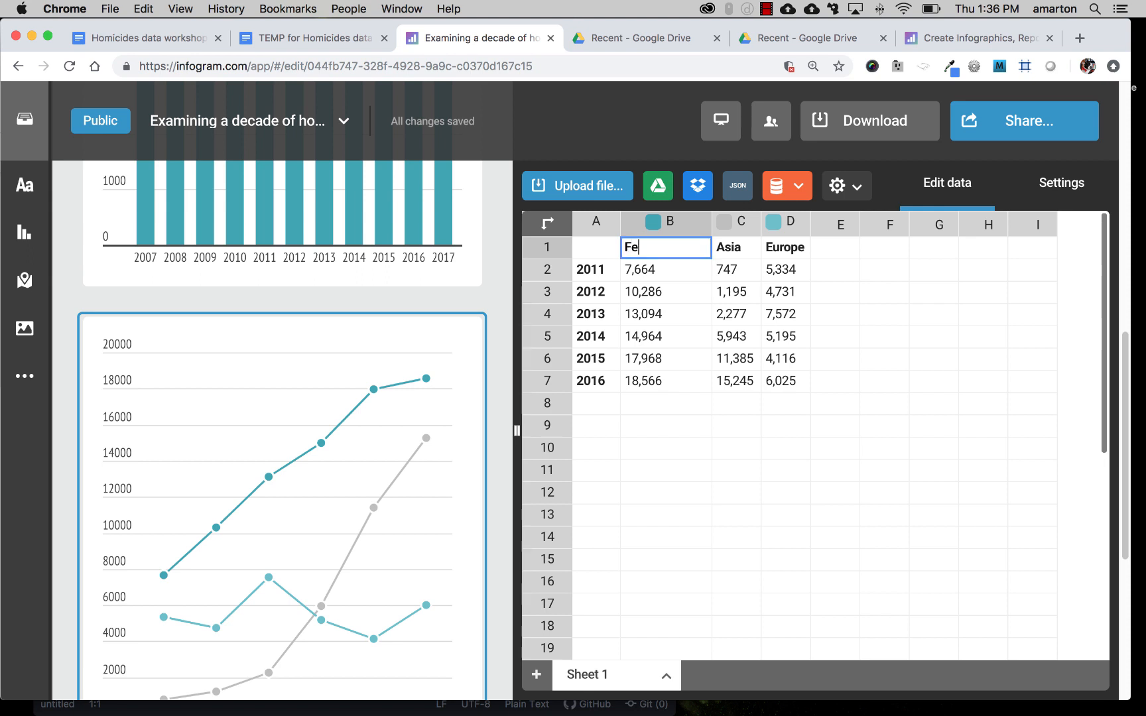
pyautogui.write('male')
pyautogui.press('Tab')
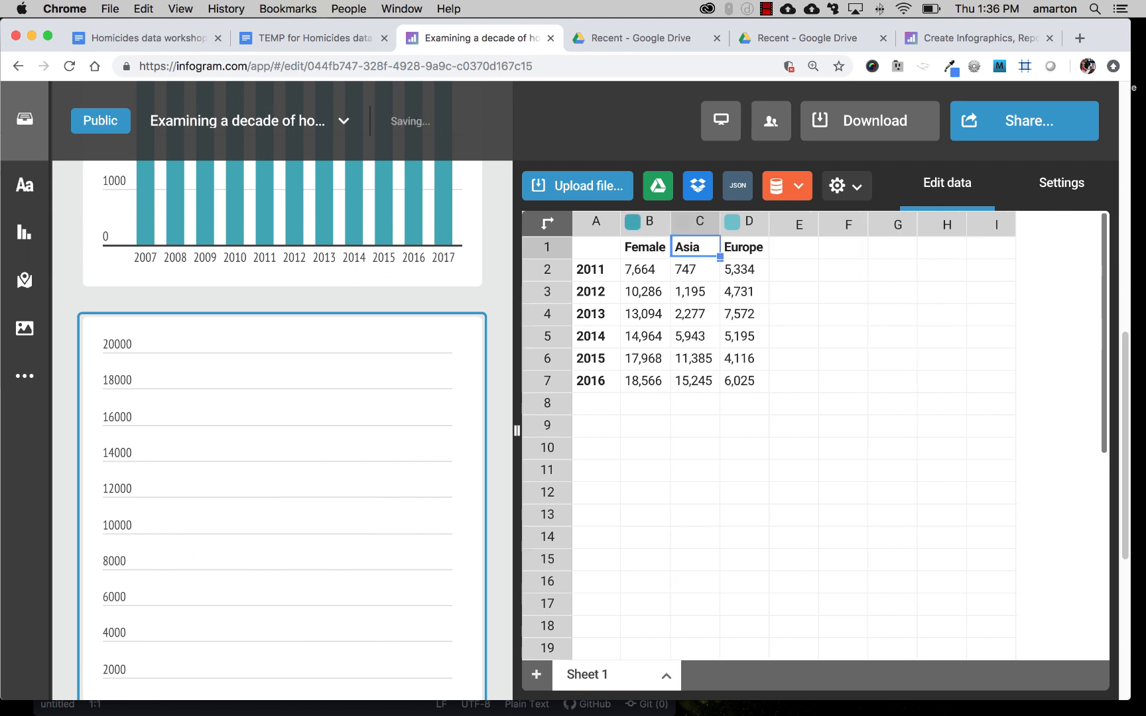
pyautogui.write('Male')
pyautogui.press('Tab')
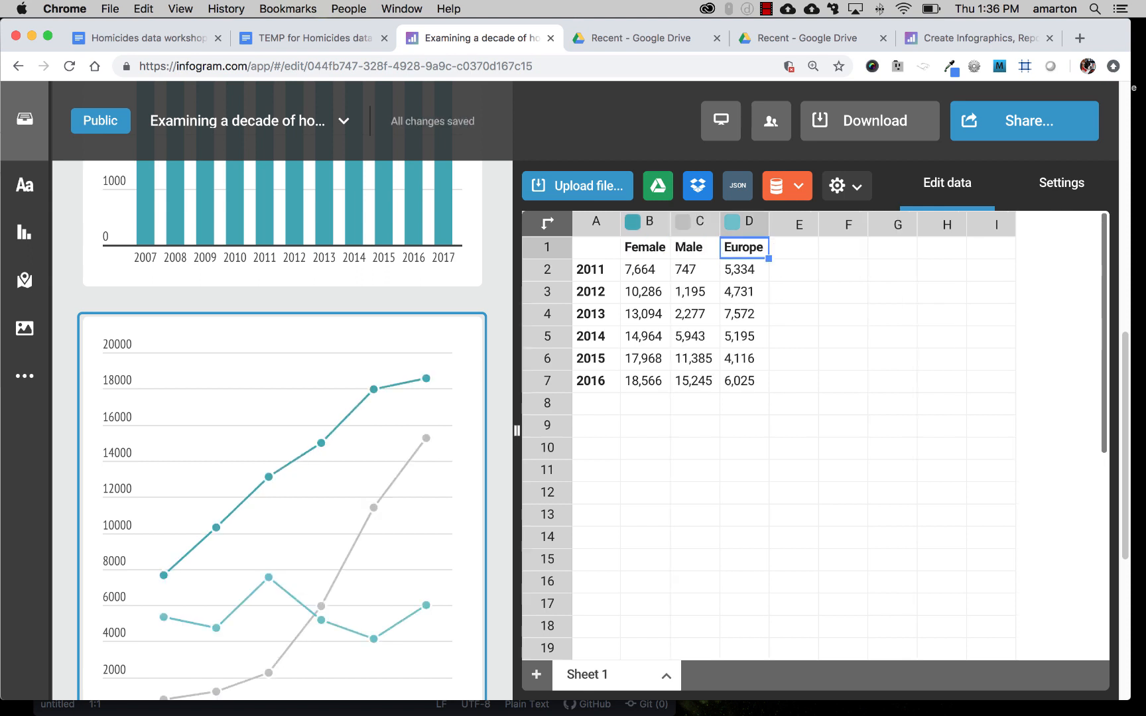
pyautogui.write('Unkown')
pyautogui.press('Return')
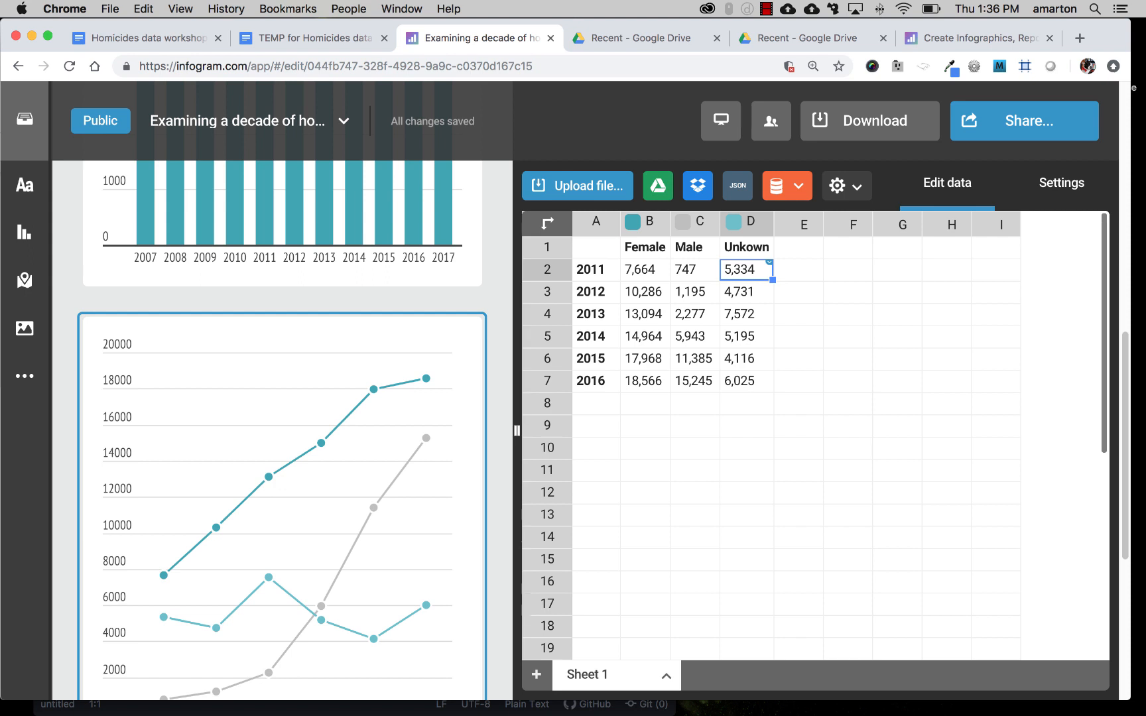
# Correct the spelling of the third series heading to Unknown.
pyautogui.press('Up')
pyautogui.doubleClick(740, 249)
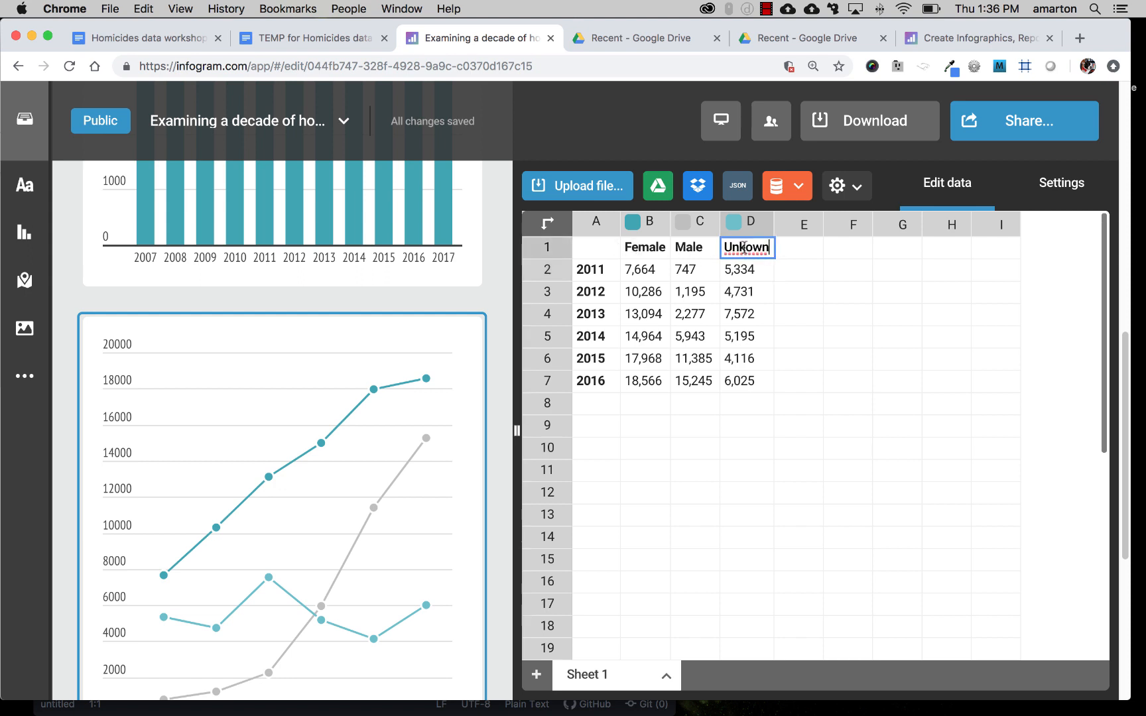
pyautogui.click(745, 247)
pyautogui.write('n')
pyautogui.click(741, 271)
# Change the first five year labels in column A to 2013, 2014, 2015, 2016 and 2017.
pyautogui.click(592, 268)
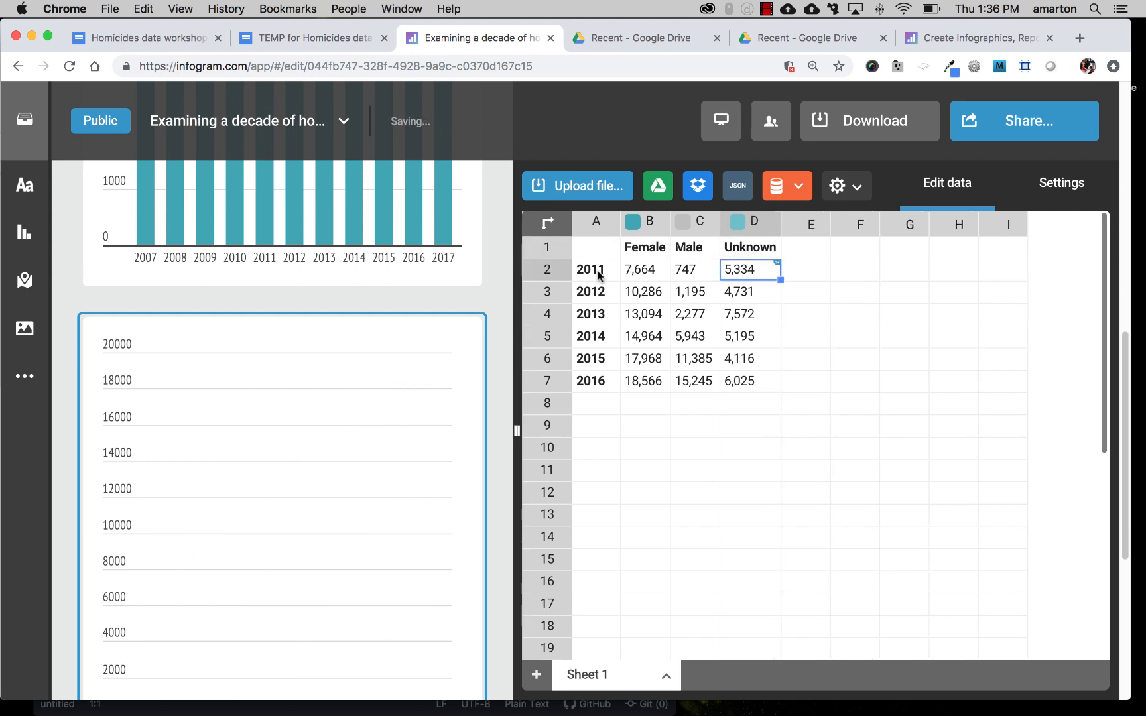
pyautogui.write('20')
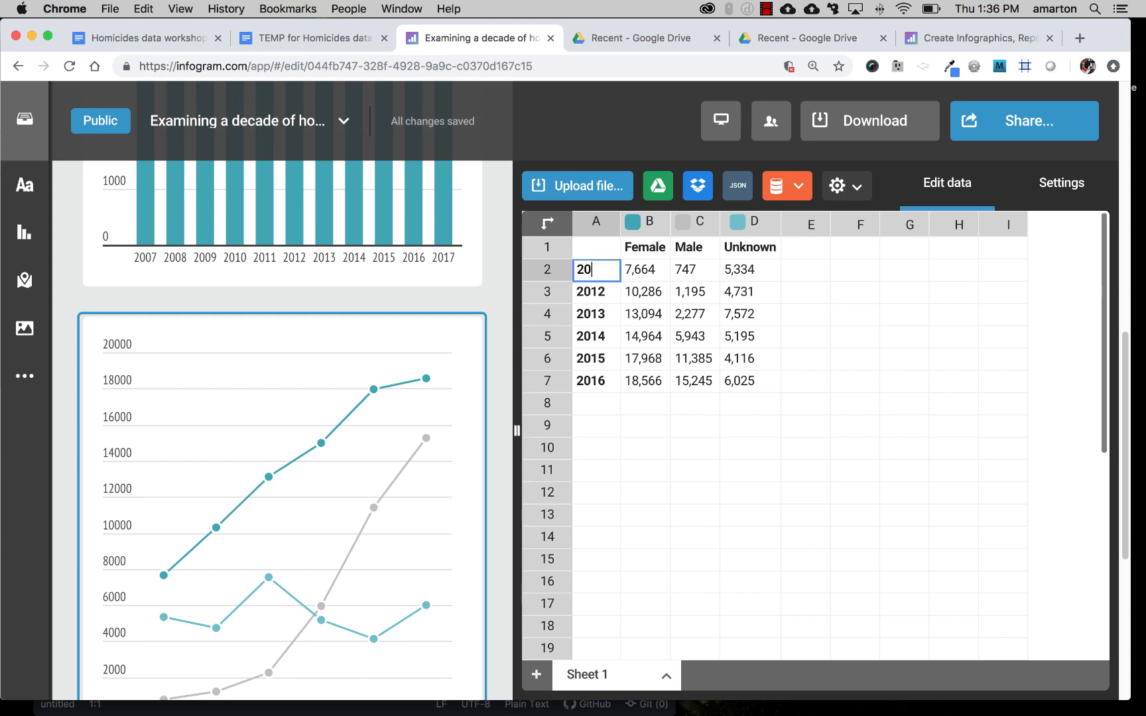
pyautogui.write('13')
pyautogui.press('Return')
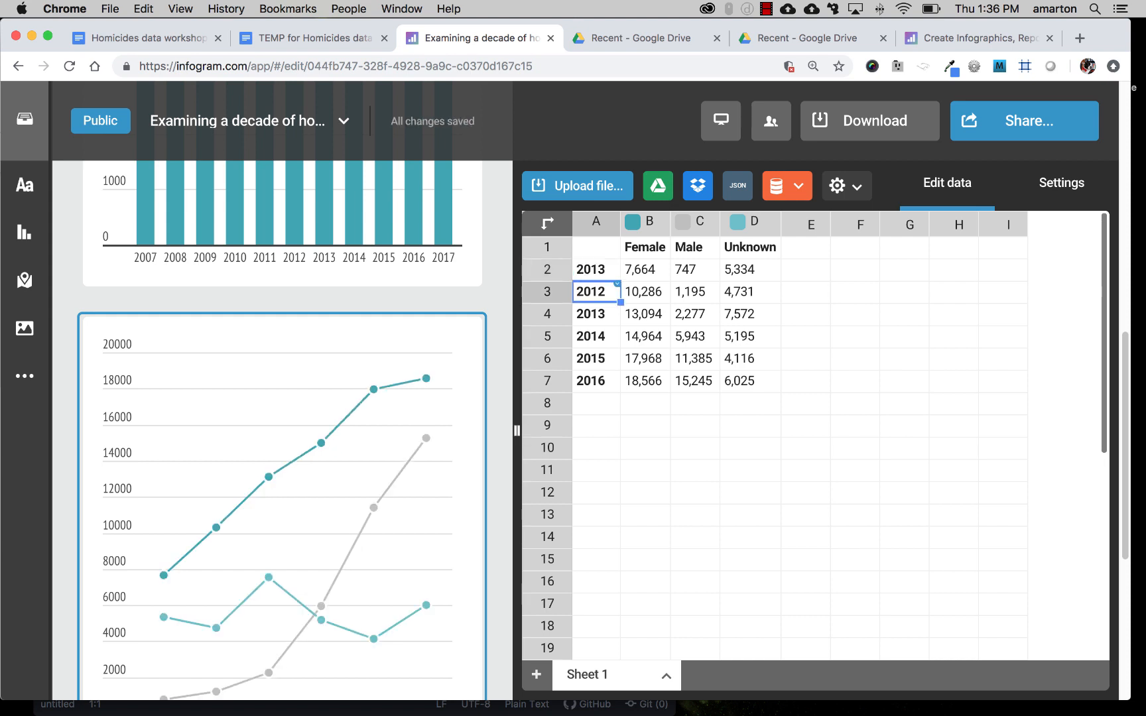
pyautogui.write('2014')
pyautogui.press('Return')
pyautogui.write('2015')
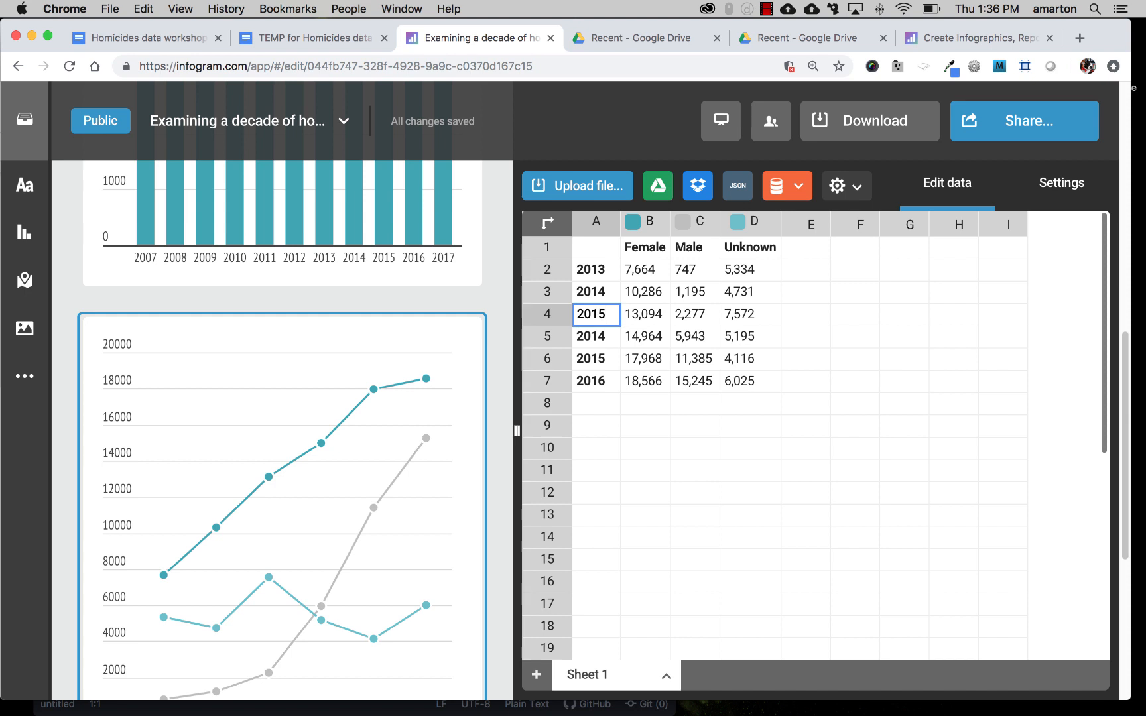
pyautogui.press('Return')
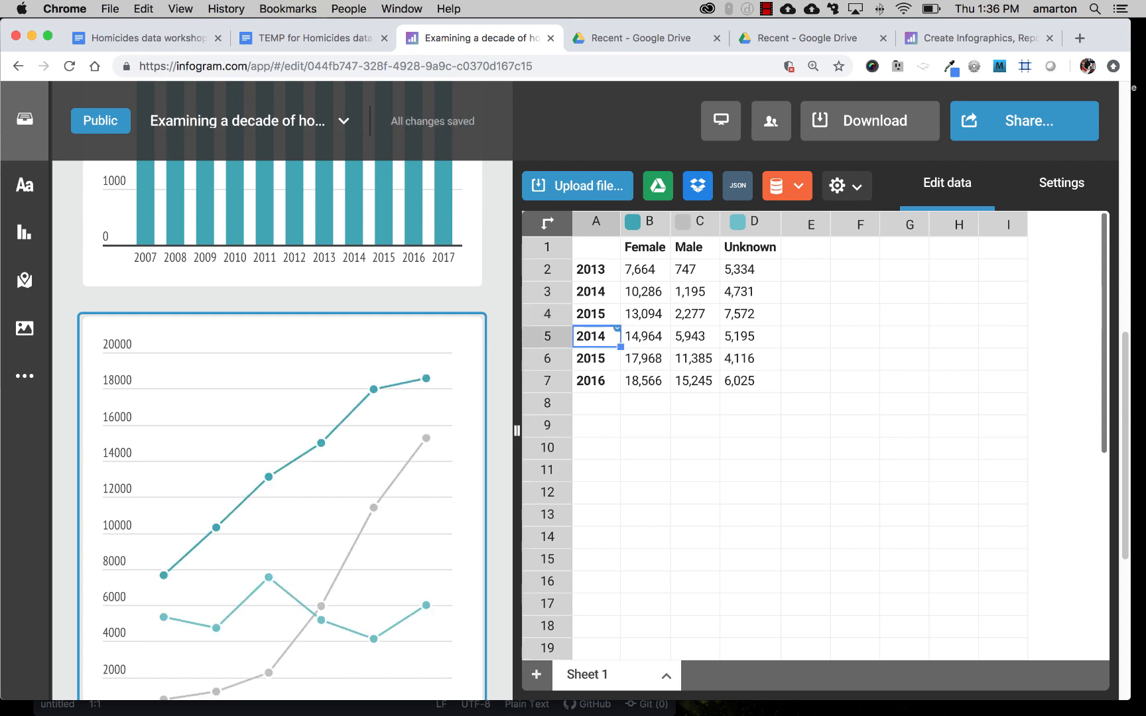
pyautogui.write('2016')
pyautogui.press('Return')
pyautogui.write('2017')
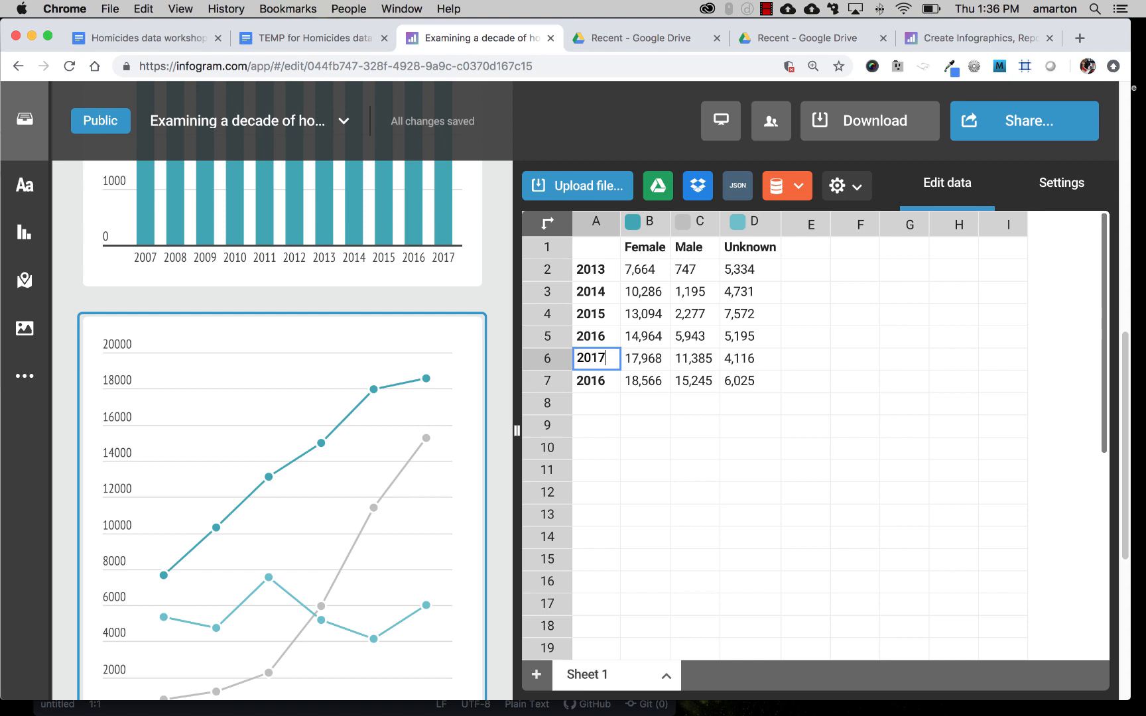
pyautogui.press('Return')
# Clear the year label and all three series values in row 7 of the chart data.
pyautogui.press('BackSpace')
pyautogui.press('Tab')
pyautogui.press('BackSpace')
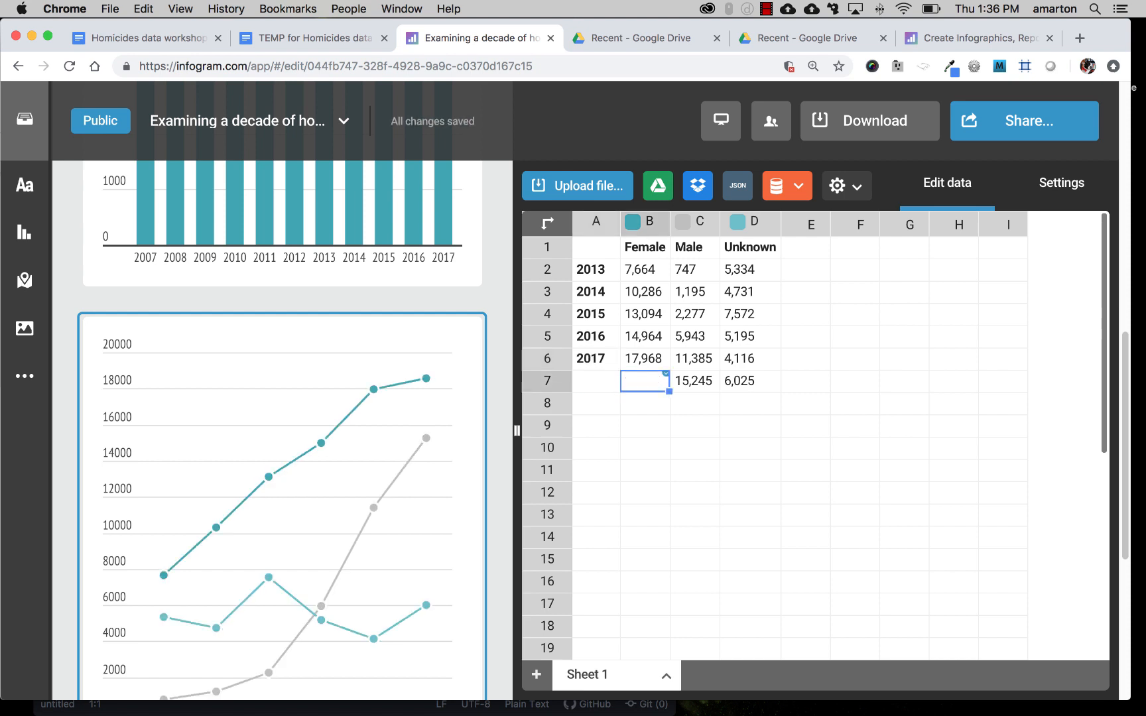
pyautogui.press('Tab')
pyautogui.press('BackSpace')
pyautogui.press('Tab')
pyautogui.press('BackSpace')
# Select the Female 2013 cell and arrange the browser beside the Excel window so the pivot table's 2013–2017 counts sit next to the chart data.
pyautogui.press('Up')
pyautogui.press('Up')
pyautogui.press('Up')
pyautogui.press('Up')
pyautogui.press('Up')
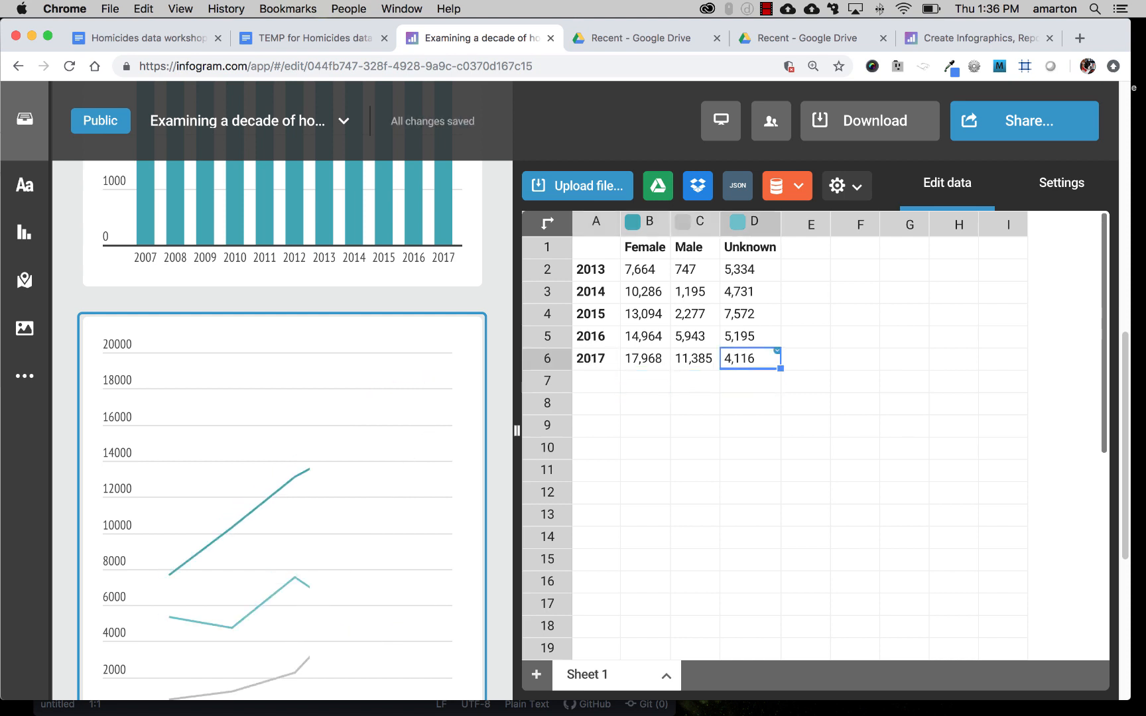
pyautogui.press('Left')
pyautogui.press('Left')
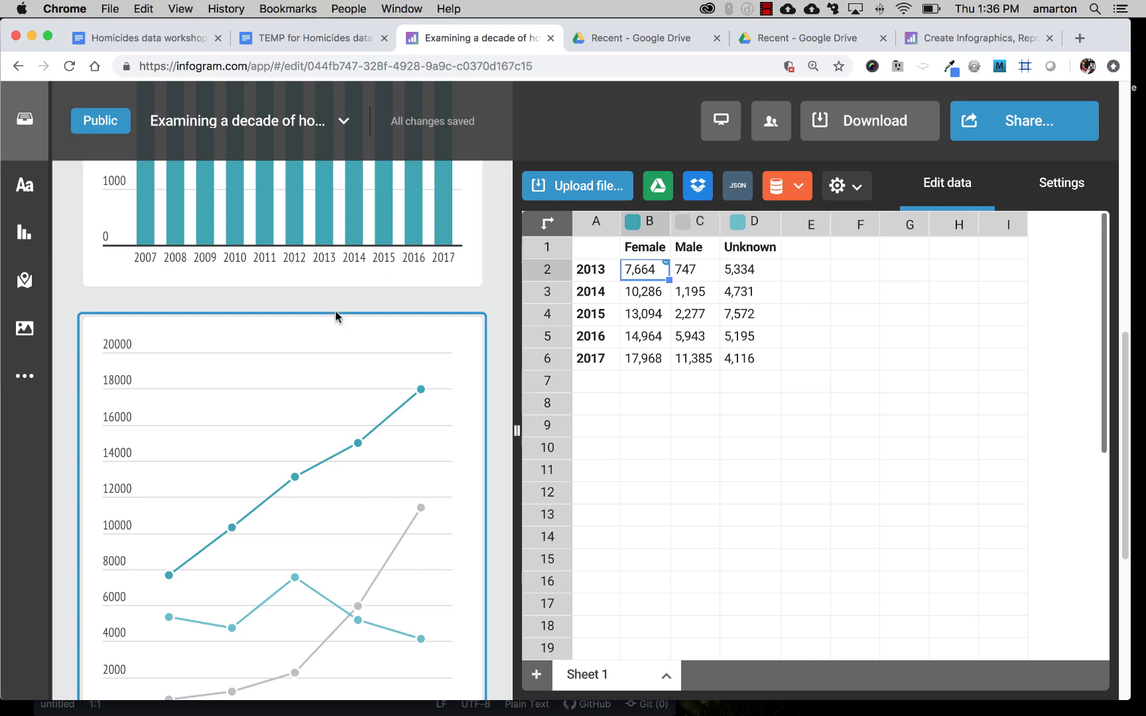
pyautogui.scroll(-3, 357, 364)
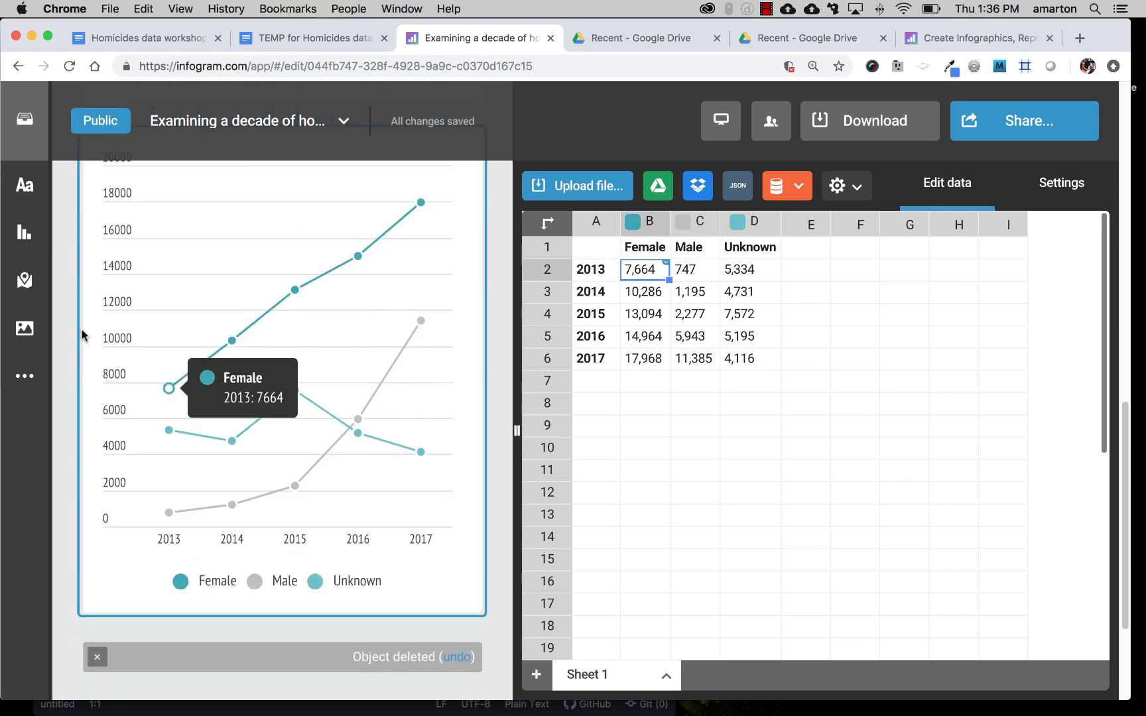
pyautogui.moveTo(2, 316); pyautogui.dragTo(515, 275)
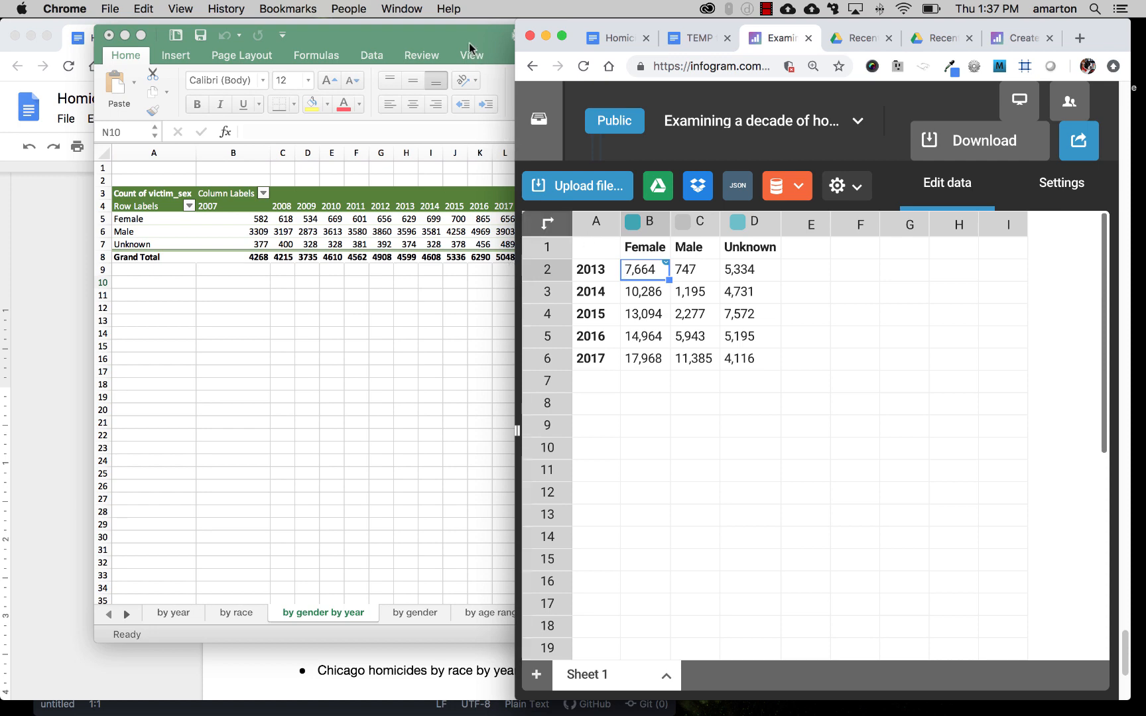
pyautogui.moveTo(472, 41); pyautogui.dragTo(340, 53)
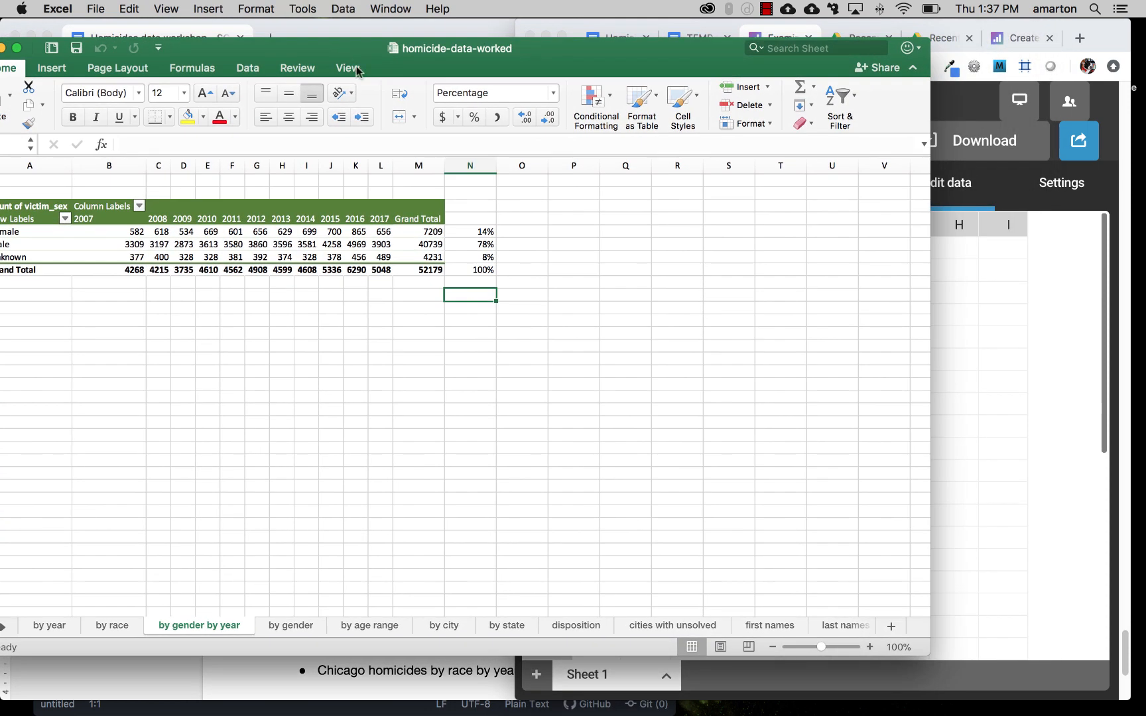
pyautogui.click(965, 282)
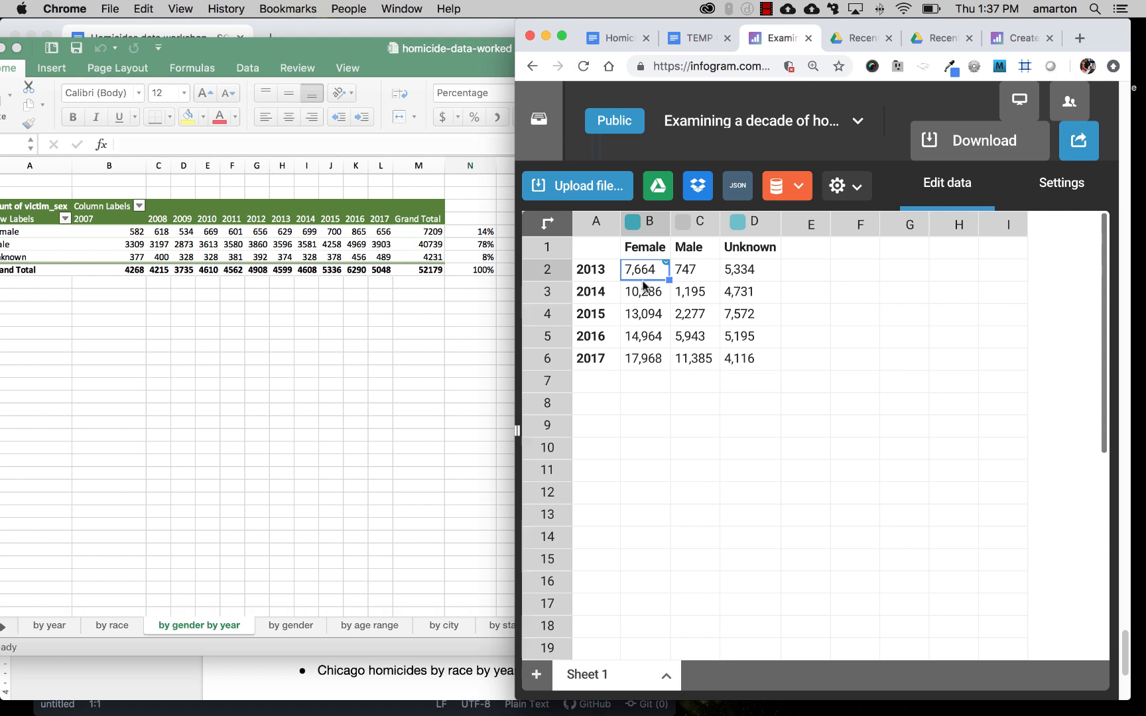
# Enter the Female counts for 2013 through 2017 as 629, 699, 700, 865 and 656.
pyautogui.write('629')
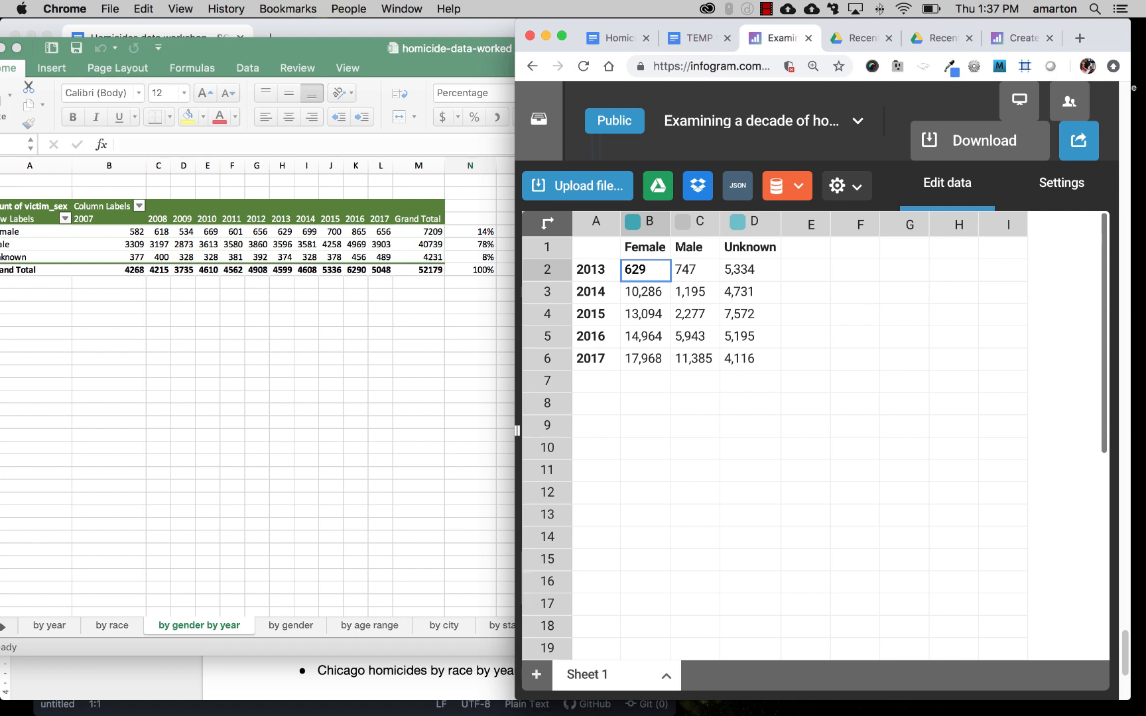
pyautogui.press('Return')
pyautogui.write('6')
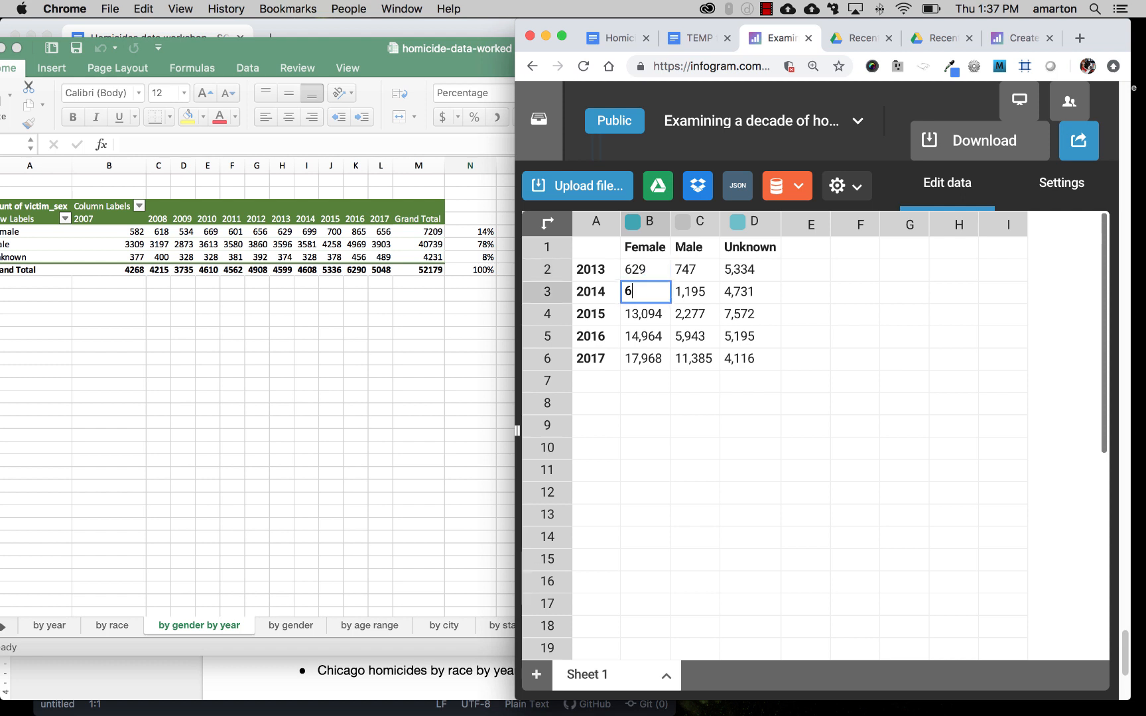
pyautogui.write('099')
pyautogui.press('Return')
pyautogui.write('700')
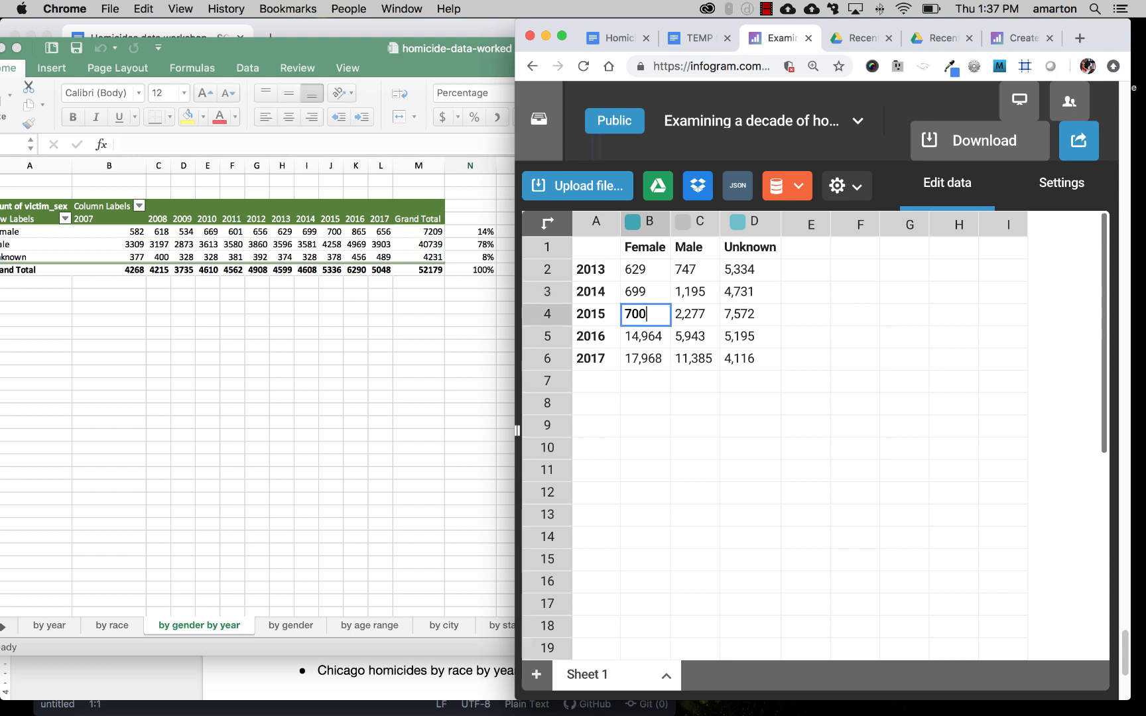
pyautogui.press('Return')
pyautogui.write('8')
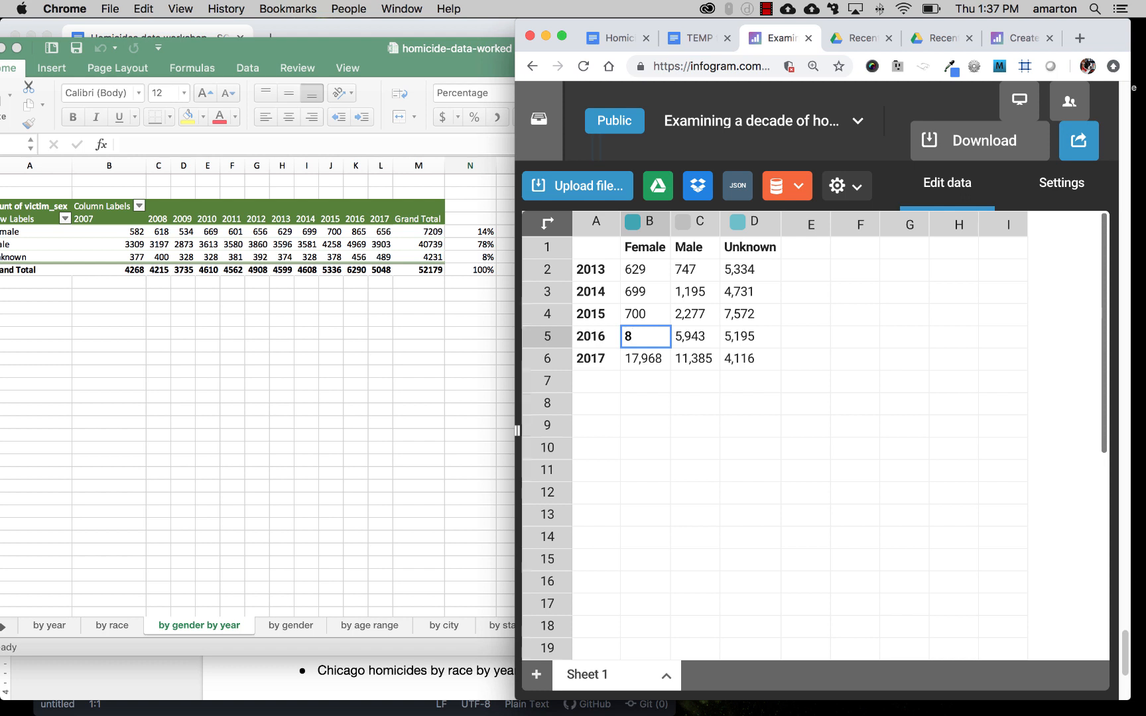
pyautogui.write('65')
pyautogui.press('Return')
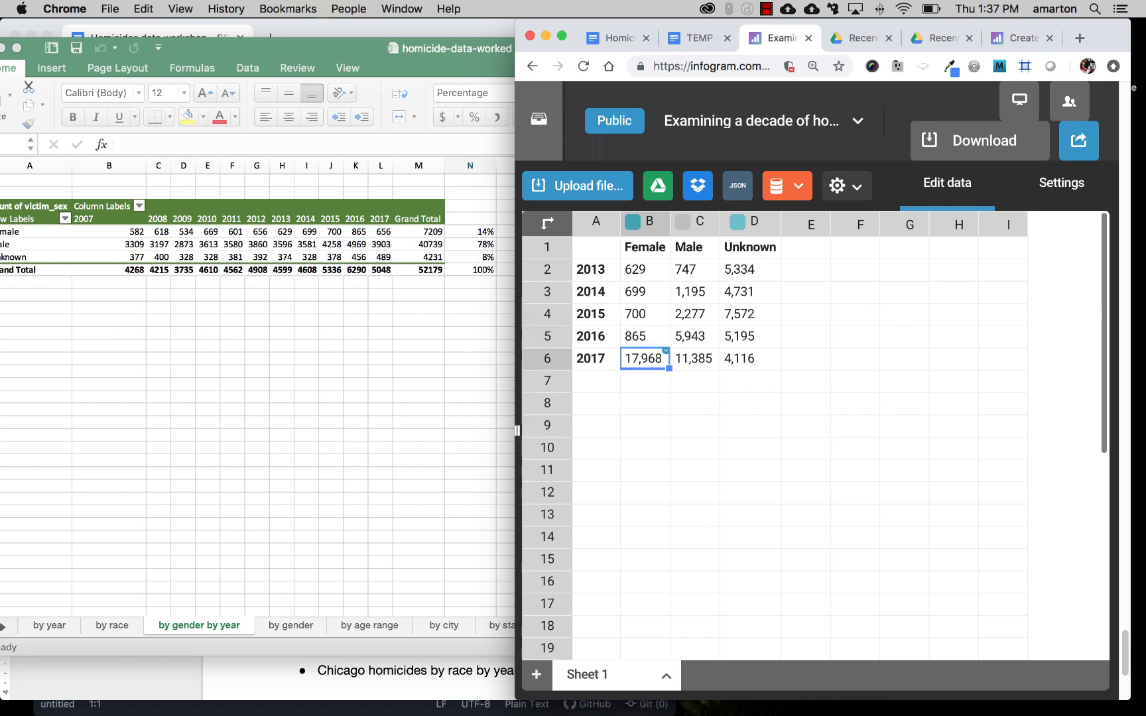
pyautogui.write('656')
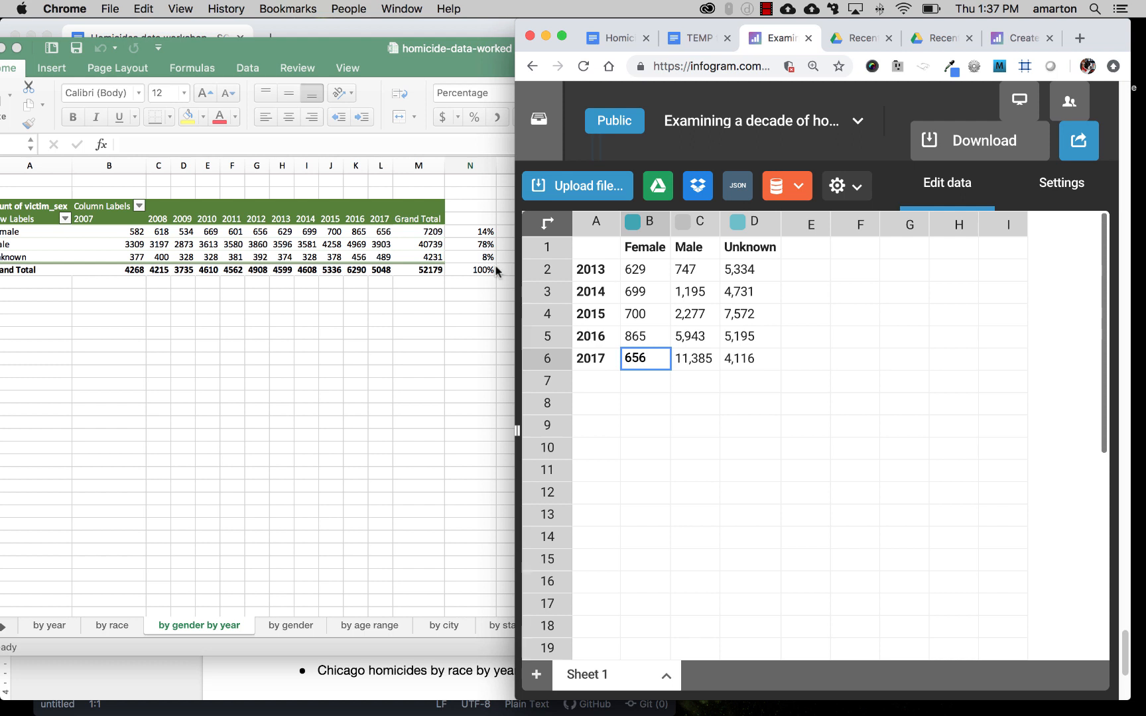
# Enter the Male counts for 2013 through 2017 as 3596, 3581, 4258, 4969 and 3903.
pyautogui.click(688, 270)
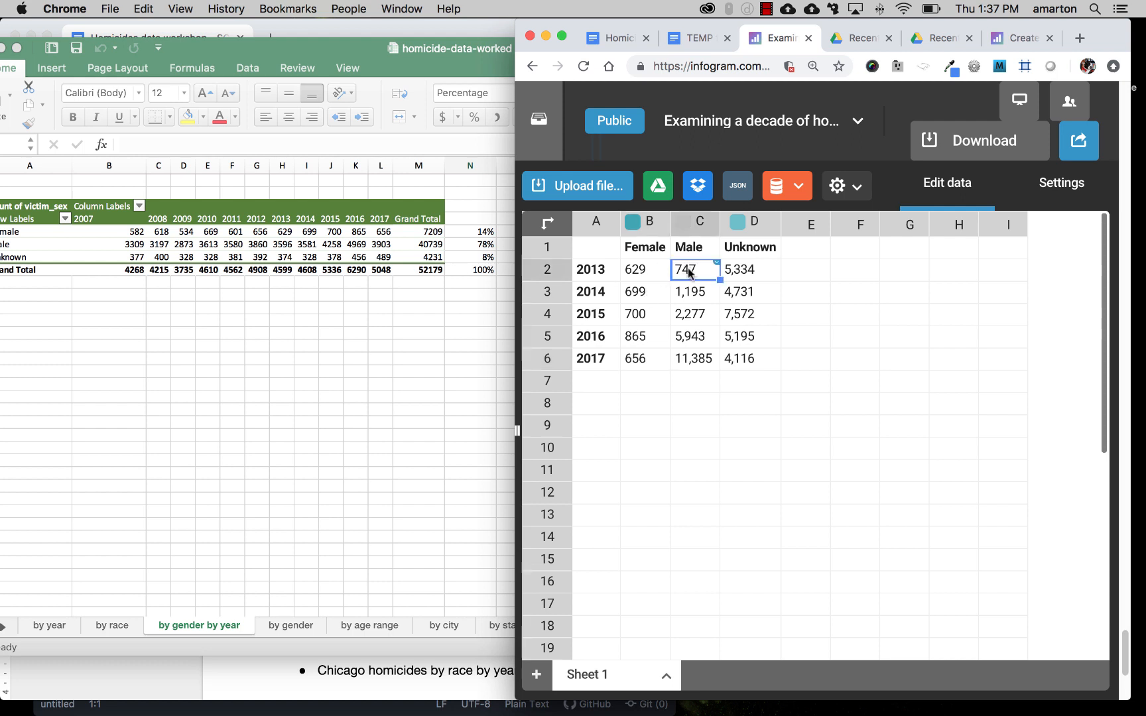
pyautogui.write('35')
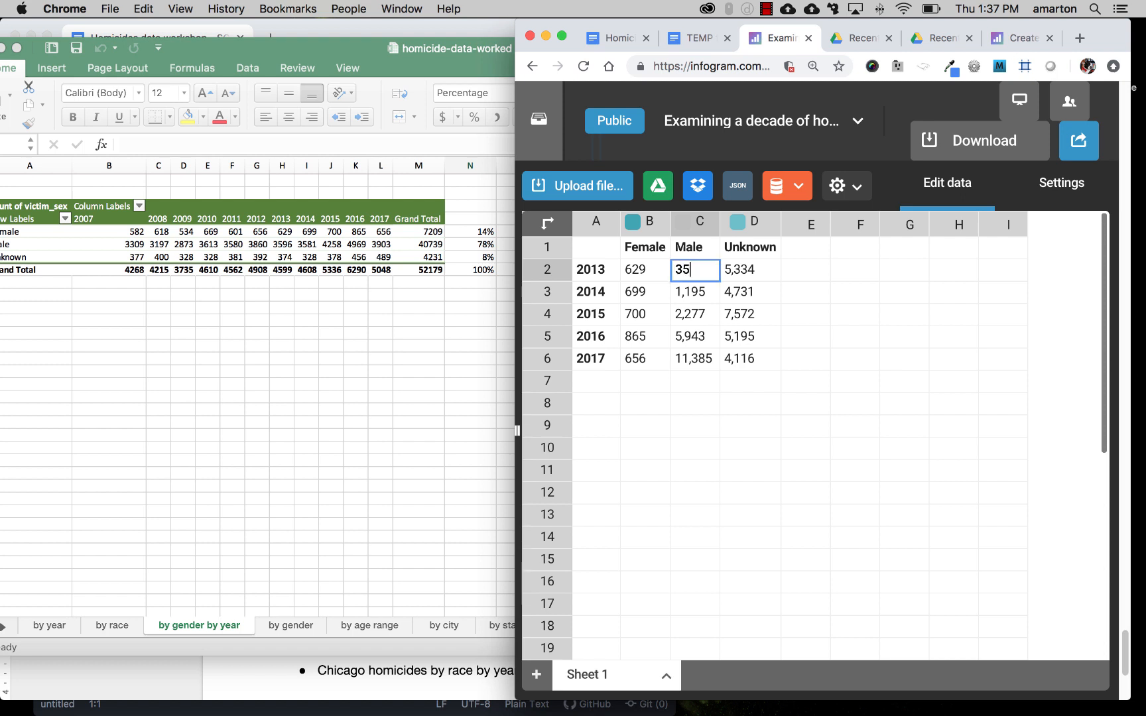
pyautogui.write('96')
pyautogui.press('Return')
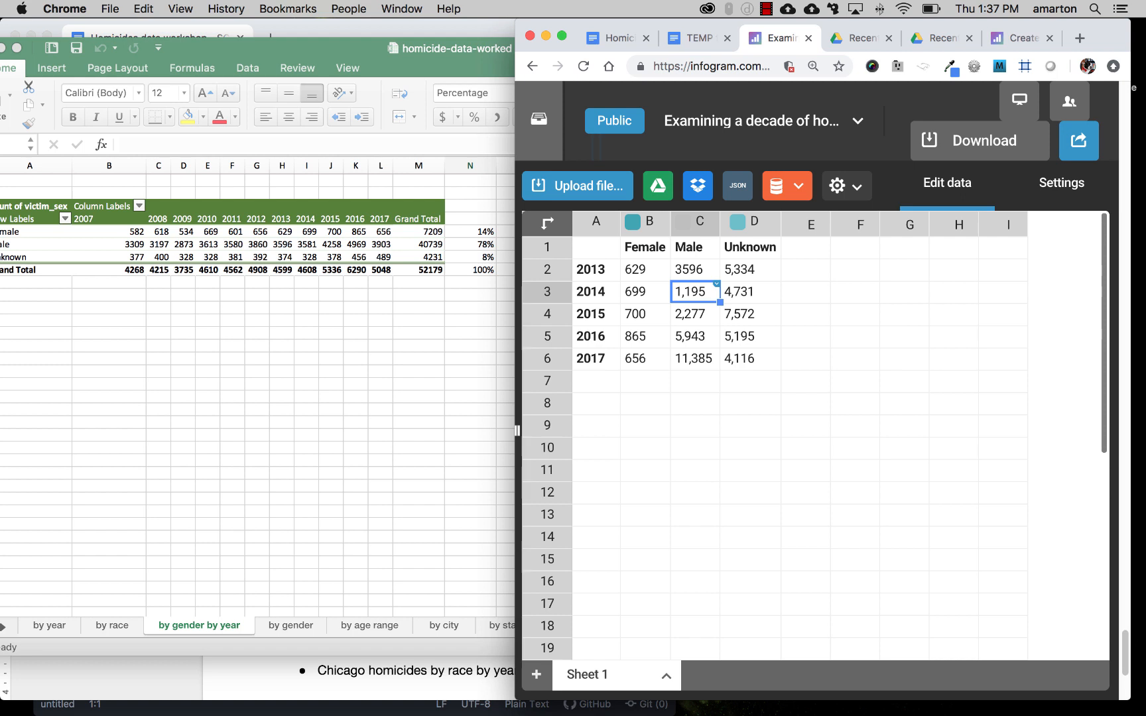
pyautogui.write('3581')
pyautogui.press('Return')
pyautogui.write('42')
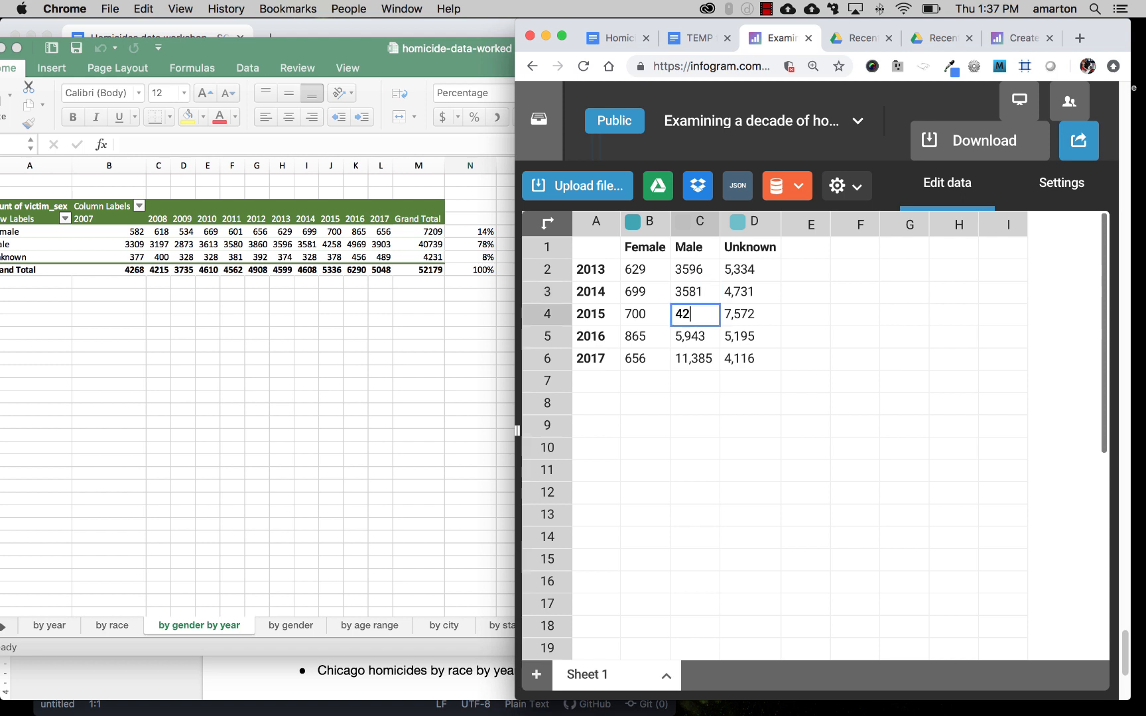
pyautogui.write('58')
pyautogui.press('Return')
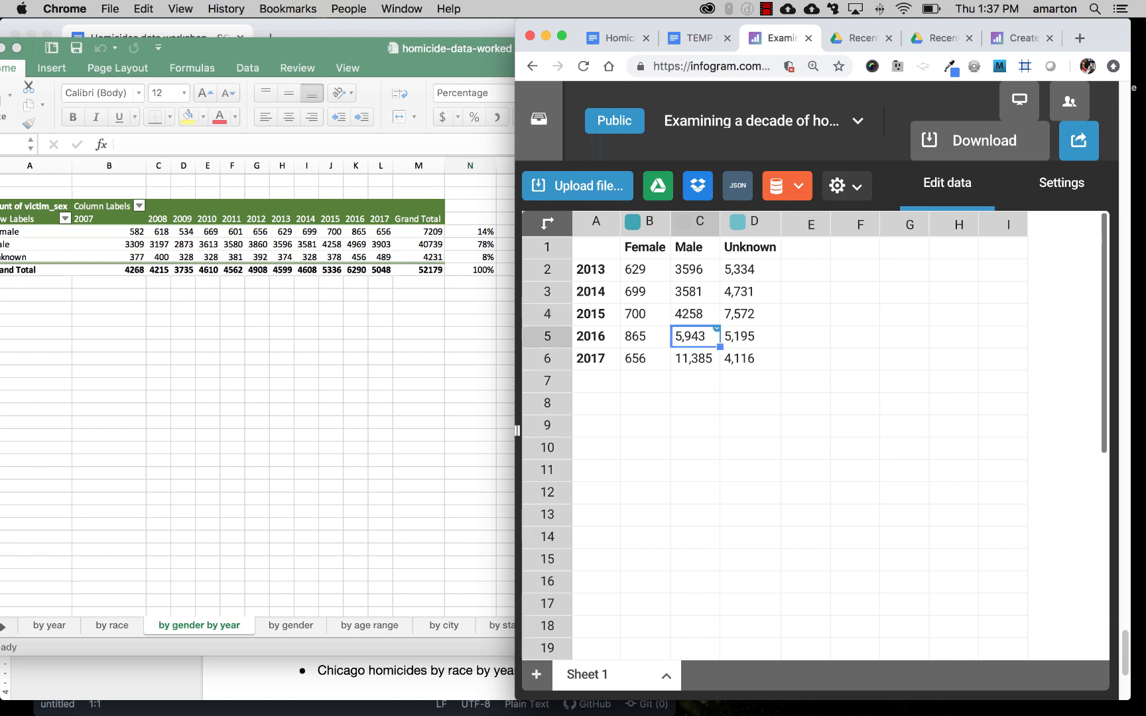
pyautogui.write('4969')
pyautogui.press('Return')
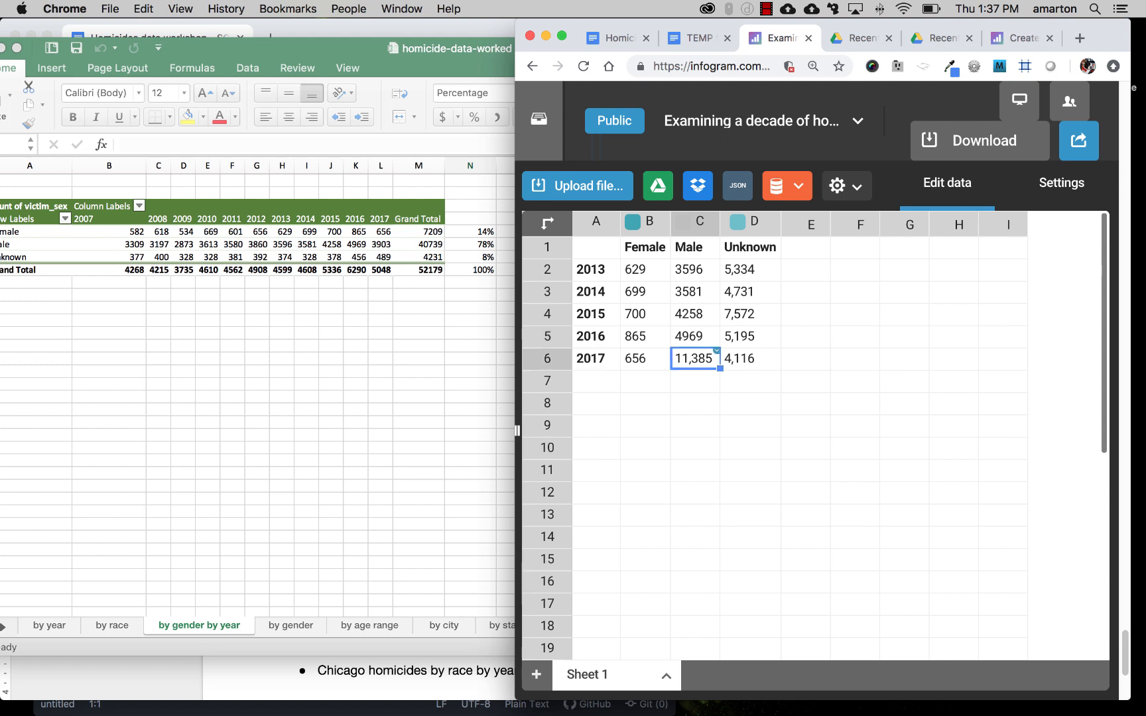
pyautogui.write('390')
pyautogui.press('Tab')
# Enter the Unknown counts for 2013 through 2017 as 374, 328, 378, 456 and 489.
pyautogui.press('Up')
pyautogui.press('Up')
pyautogui.press('Up')
pyautogui.press('Up')
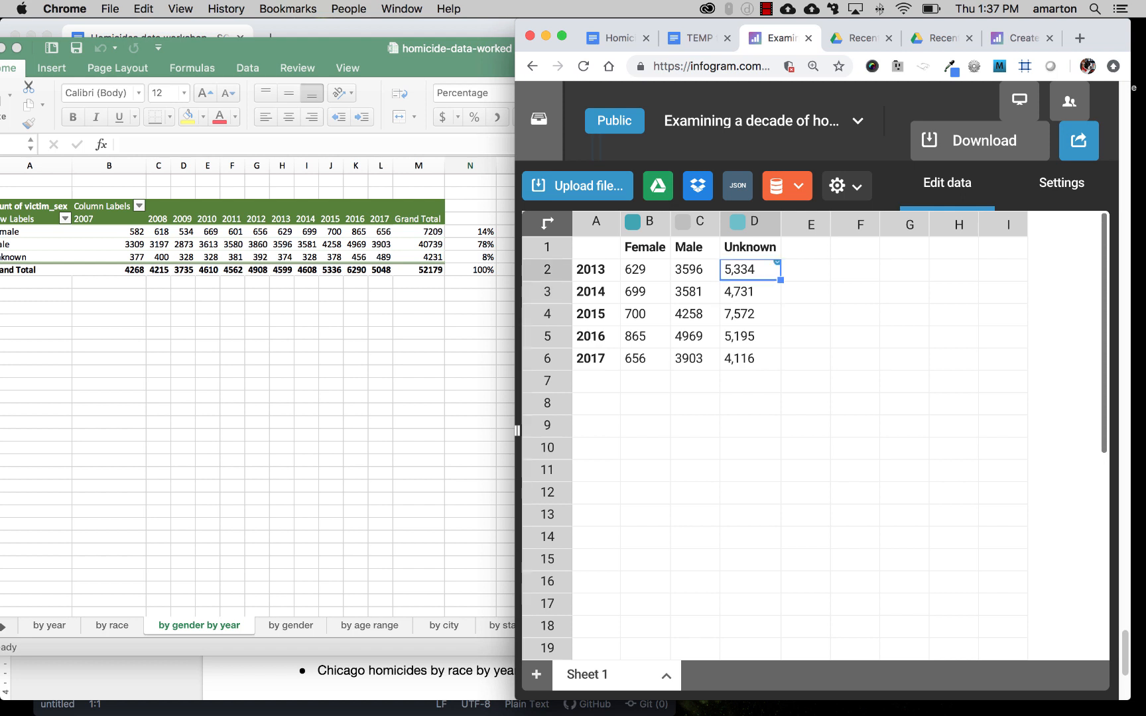
pyautogui.write('37')
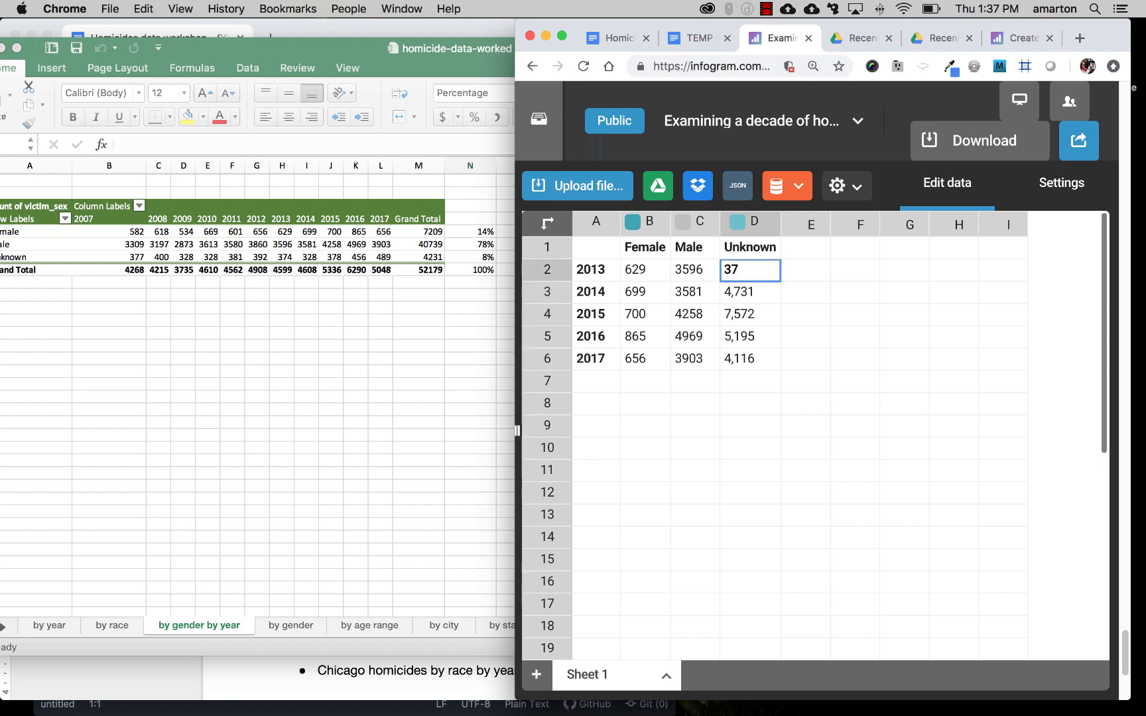
pyautogui.write('4')
pyautogui.press('Return')
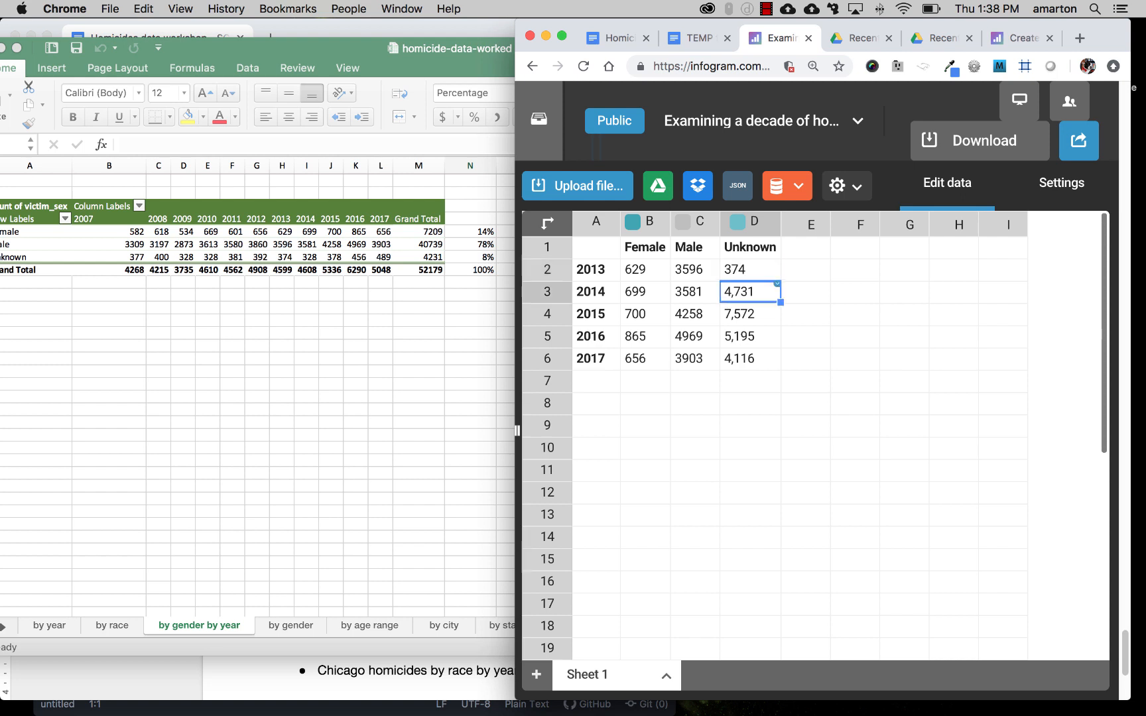
pyautogui.write('328')
pyautogui.press('Return')
pyautogui.write('378')
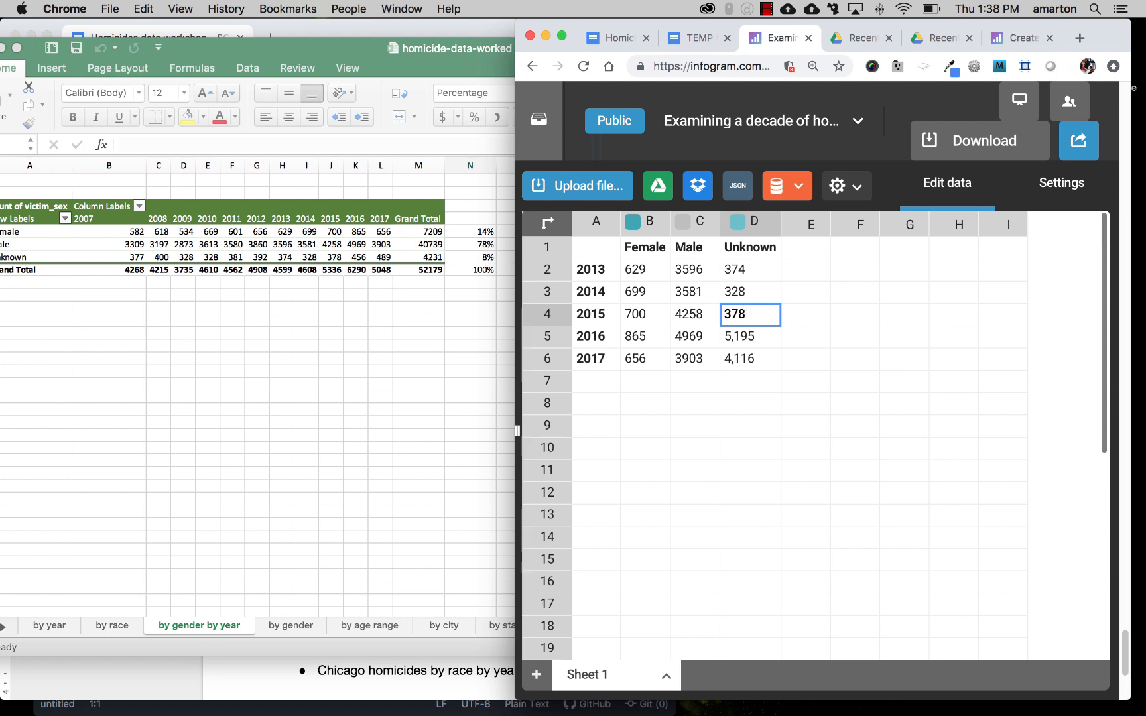
pyautogui.press('Return')
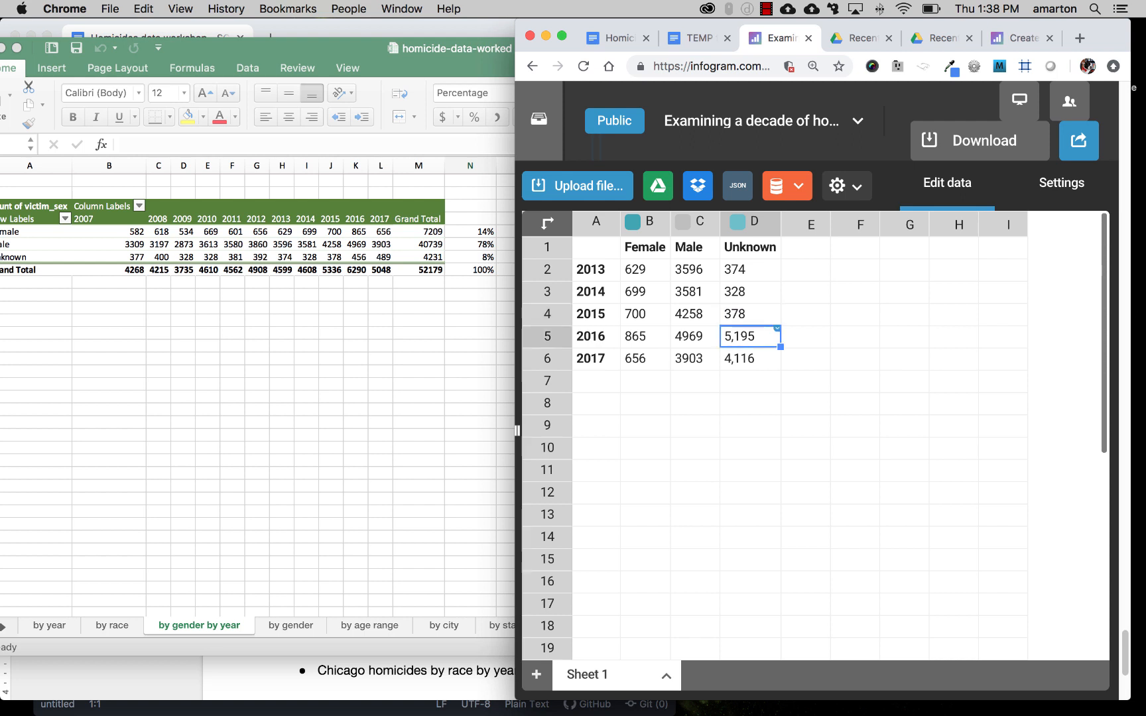
pyautogui.write('456')
pyautogui.press('Return')
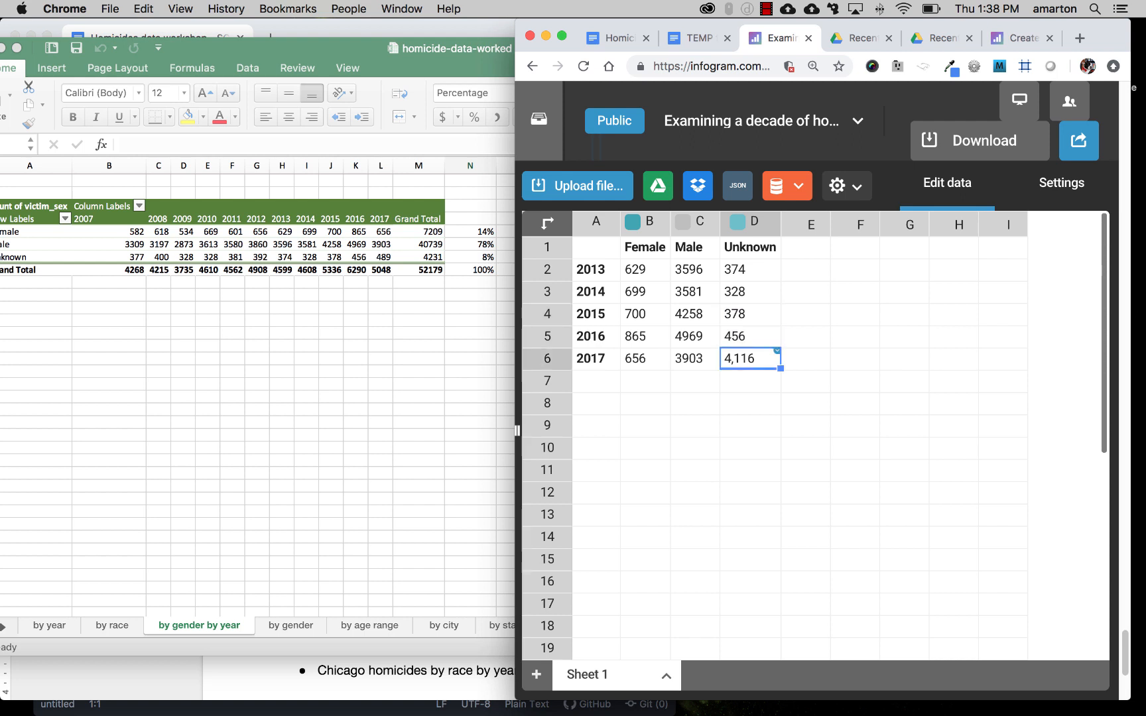
pyautogui.write('489')
pyautogui.click(809, 341)
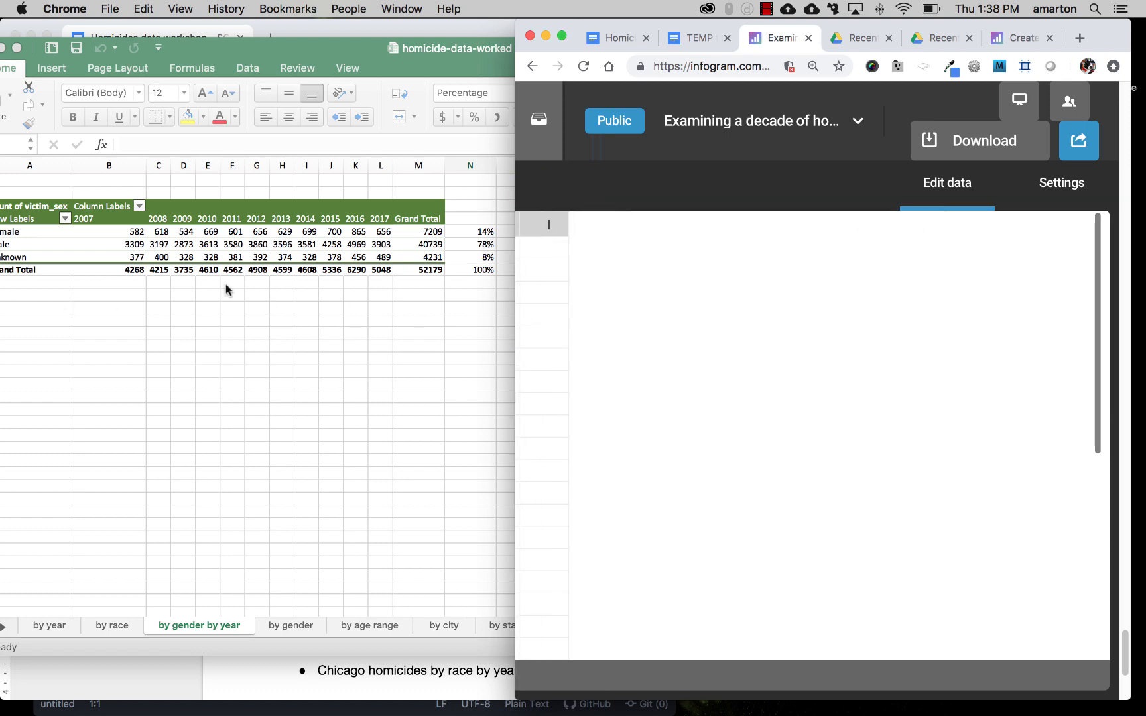
# Widen the browser window back over the Excel sheet and close the data grid to view the full line chart.
pyautogui.moveTo(516, 172); pyautogui.dragTo(2, 198)
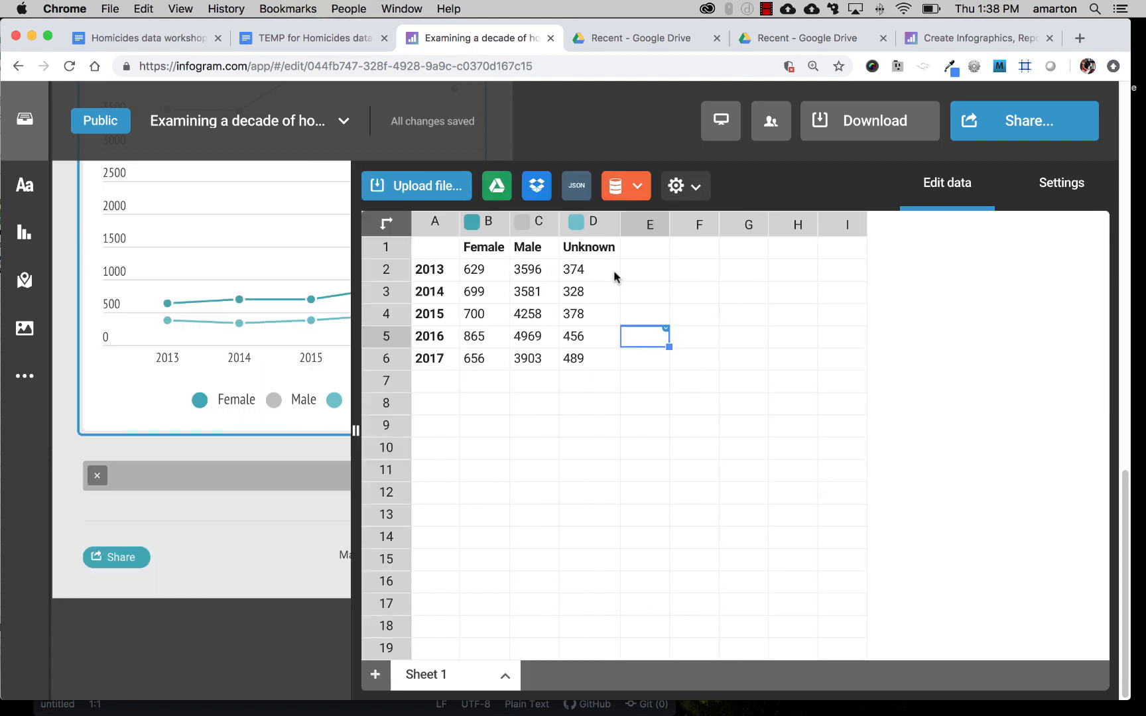
pyautogui.click(1050, 189)
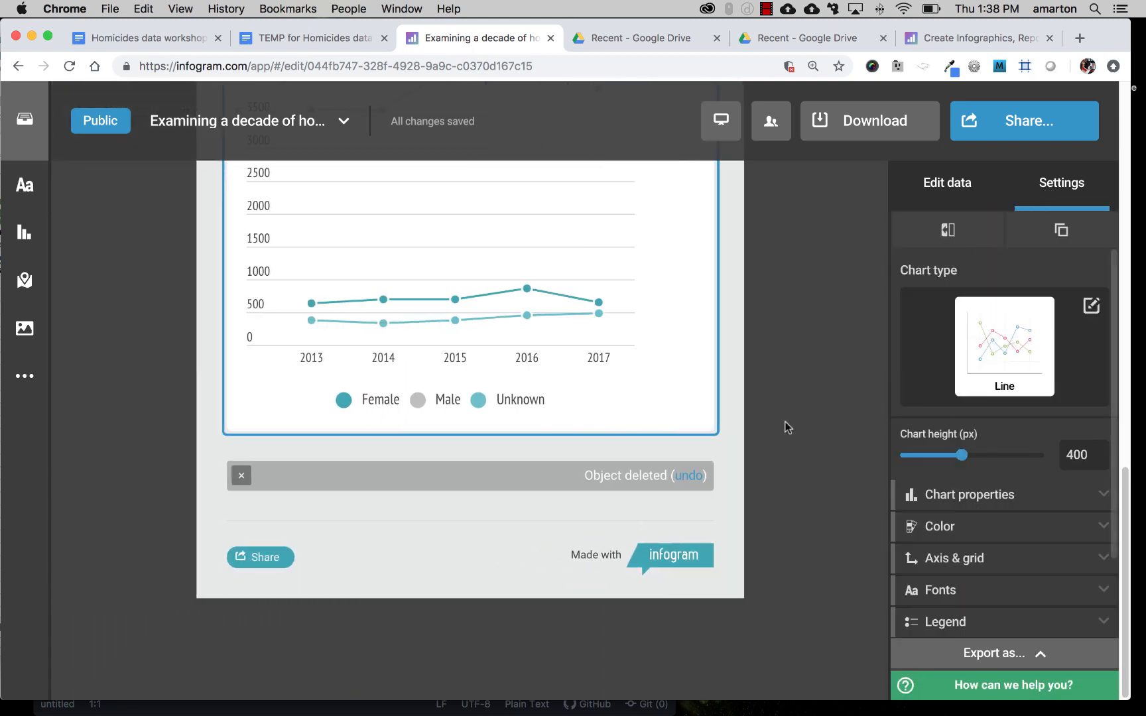
pyautogui.scroll(5, 609, 582)
pyautogui.scroll(-2, 645, 548)
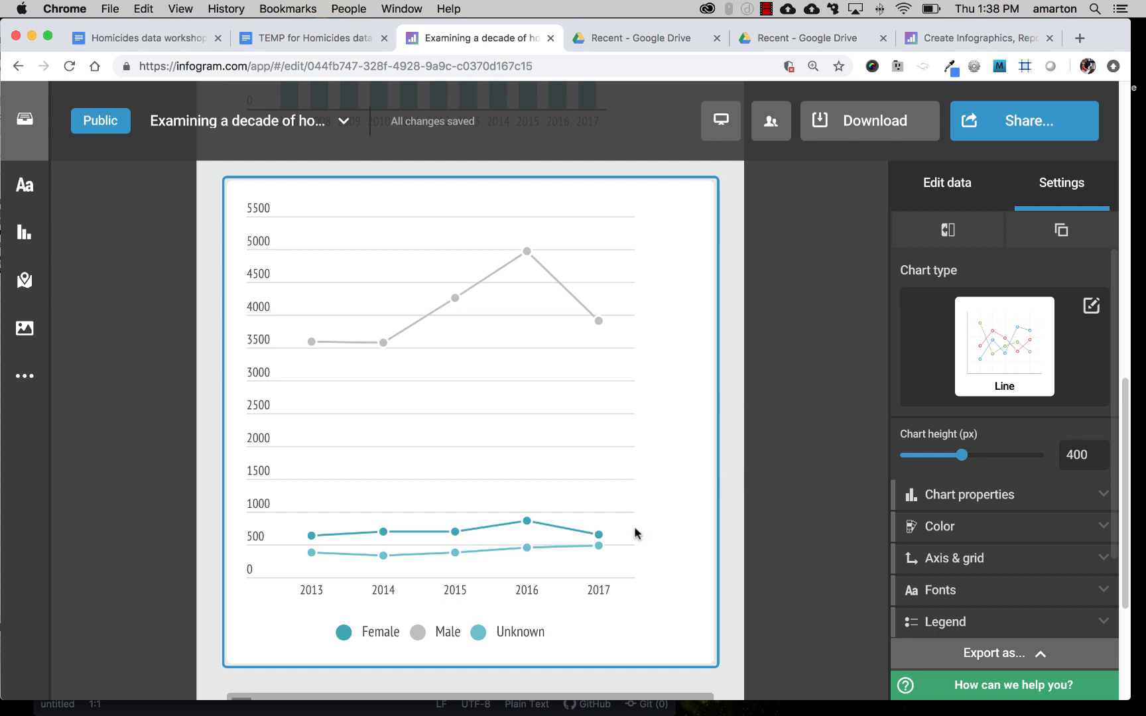
pyautogui.scroll(5, 797, 501)
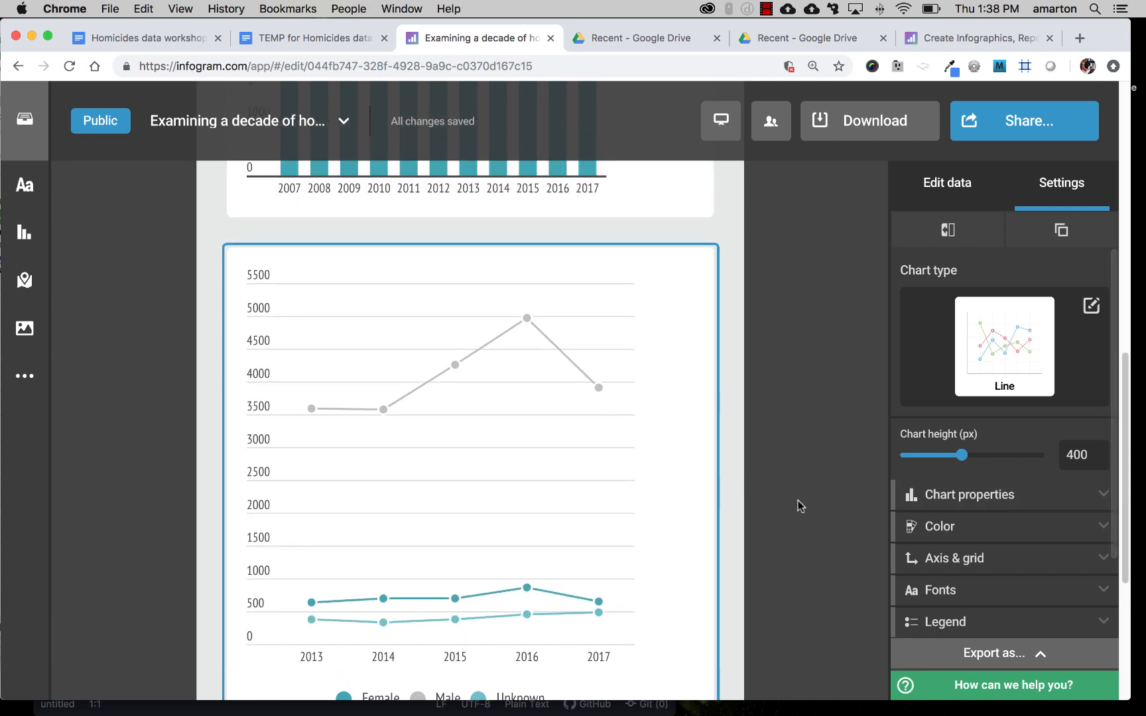
# Add a subtitle text object to the infographic and delete the duplicate one below the line chart.
pyautogui.click(27, 188)
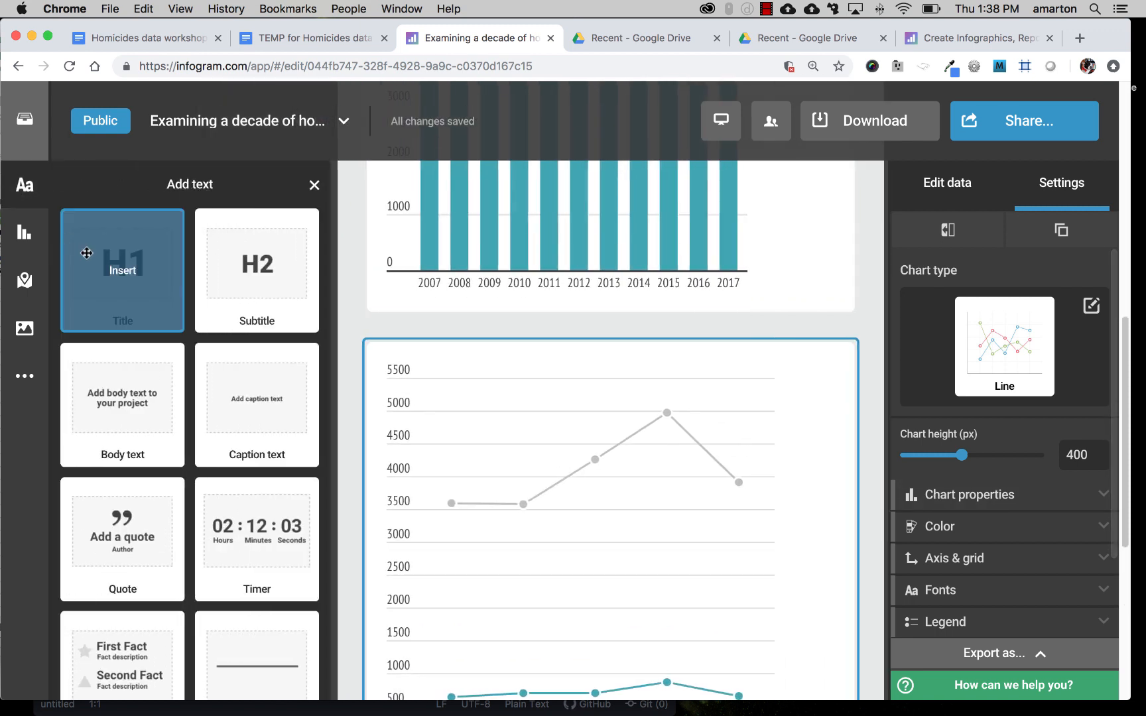
pyautogui.moveTo(212, 266); pyautogui.dragTo(431, 335)
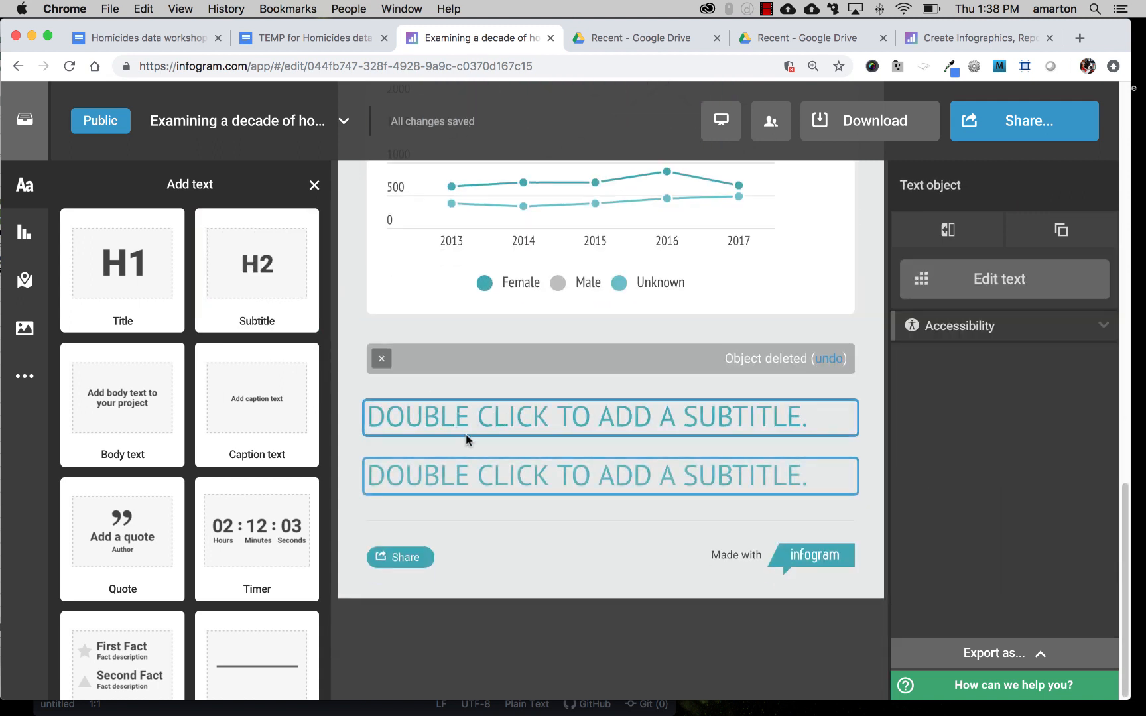
pyautogui.click(413, 418)
pyautogui.press('Delete')
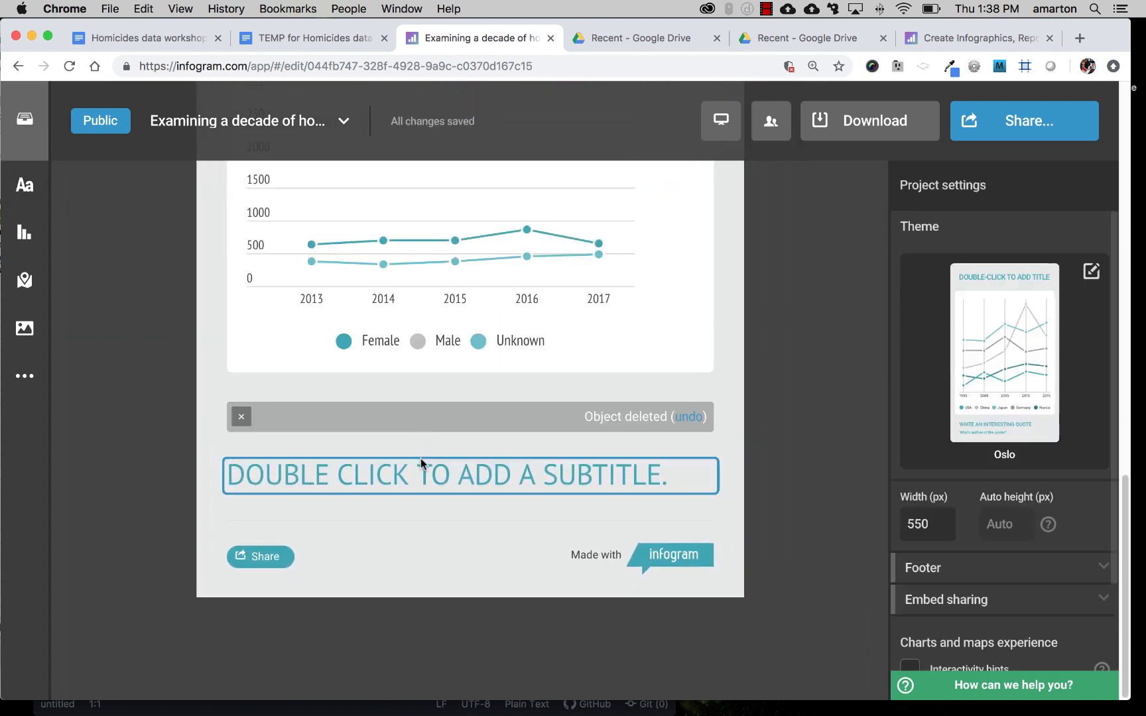
# Move the remaining subtitle placeholder up into the gap between the bar chart and the line chart.
pyautogui.click(420, 458)
pyautogui.press('Delete')
pyautogui.scroll(5, 441, 265)
pyautogui.scroll(2, 445, 277)
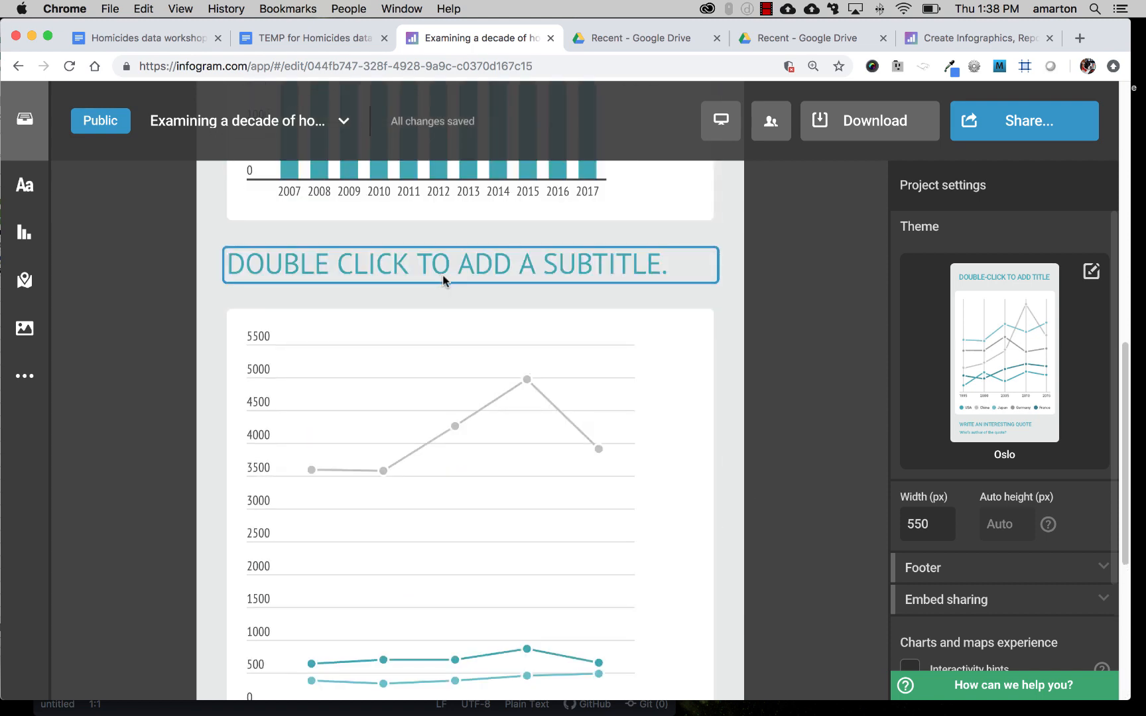
# Copy "Homicides by gender, 2013-2017" from the TEMP for Homicides data workshop document into the subtitle above the line chart.
pyautogui.click(316, 39)
pyautogui.click(366, 569)
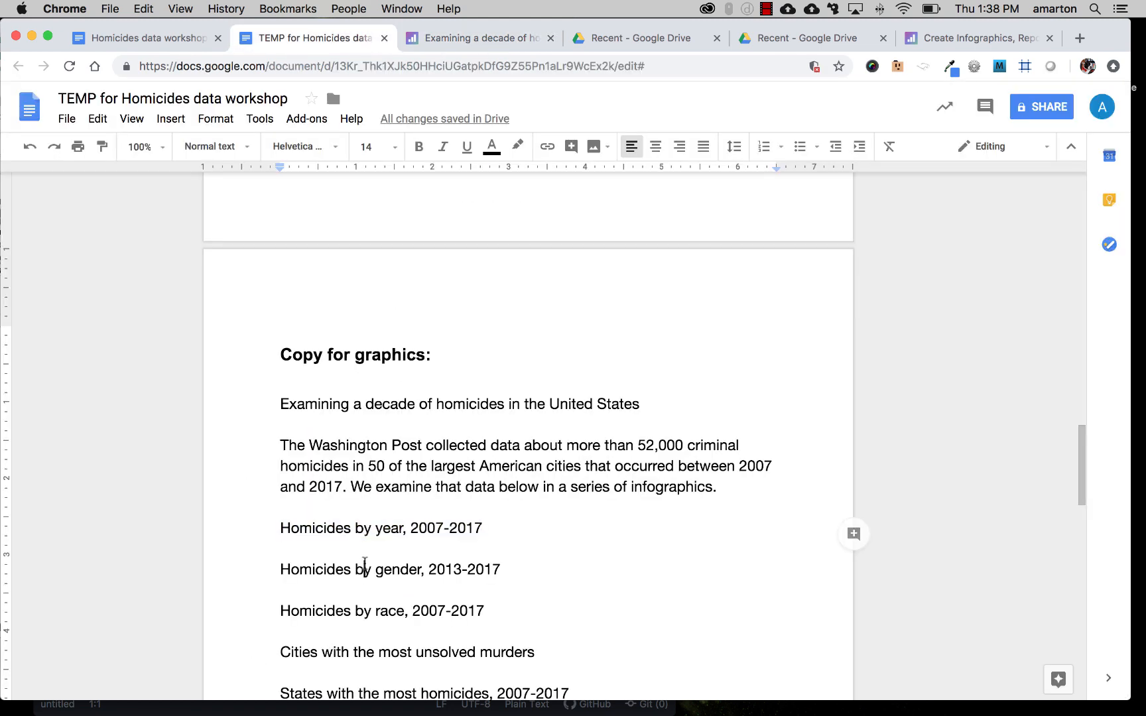
pyautogui.moveTo(503, 570); pyautogui.dragTo(282, 571)
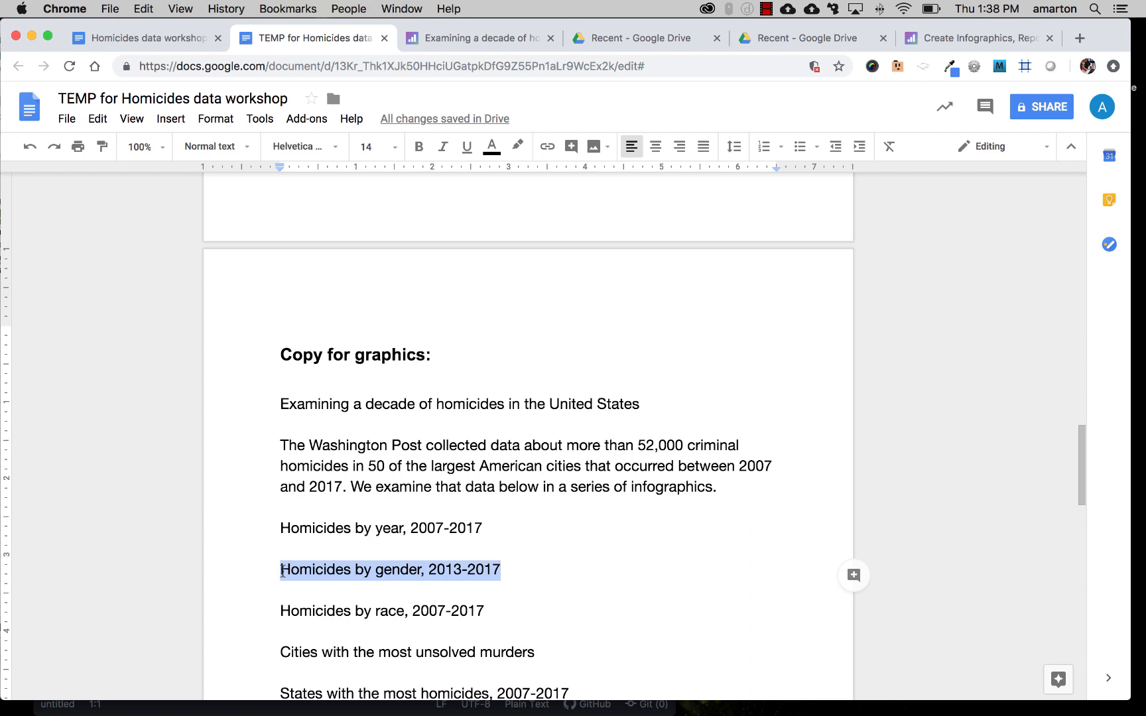
pyautogui.press('super+c')
pyautogui.click(477, 38)
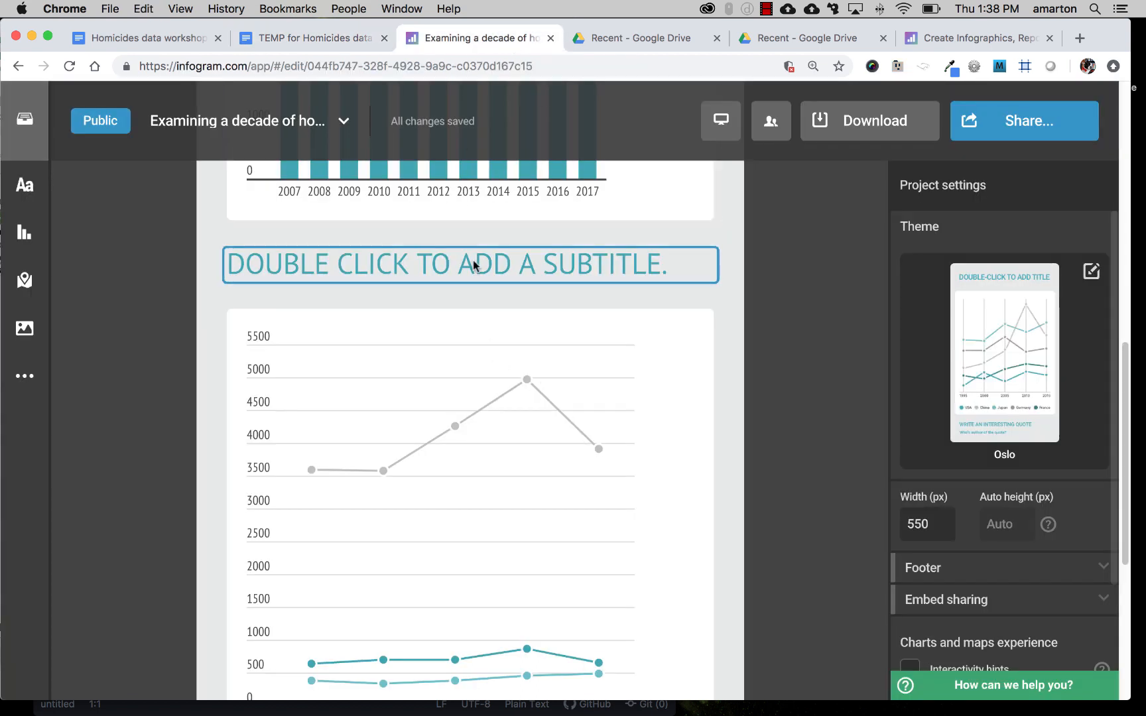
pyautogui.doubleClick(473, 265)
pyautogui.press('super+v')
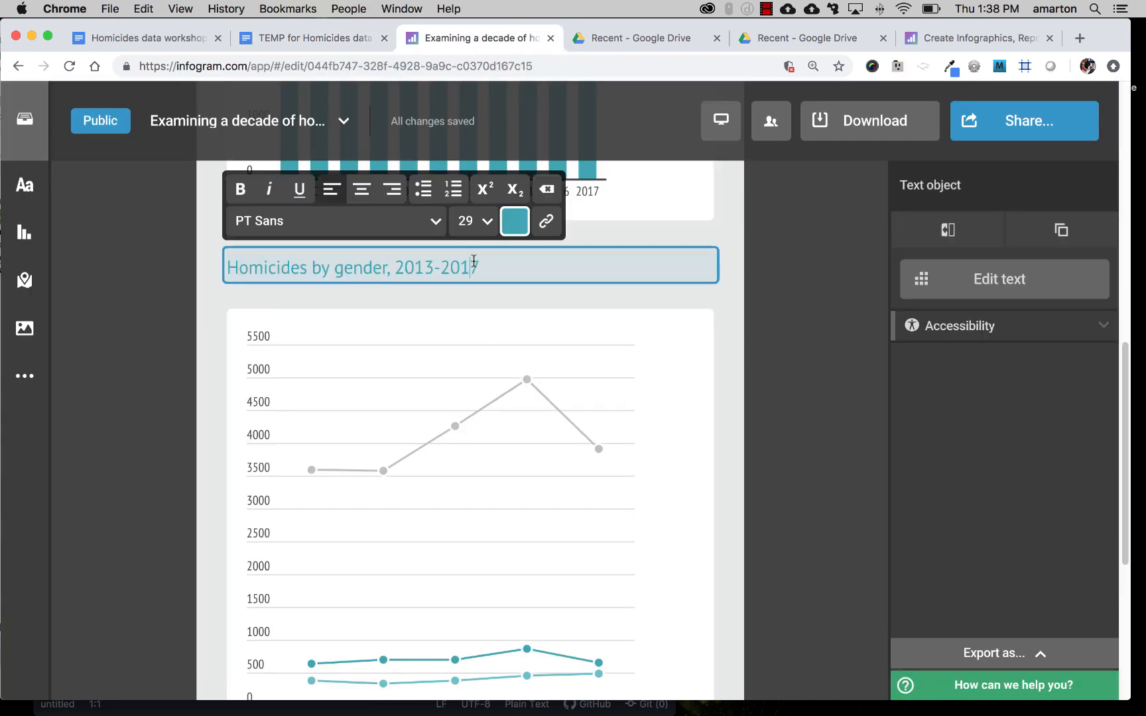
# Make the whole "Homicides by gender, 2013-2017" subtitle bold and finish editing it.
pyautogui.doubleClick(474, 262)
pyautogui.click(385, 266)
pyautogui.moveTo(479, 264); pyautogui.dragTo(226, 264)
pyautogui.click(240, 189)
pyautogui.click(155, 274)
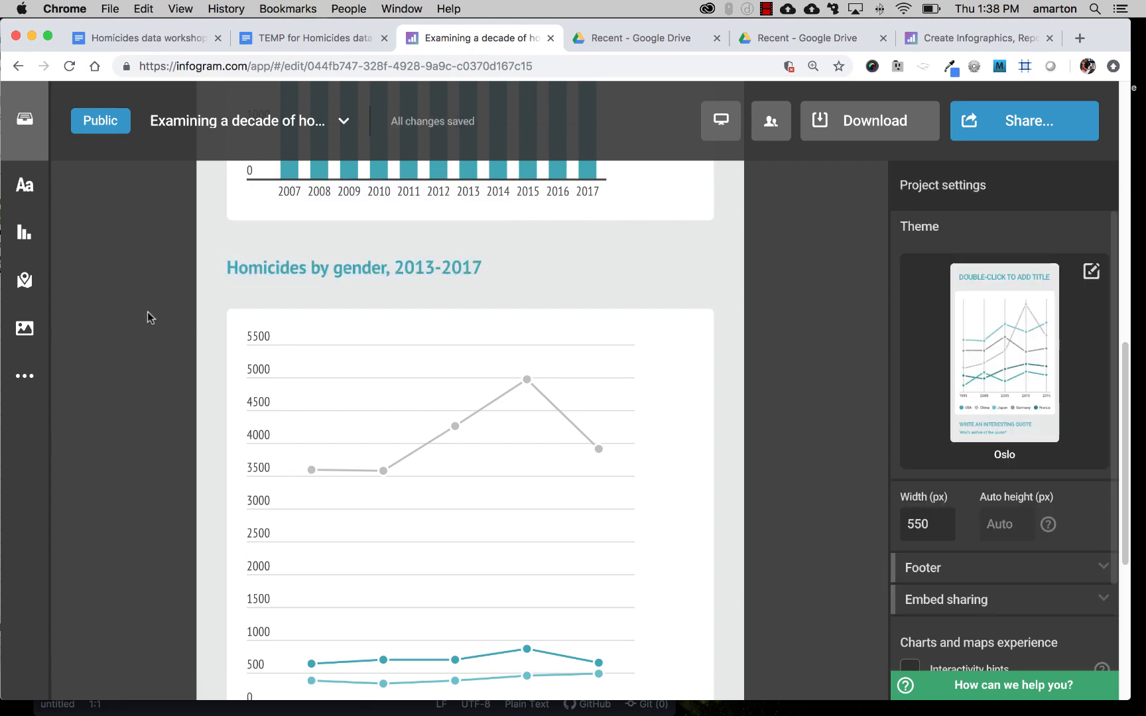
# Insert a pie chart at the end of the infographic, below the homicides by gender line chart.
pyautogui.scroll(10, 147, 311)
pyautogui.scroll(-4, 147, 313)
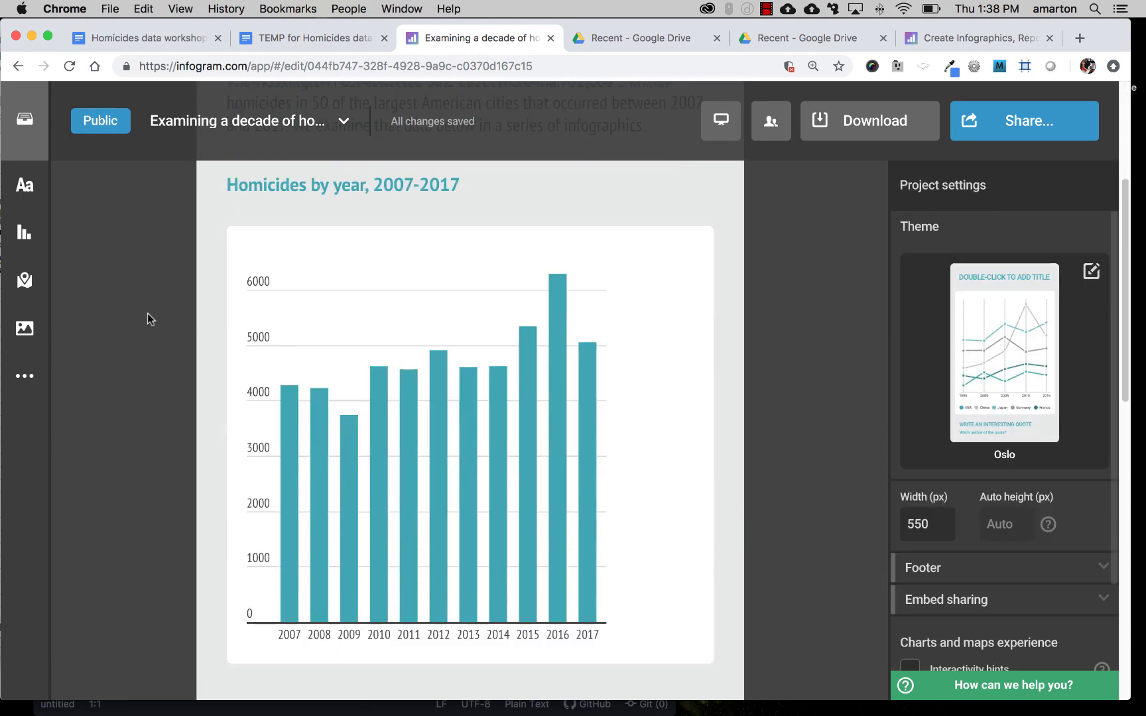
pyautogui.scroll(-10, 146, 314)
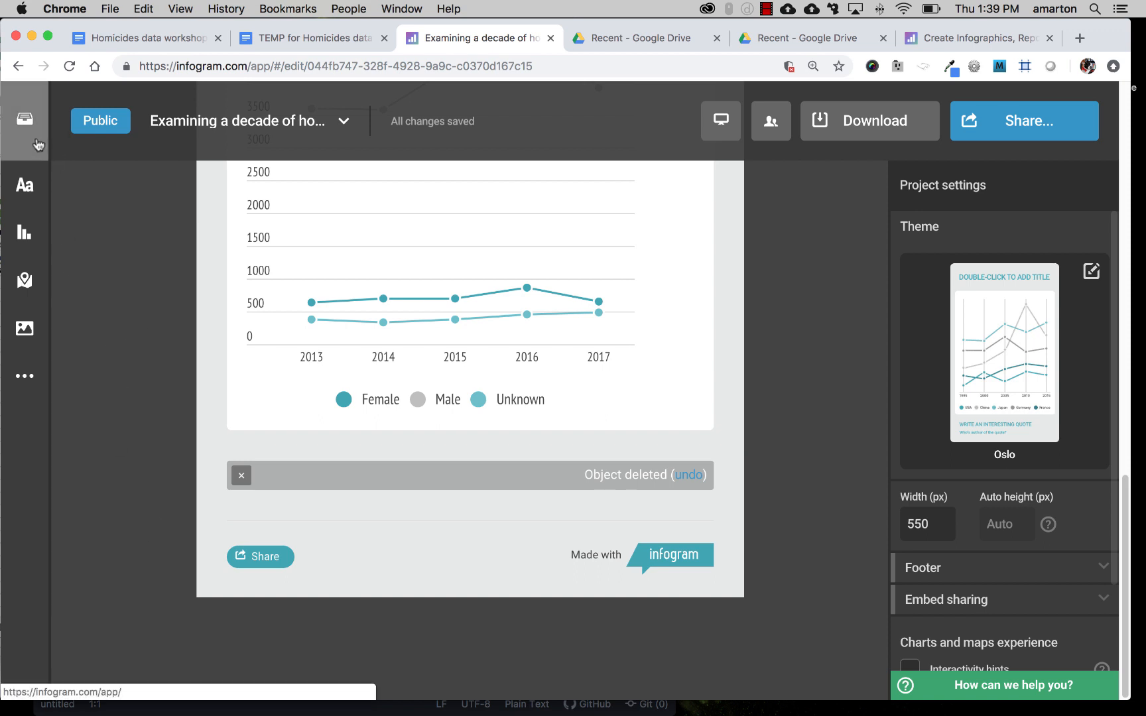
pyautogui.click(24, 232)
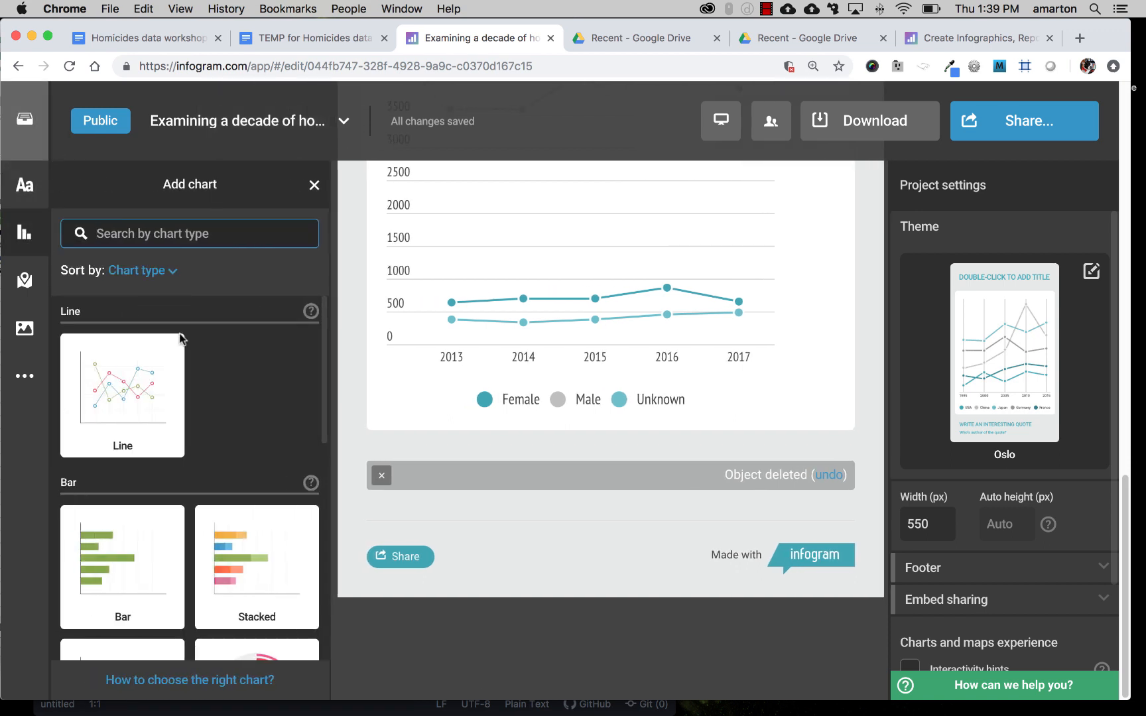
pyautogui.scroll(-5, 254, 435)
pyautogui.scroll(-10, 254, 435)
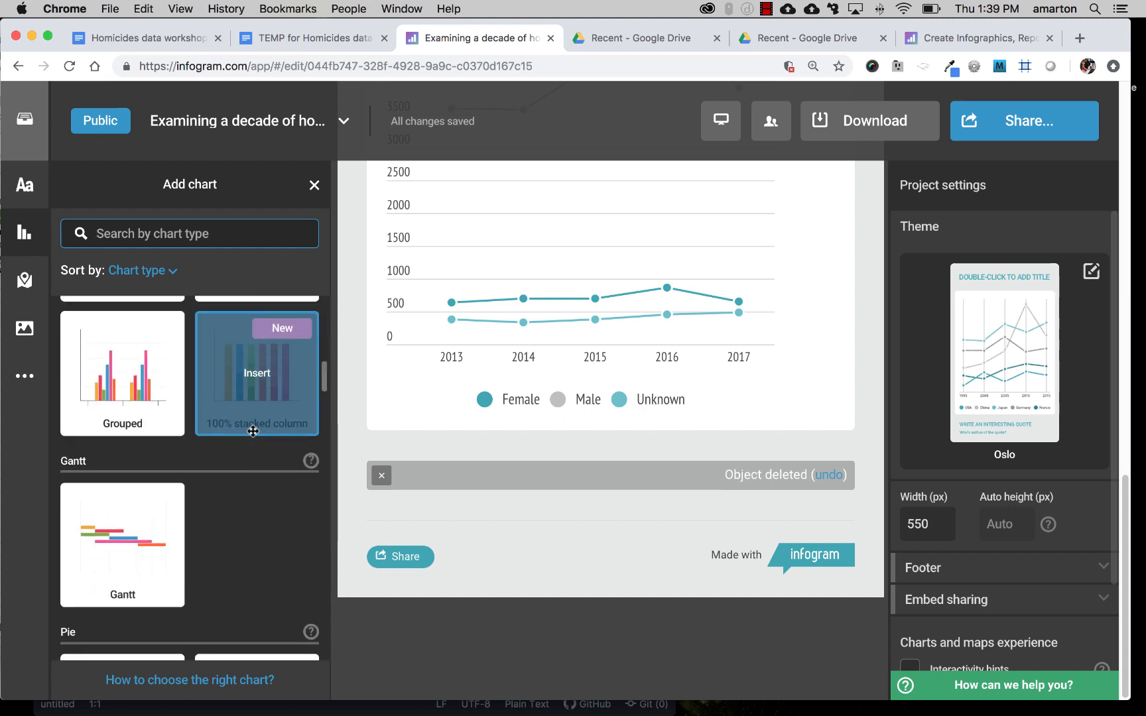
pyautogui.click(115, 413)
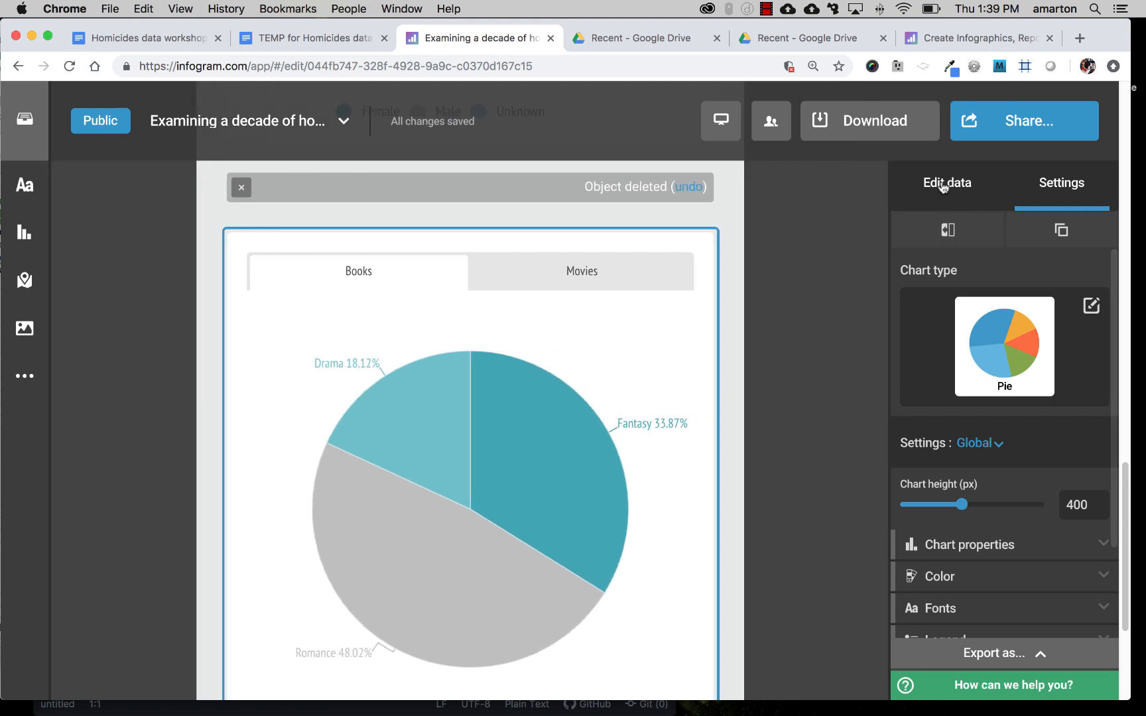
# Examine the pie chart's sample data and compare its Books and Movies views.
pyautogui.click(946, 184)
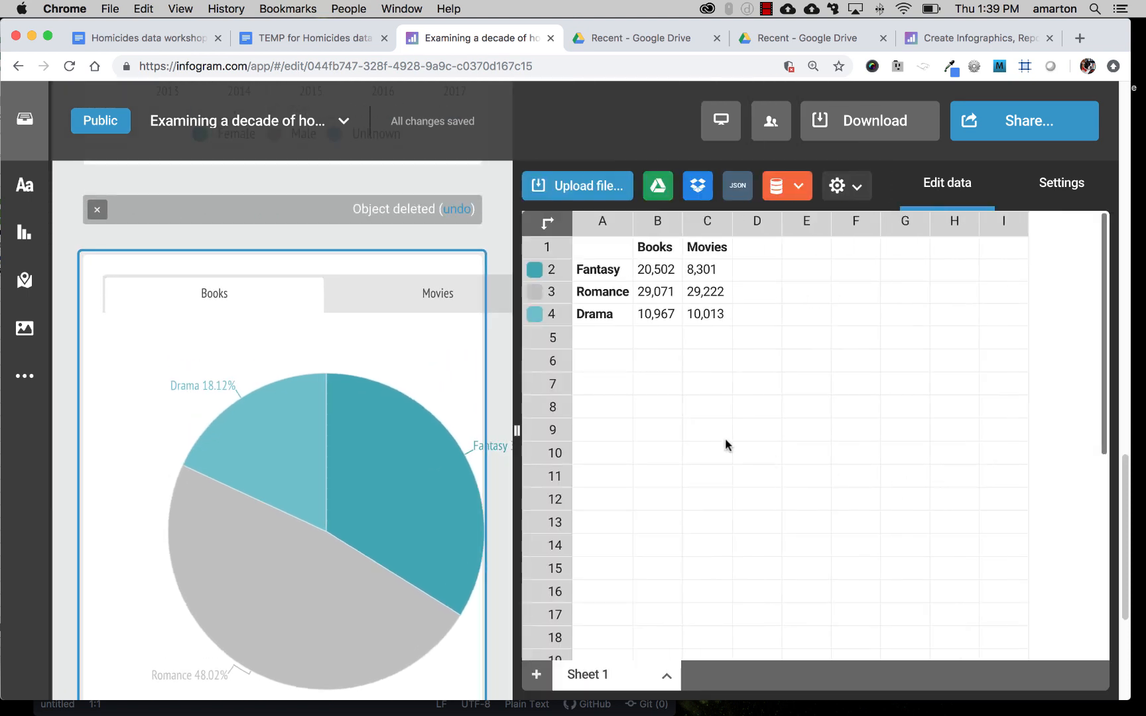
pyautogui.click(1084, 203)
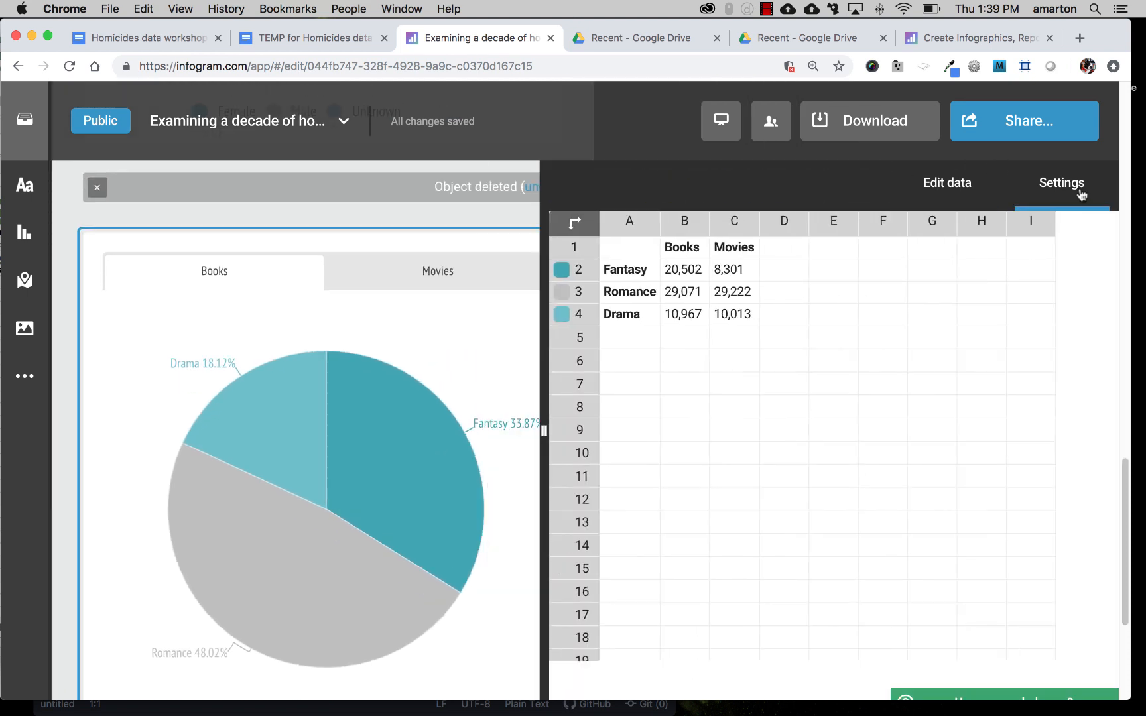
pyautogui.click(600, 275)
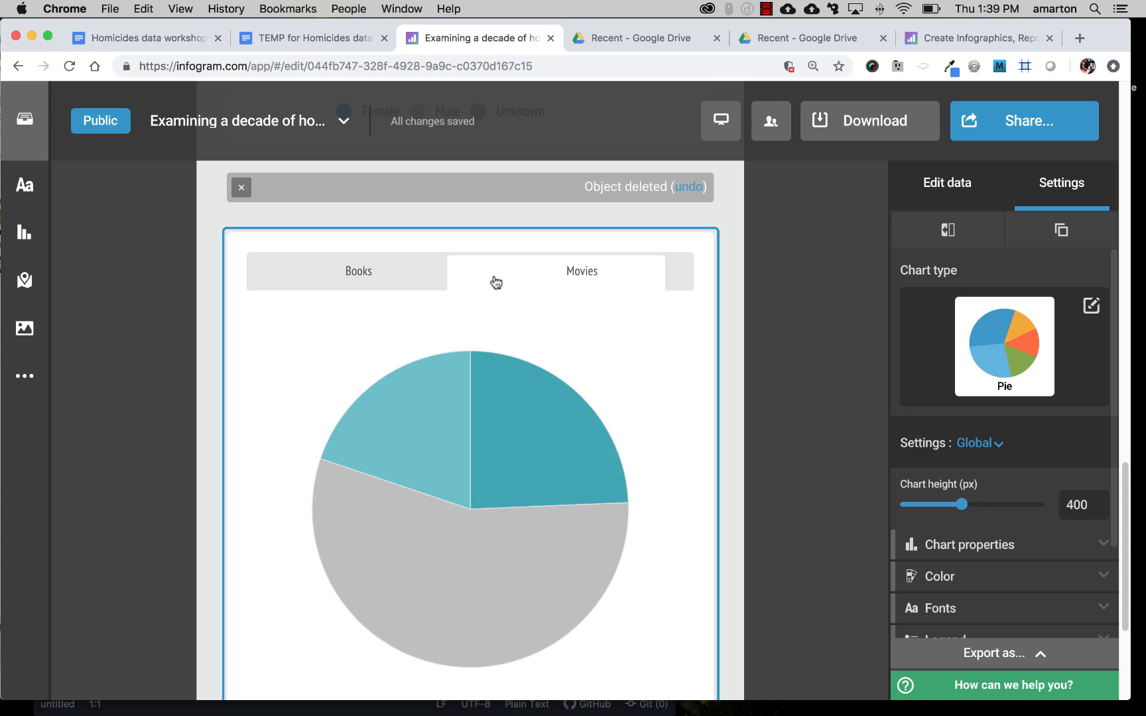
pyautogui.click(358, 279)
pyautogui.click(563, 277)
pyautogui.click(405, 277)
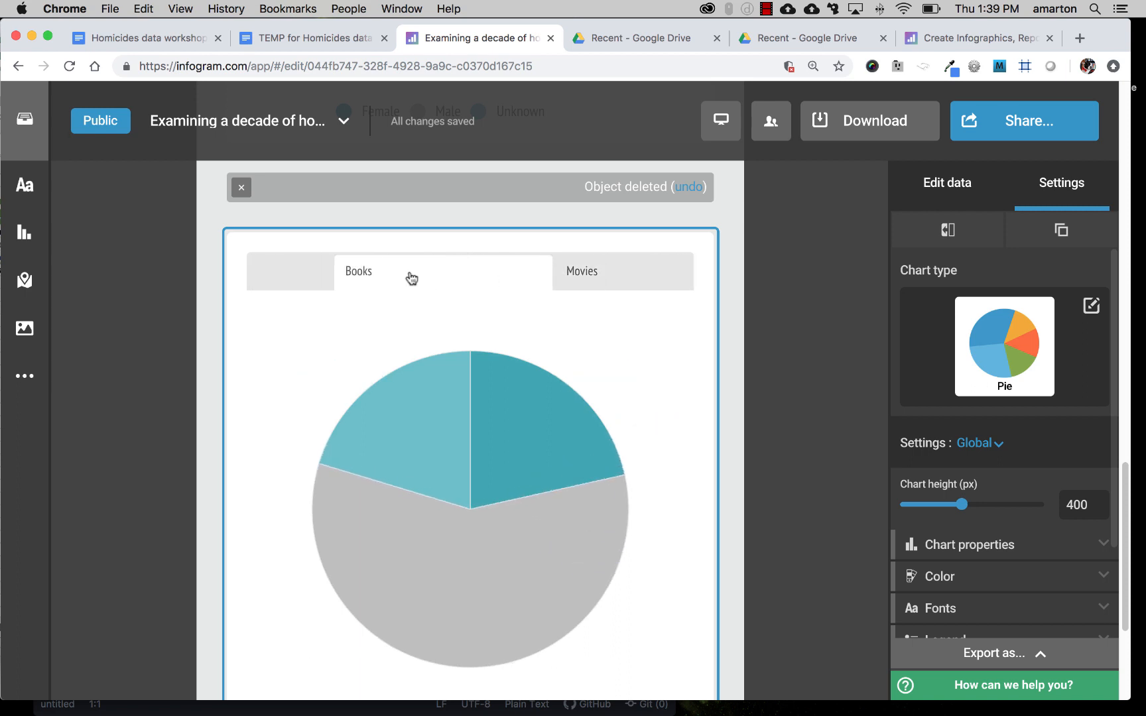
# Open the pie chart's data table and clear the Movies column, including its heading.
pyautogui.click(542, 277)
pyautogui.click(358, 279)
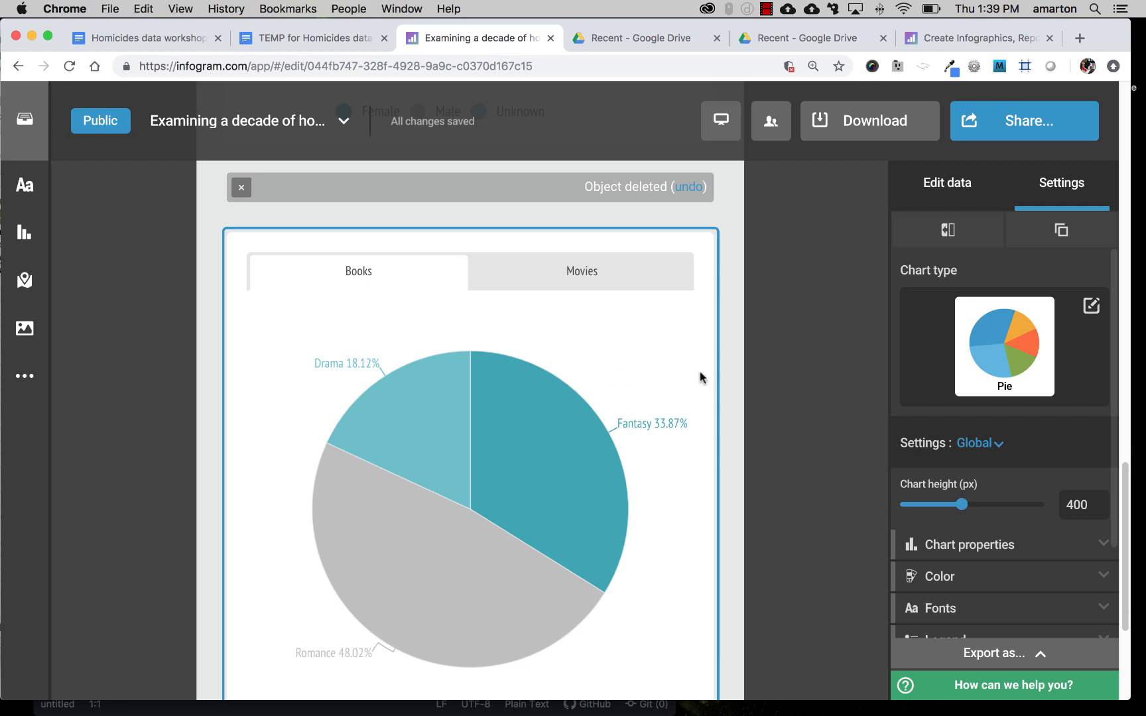
pyautogui.click(959, 199)
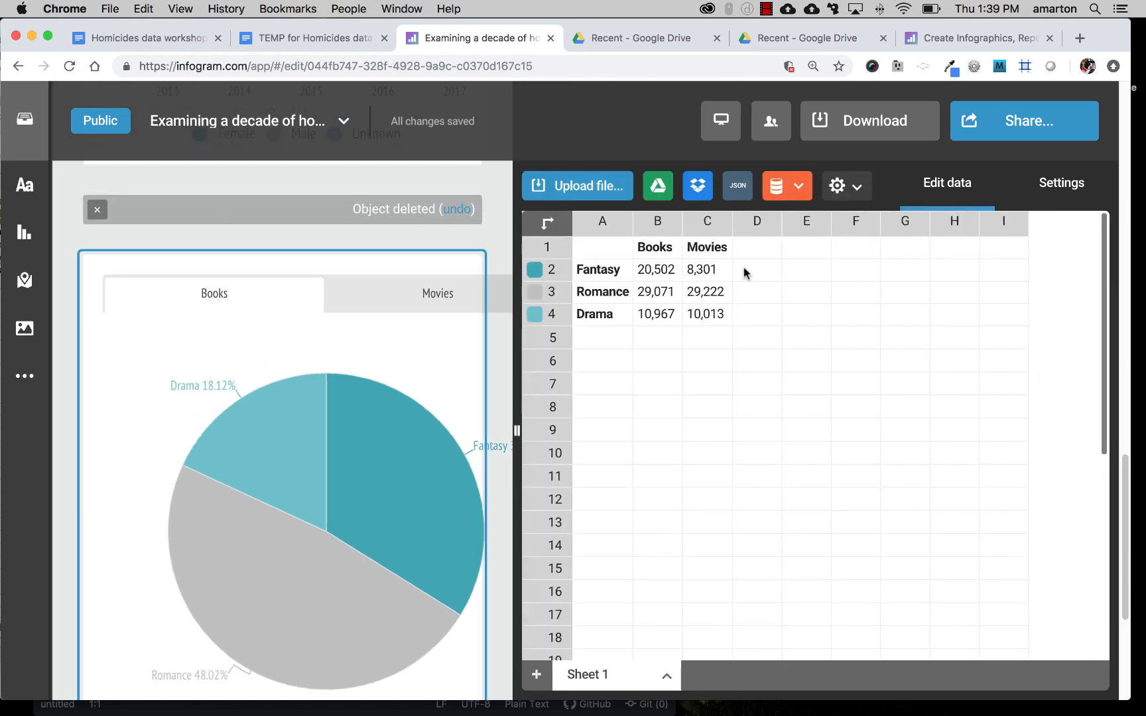
pyautogui.moveTo(708, 249); pyautogui.dragTo(713, 322)
pyautogui.press('BackSpace')
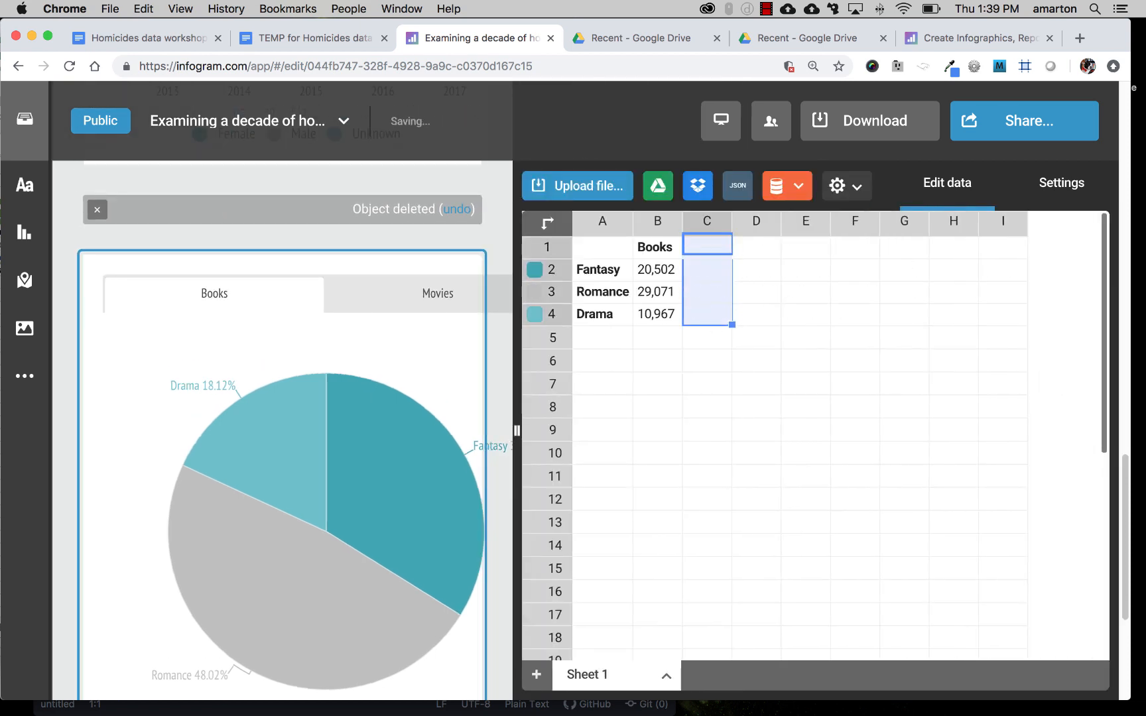
pyautogui.press('Left')
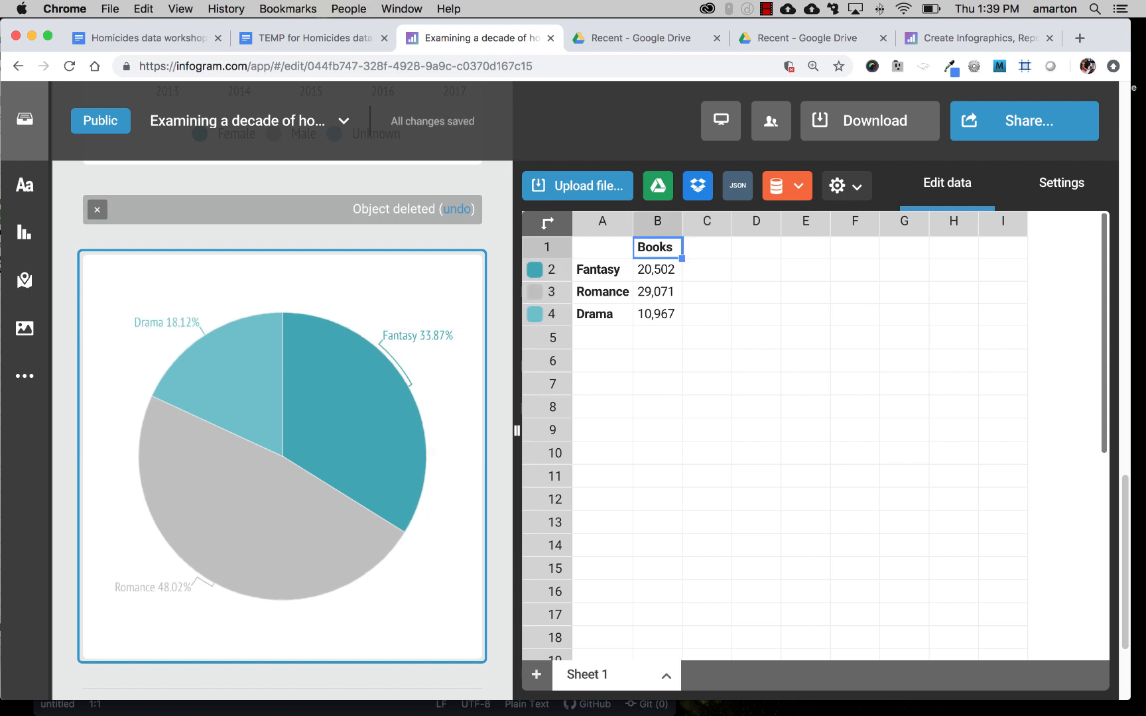
pyautogui.press('Left')
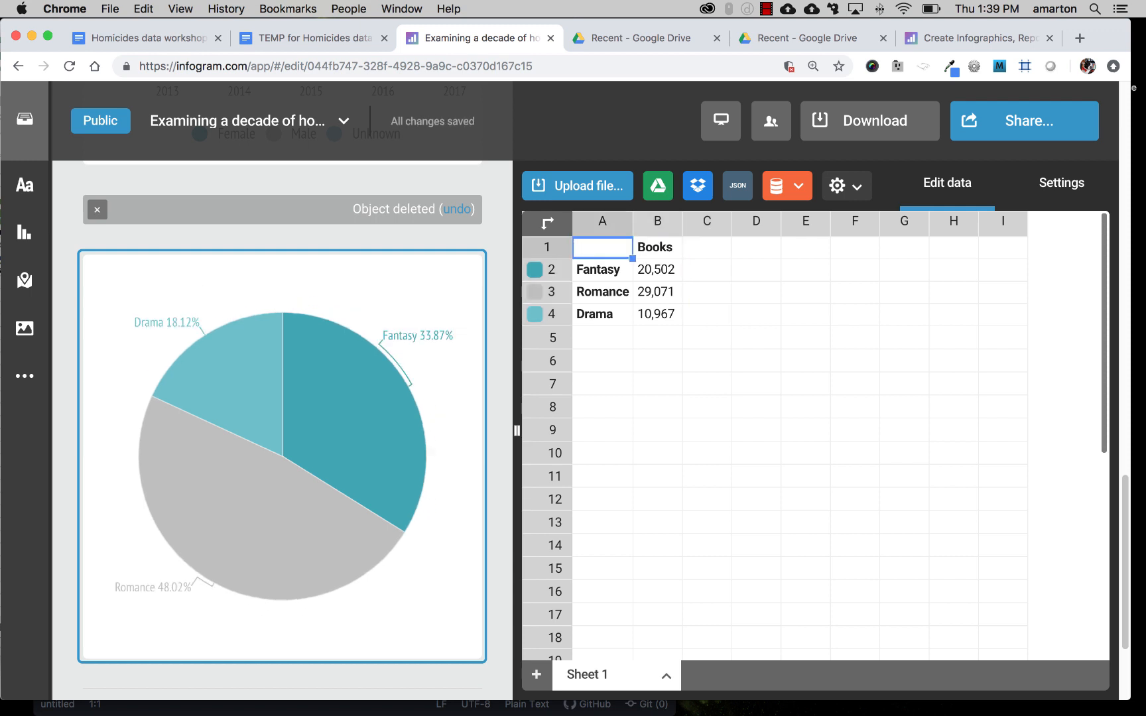
# Switch to the homicide-data-worked workbook in Excel and copy the by race sheet's six race rows with their counts and percentages.
pyautogui.moveTo(268, 706)
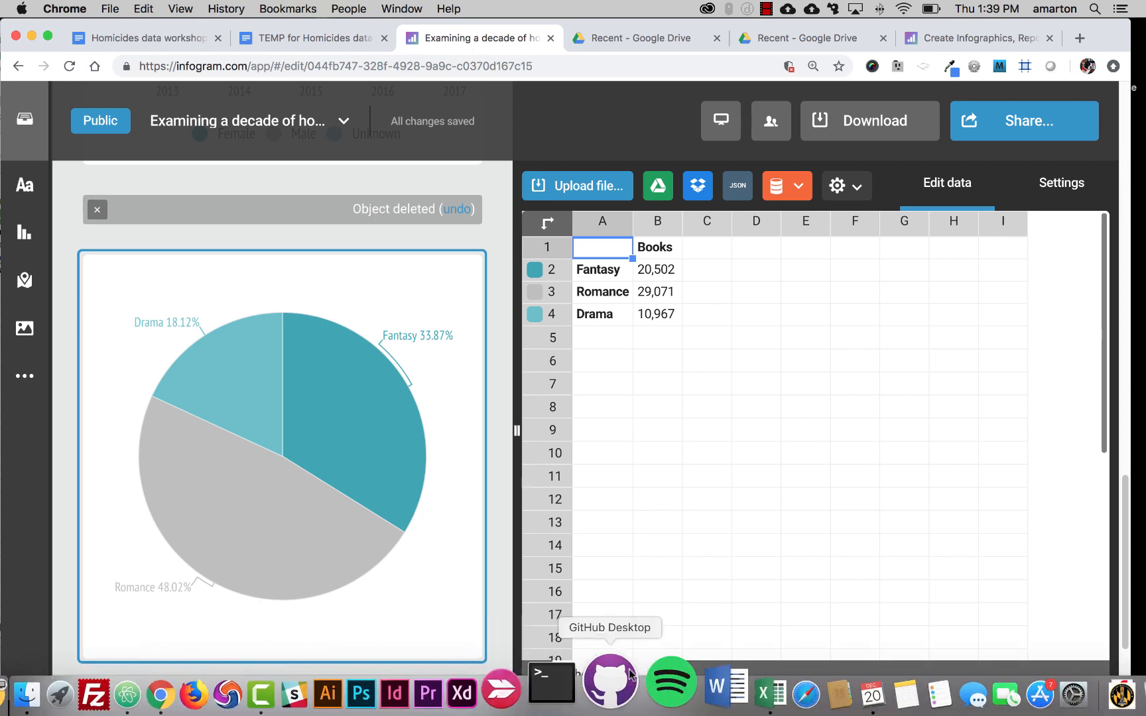
pyautogui.click(713, 675)
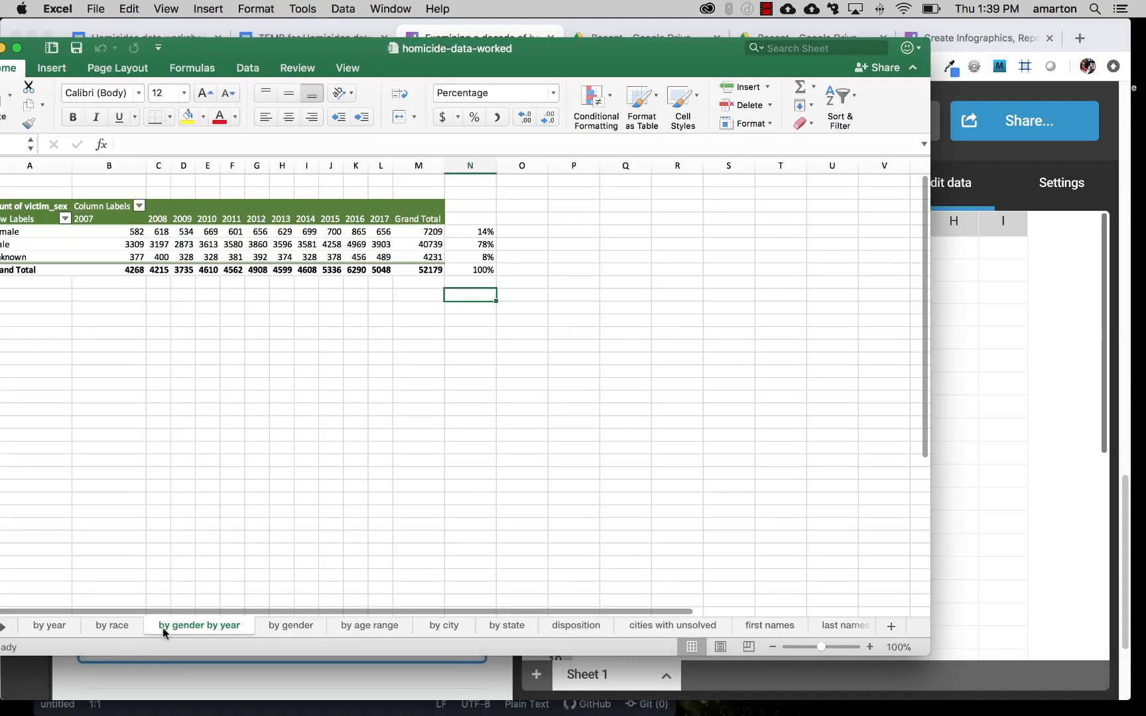
pyautogui.click(111, 626)
pyautogui.moveTo(238, 53); pyautogui.dragTo(341, 52)
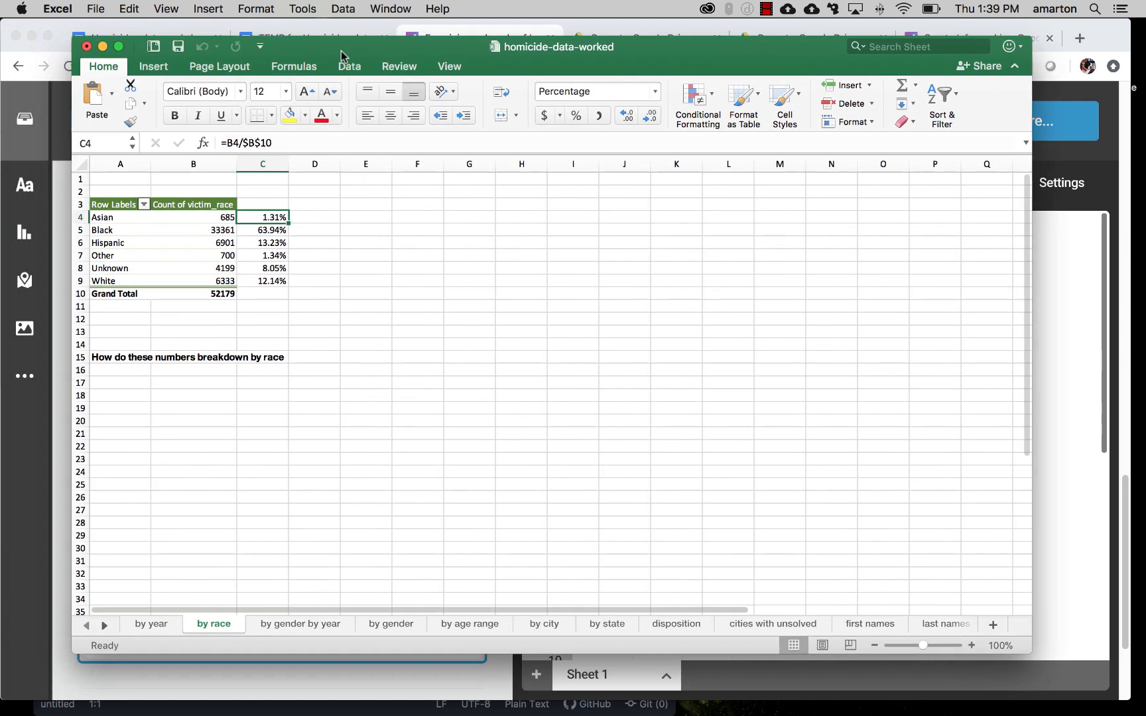
pyautogui.moveTo(112, 217); pyautogui.dragTo(248, 276)
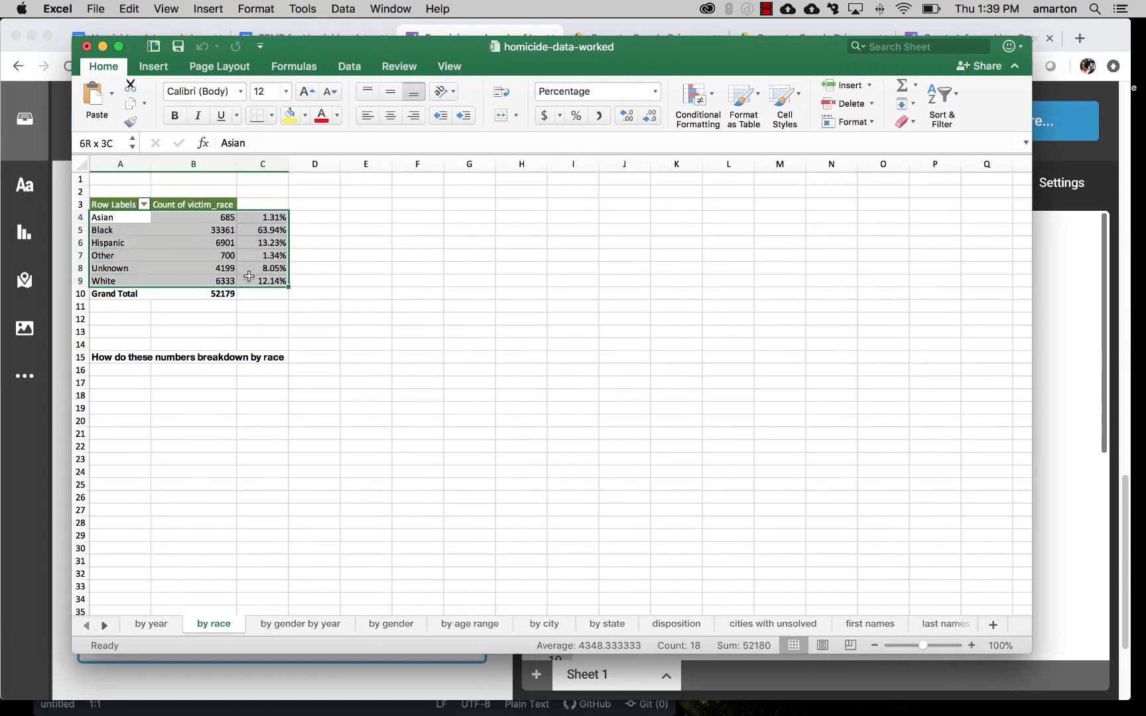
pyautogui.press('super+c')
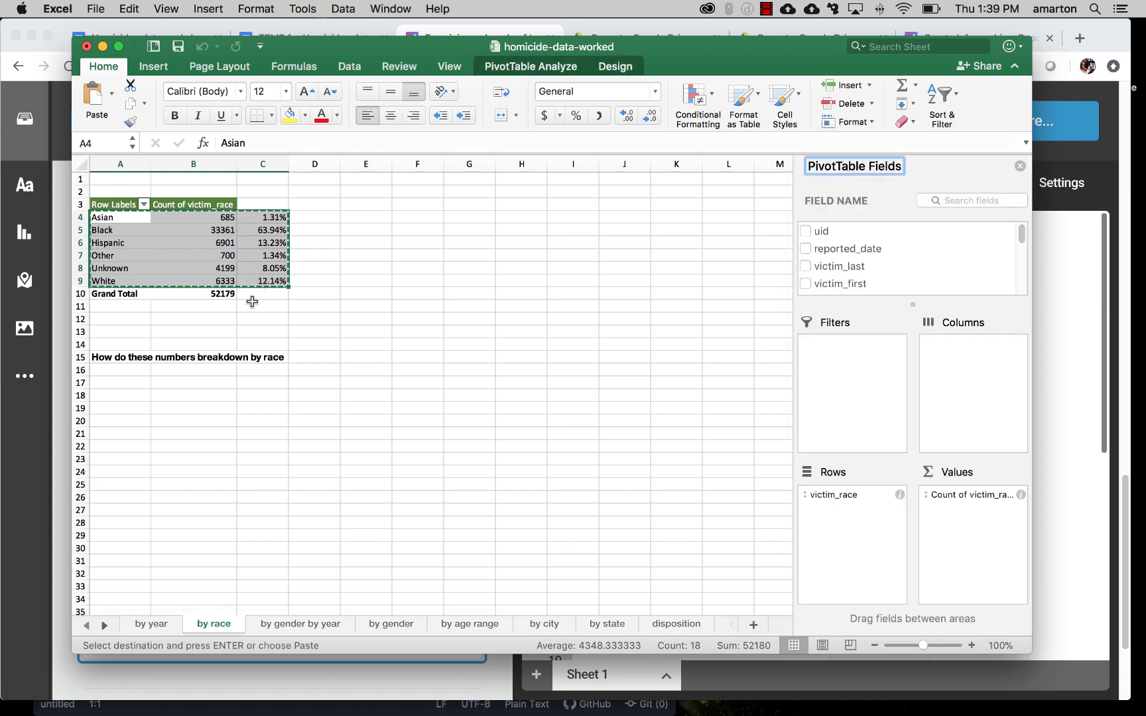
# Return to Infogram, paste the race data over the pie chart's sample rows, clear the Books heading and inspect the slices.
pyautogui.press('super+Tab')
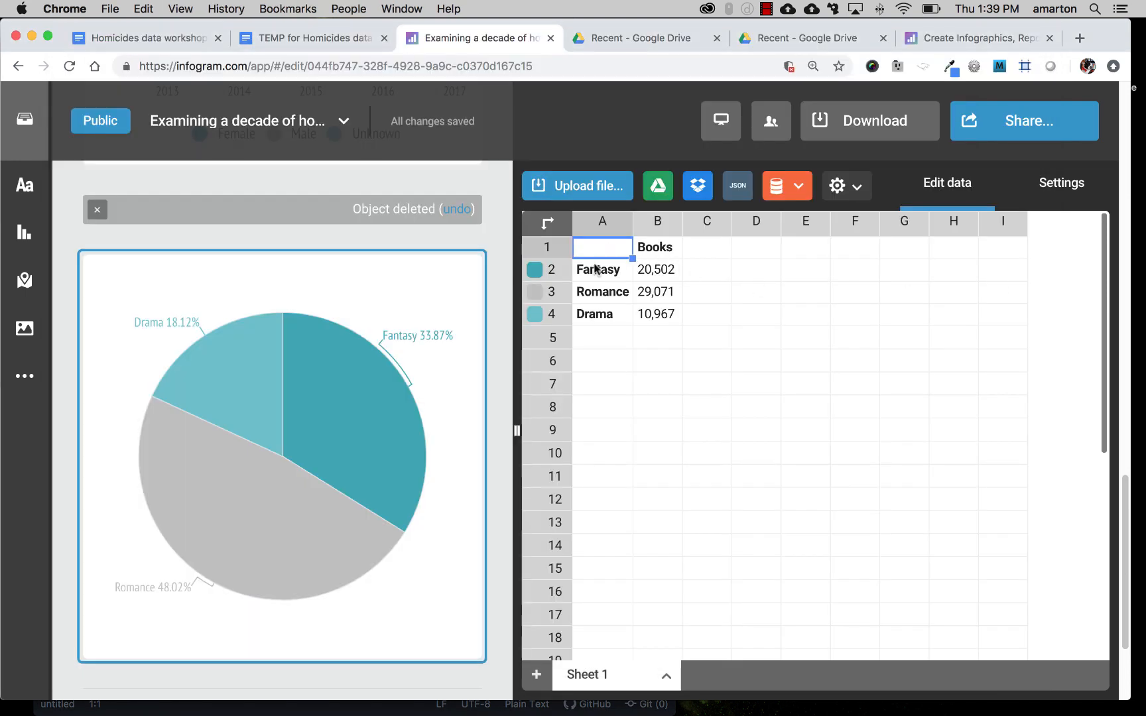
pyautogui.moveTo(596, 268); pyautogui.dragTo(670, 334)
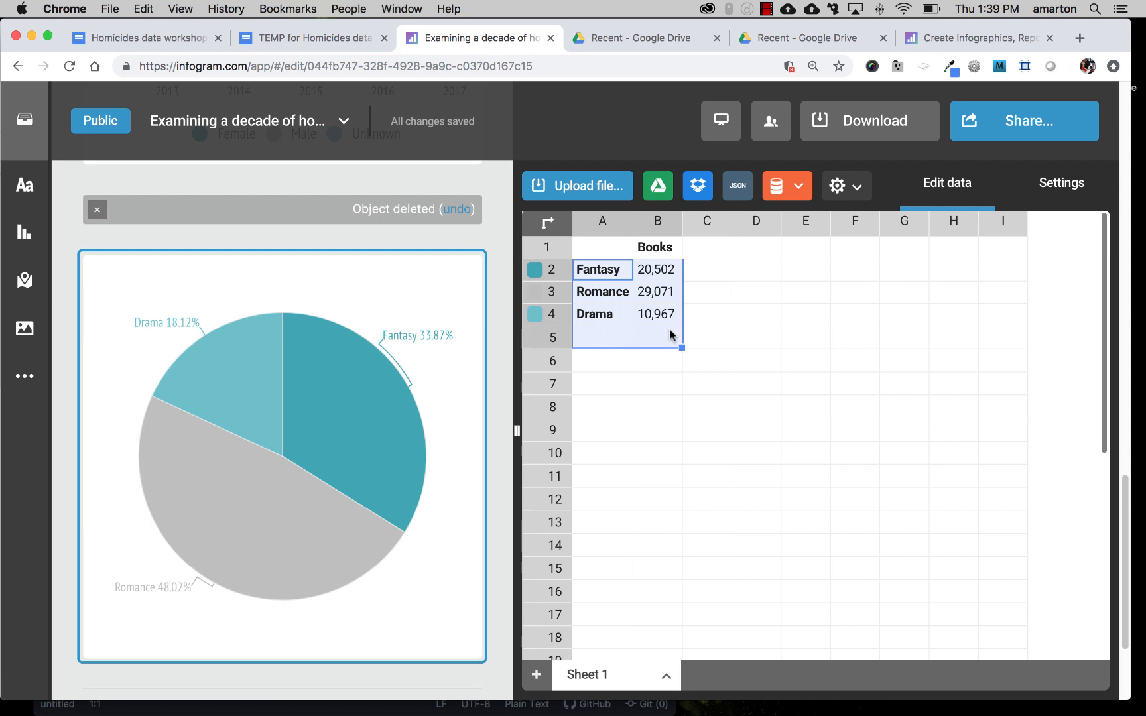
pyautogui.press('super+v')
pyautogui.click(653, 248)
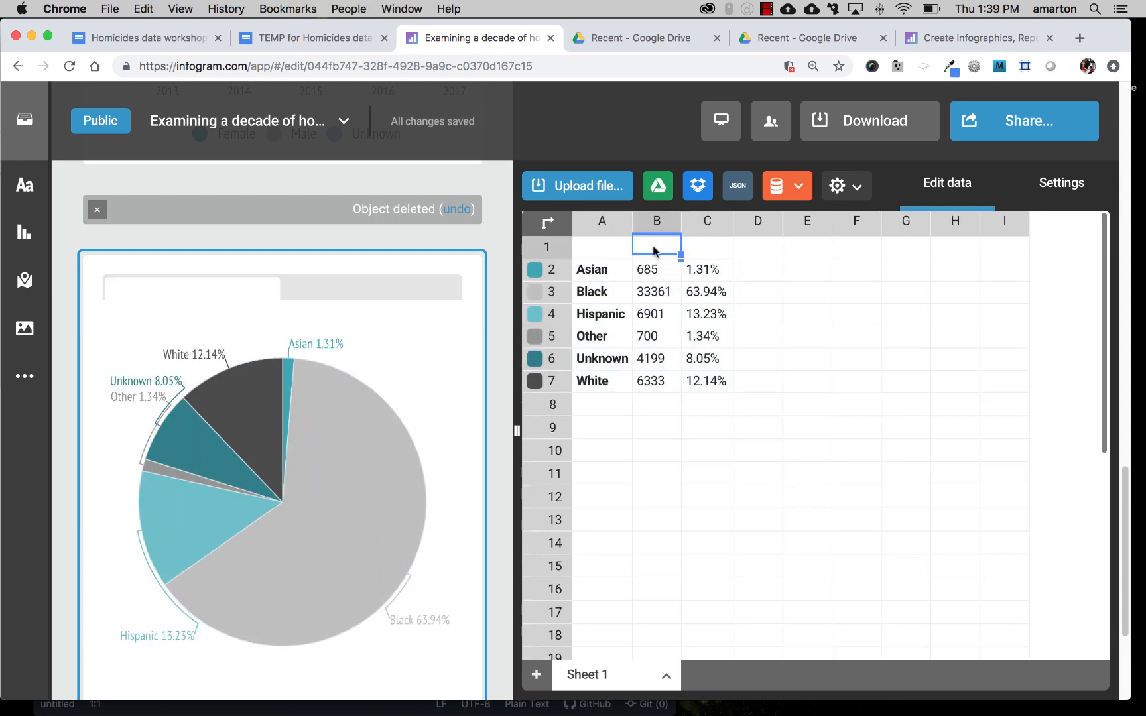
pyautogui.moveTo(320, 462)
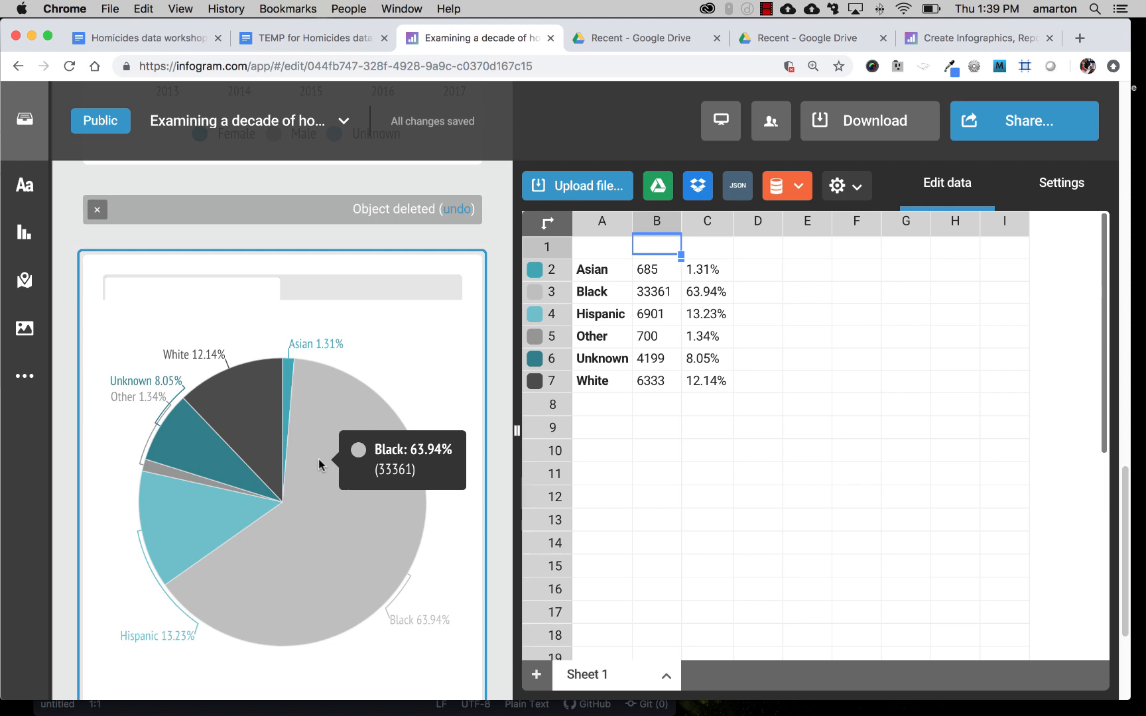
pyautogui.moveTo(205, 425)
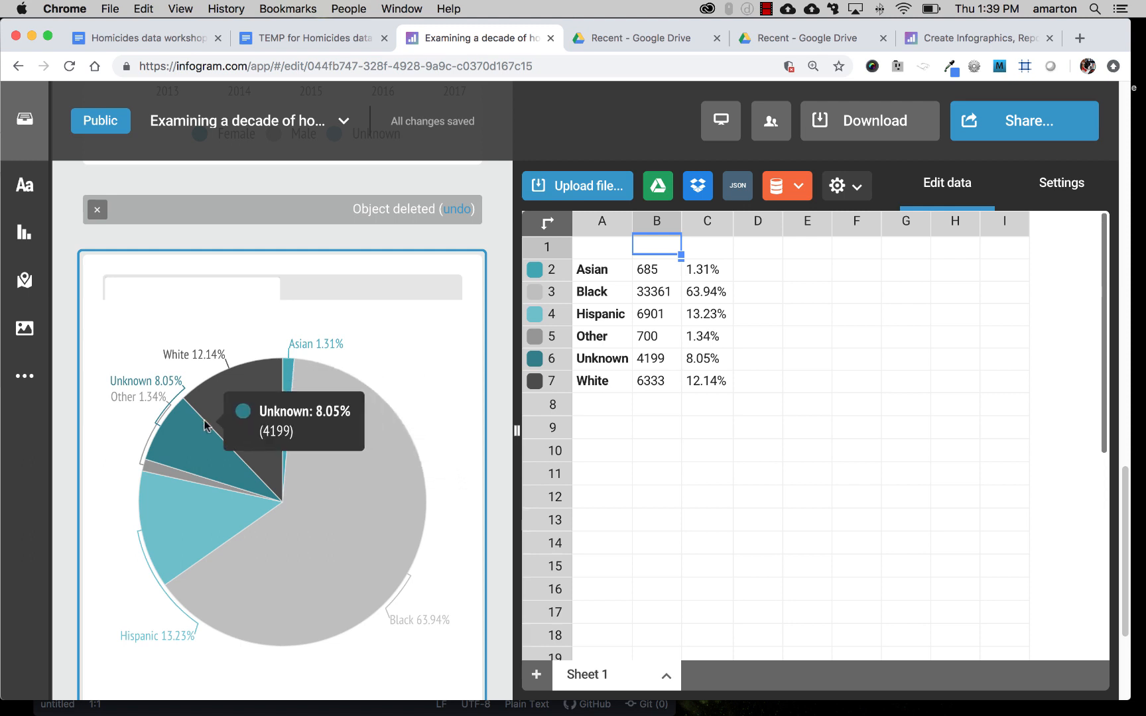
# Move the race percentages from column C into column B in place of the counts, then close the chart's data table.
pyautogui.moveTo(702, 271); pyautogui.dragTo(705, 384)
pyautogui.press('Delete')
pyautogui.click(652, 273)
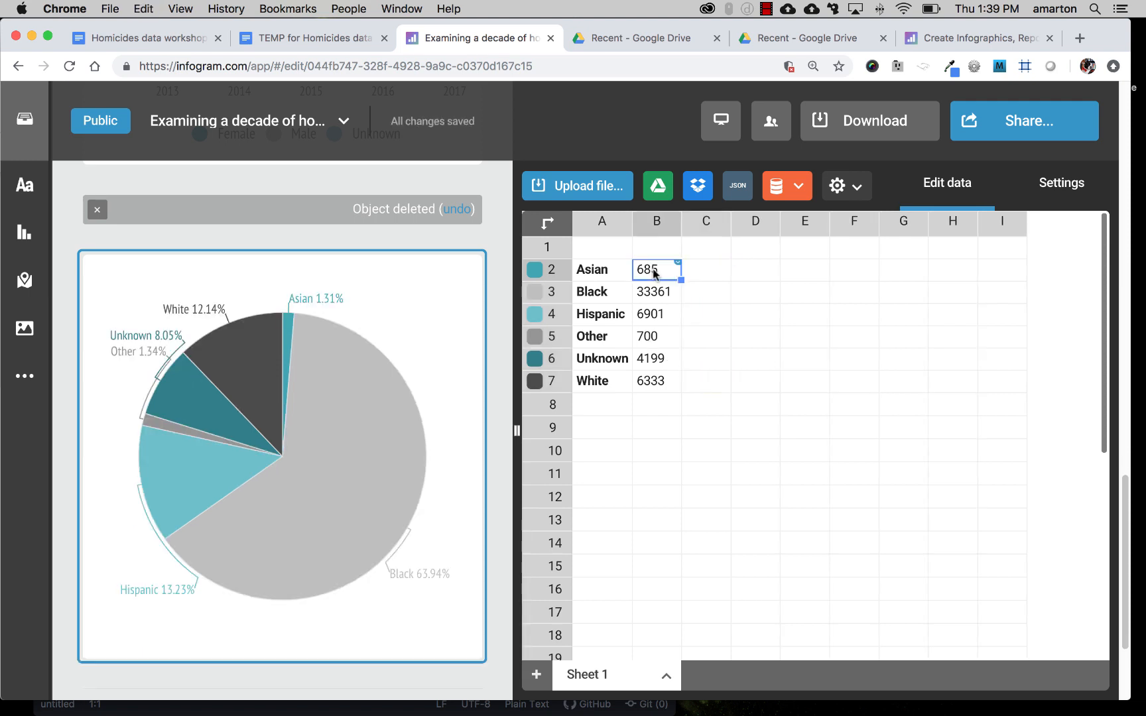
pyautogui.press('cmd+v')
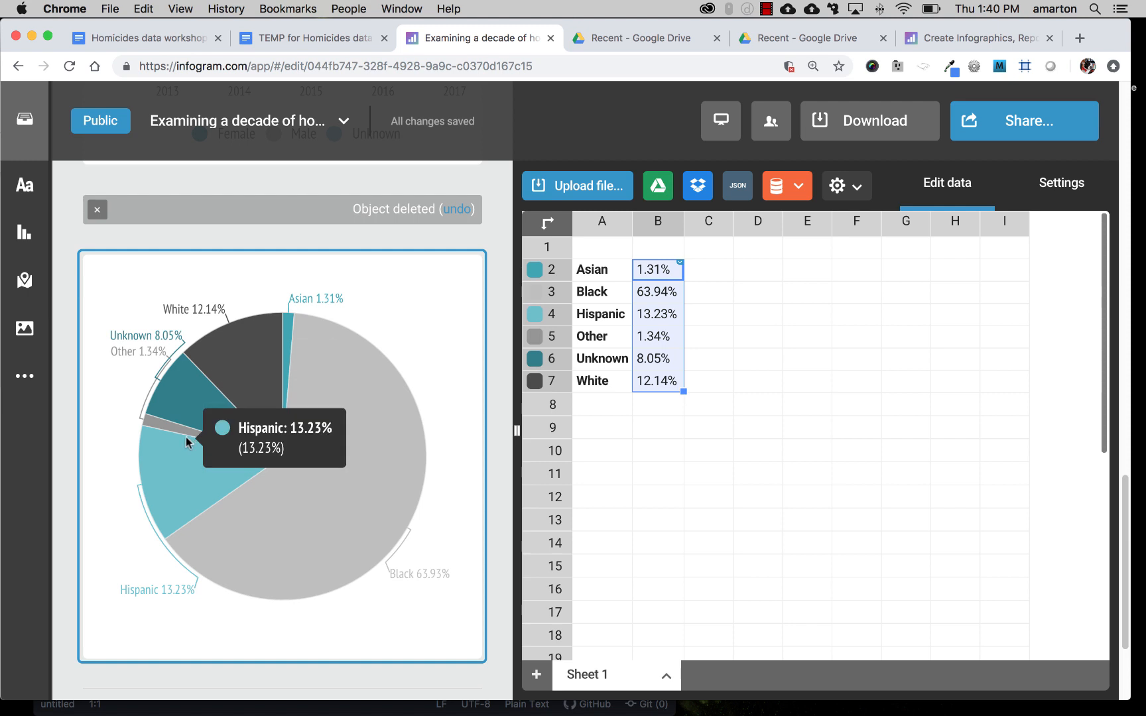
pyautogui.scroll(1, 366, 287)
pyautogui.click(107, 269)
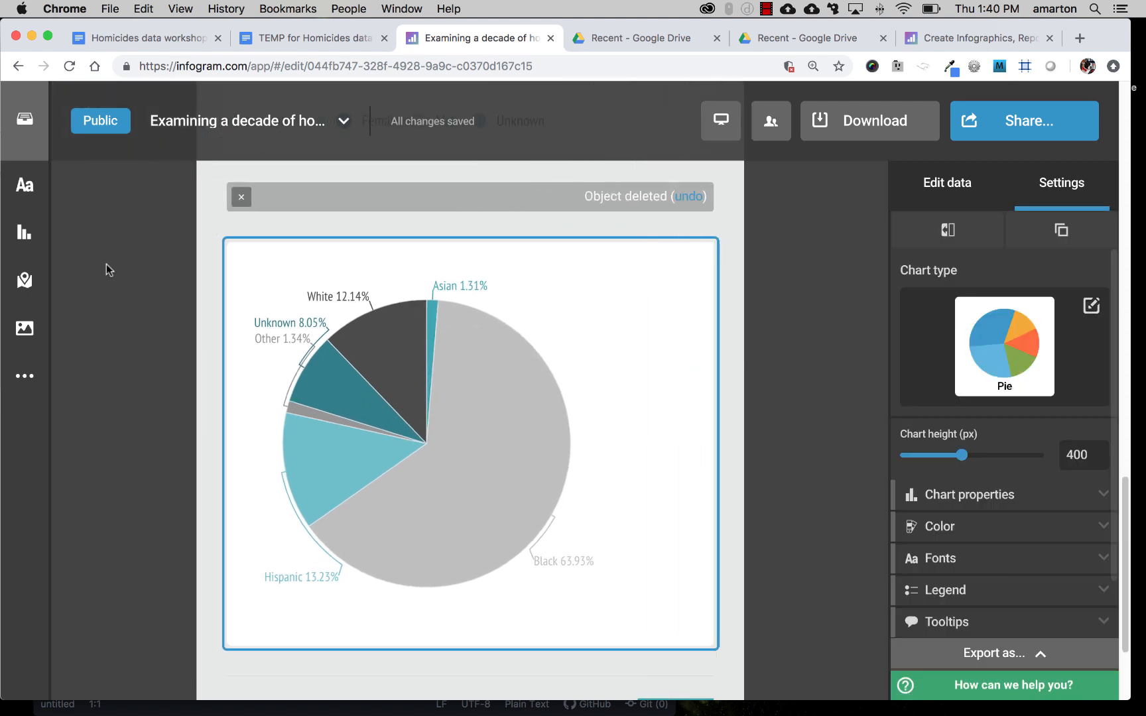
# Add a subtitle text object, delete the duplicate one, and place the subtitle directly above the race pie chart.
pyautogui.click(24, 185)
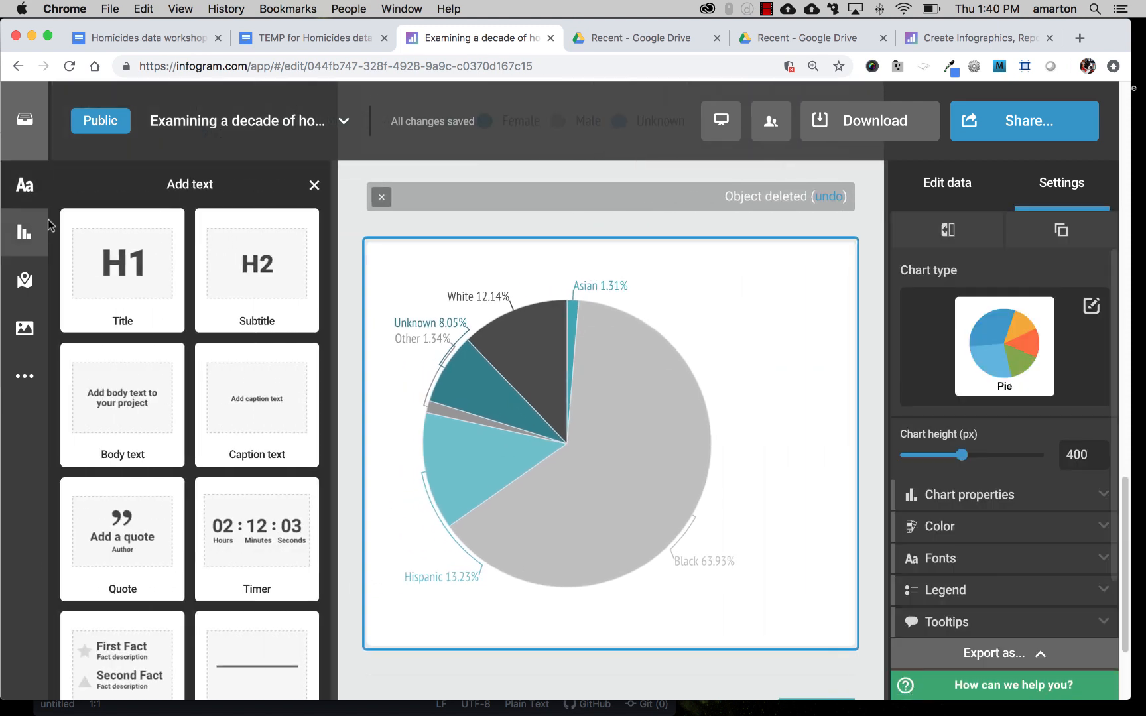
pyautogui.click(258, 272)
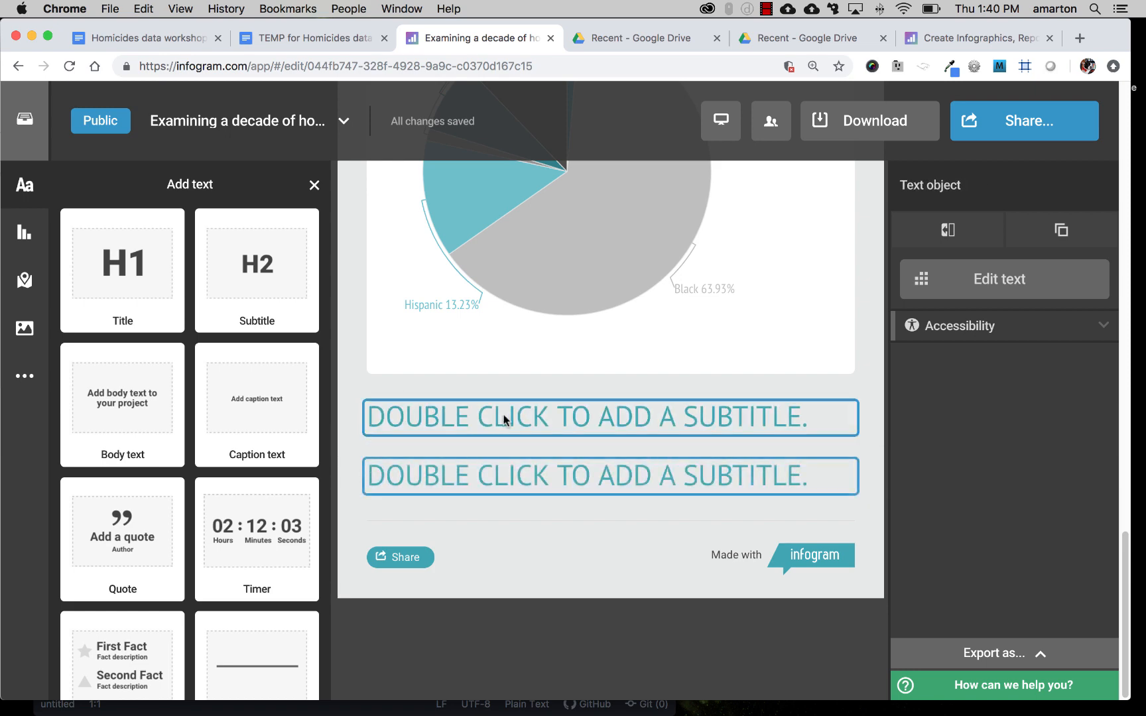
pyautogui.press('Delete')
pyautogui.moveTo(537, 412); pyautogui.dragTo(561, 244)
pyautogui.scroll(2, 565, 285)
pyautogui.scroll(4, 565, 291)
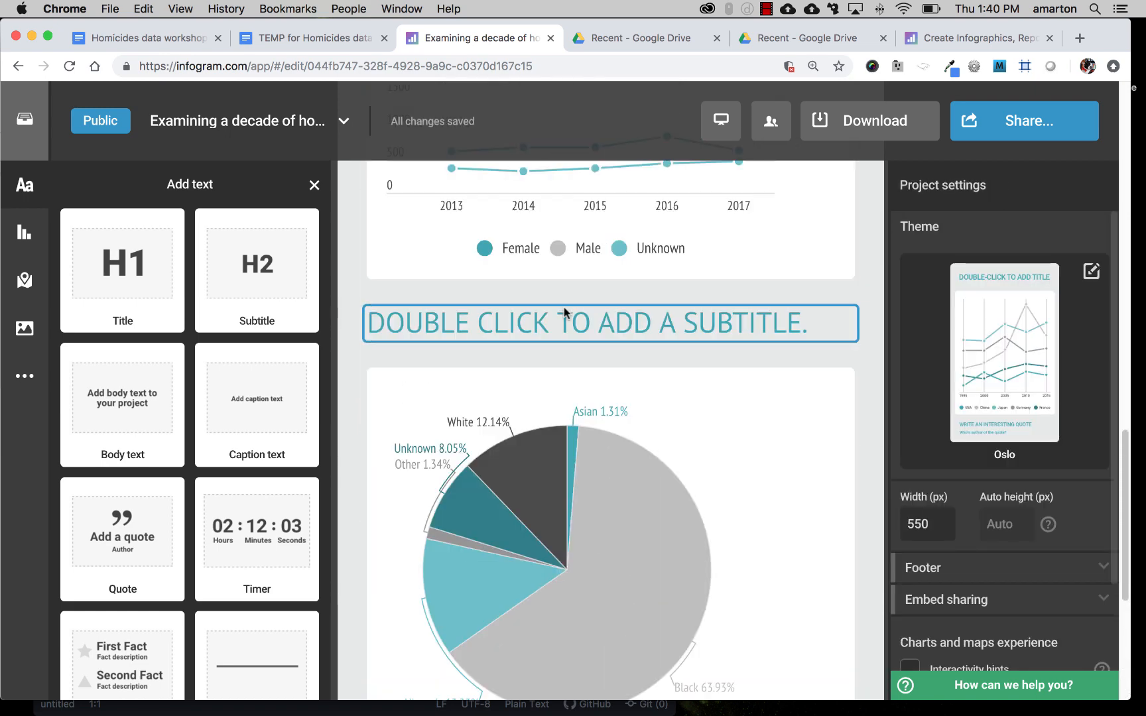
# Copy "Homicides by race, 2007-2017" from the TEMP for Homicides data workshop document into the subtitle above the pie chart.
pyautogui.click(340, 36)
pyautogui.moveTo(487, 614); pyautogui.dragTo(281, 600)
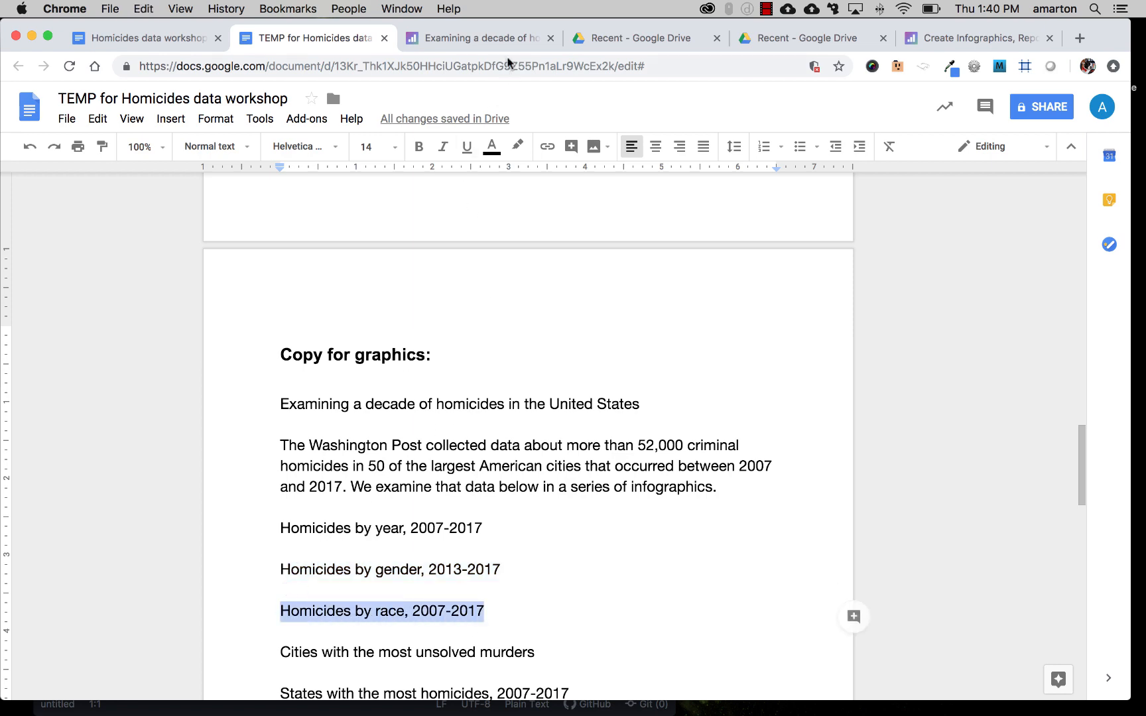
pyautogui.click(507, 38)
pyautogui.click(502, 323)
pyautogui.click(502, 321)
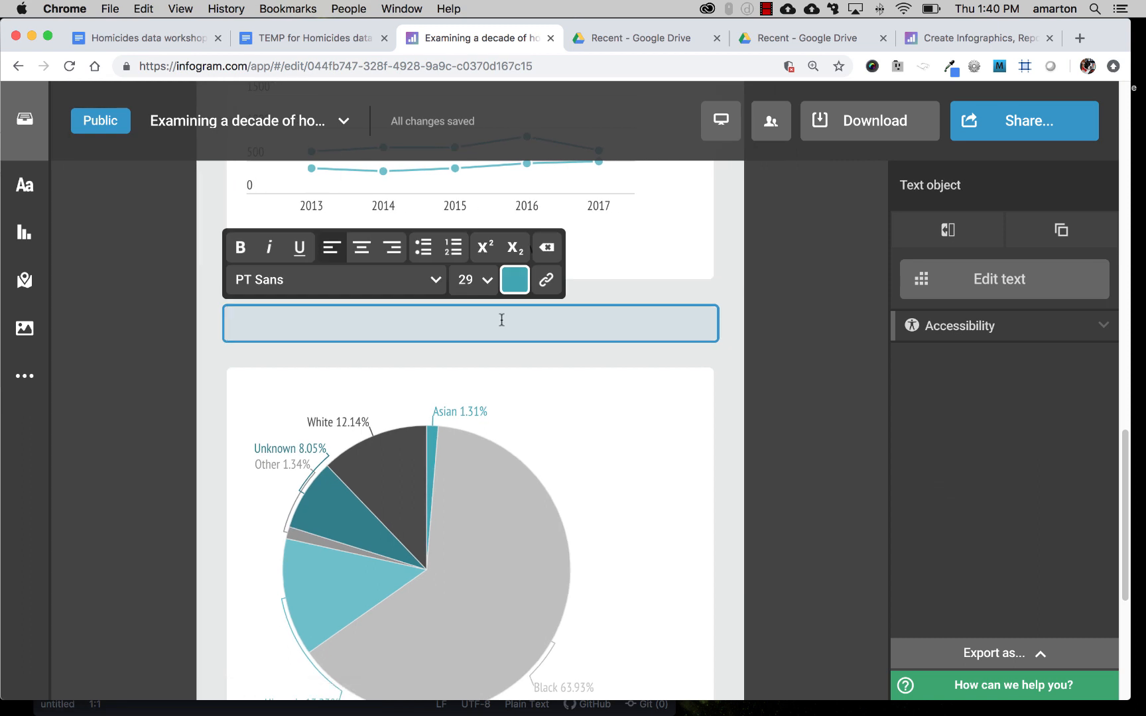
pyautogui.press('super+v')
# Make the whole "Homicides by race, 2007-2017" subtitle bold and finish editing it.
pyautogui.moveTo(486, 325); pyautogui.dragTo(216, 317)
pyautogui.click(240, 249)
pyautogui.click(795, 356)
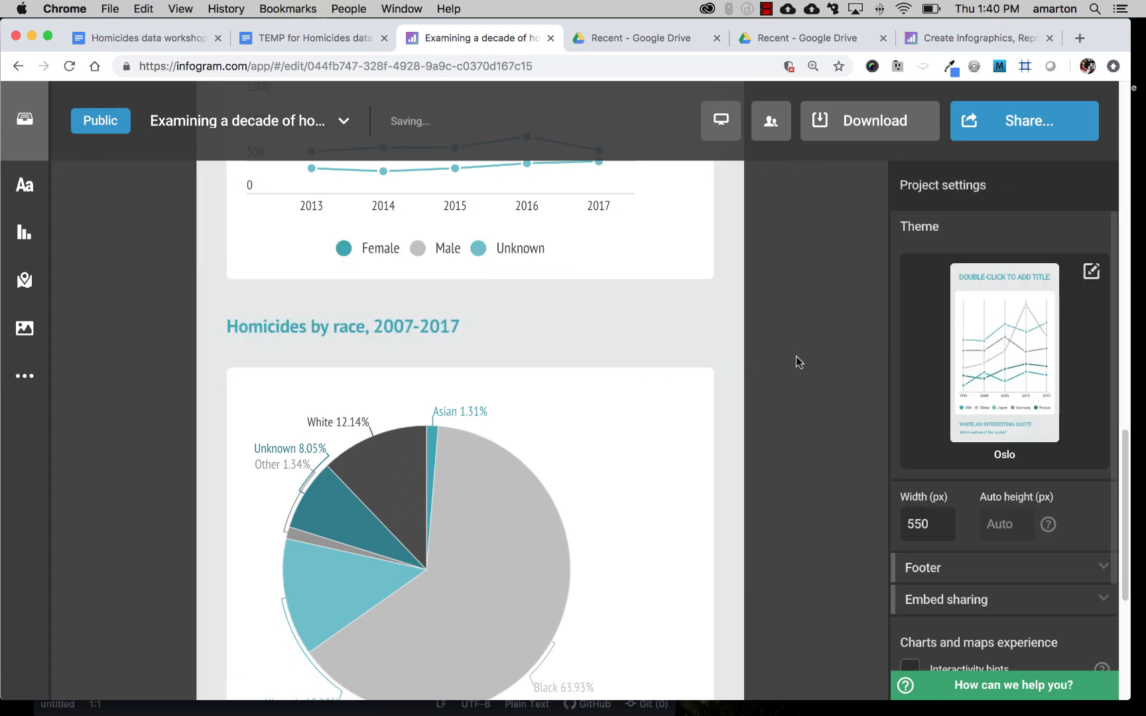
# Review the infographic's year, gender and race charts together with their subtitles.
pyautogui.scroll(-5, 796, 343)
pyautogui.scroll(11, 795, 343)
pyautogui.scroll(8, 794, 343)
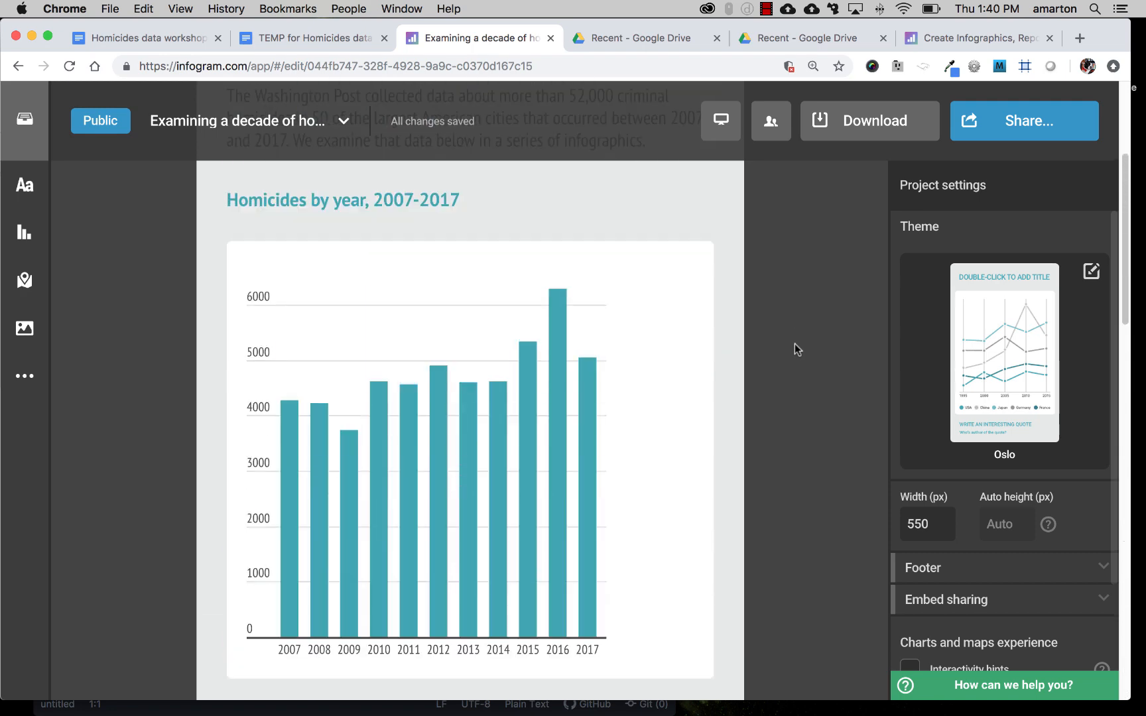
pyautogui.scroll(-3, 794, 344)
pyautogui.scroll(-2, 793, 344)
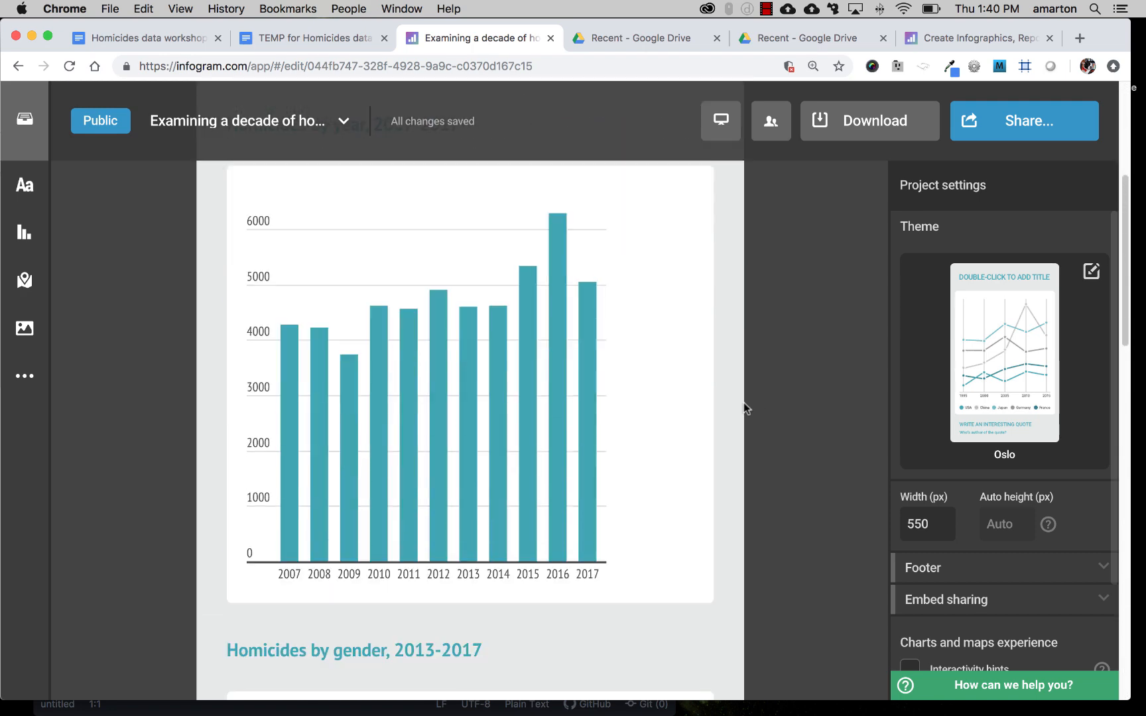
pyautogui.scroll(-8, 721, 380)
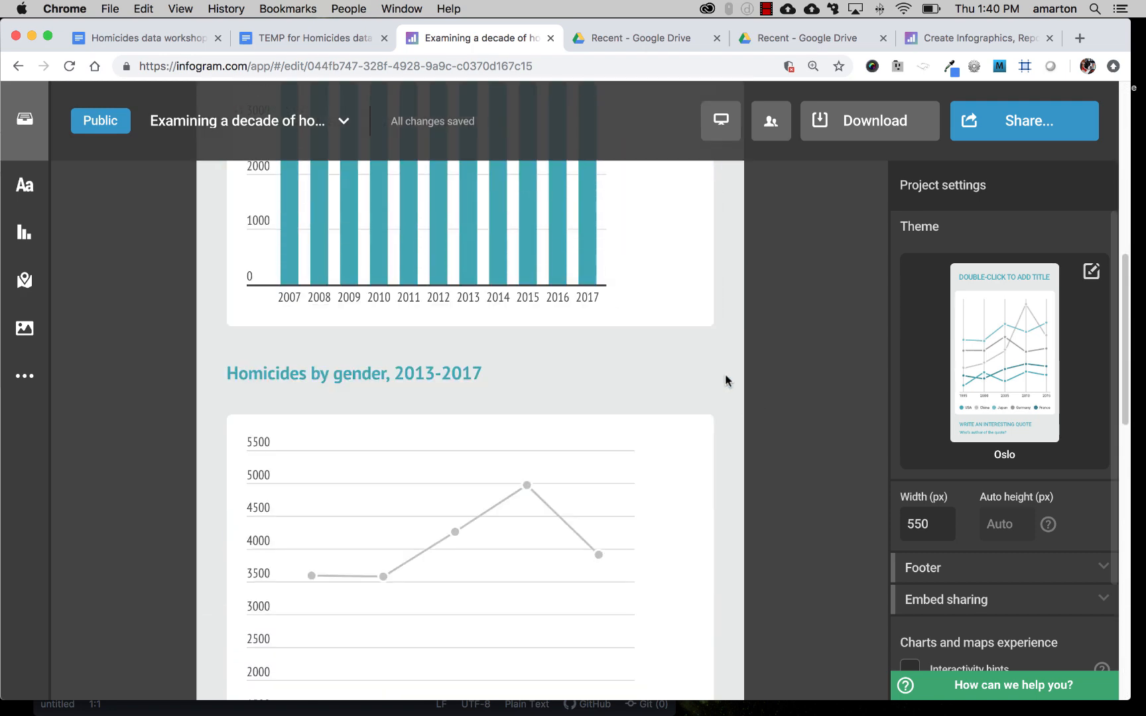
pyautogui.scroll(2, 658, 435)
pyautogui.scroll(-8, 746, 401)
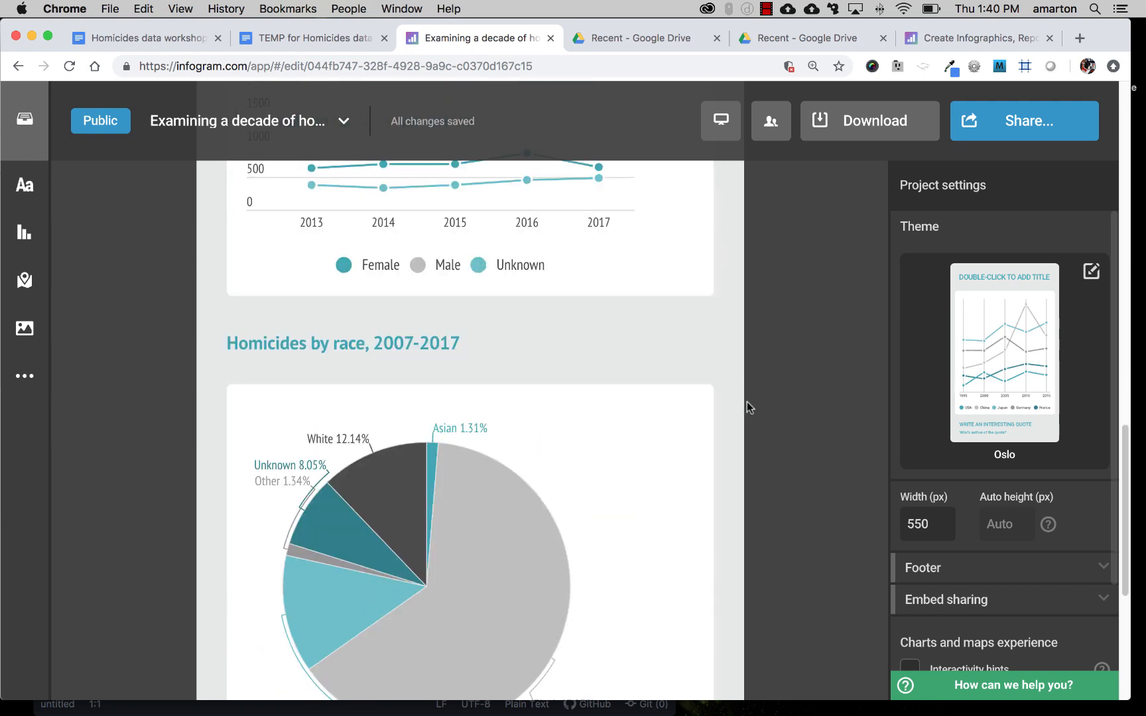
pyautogui.scroll(-1, 826, 415)
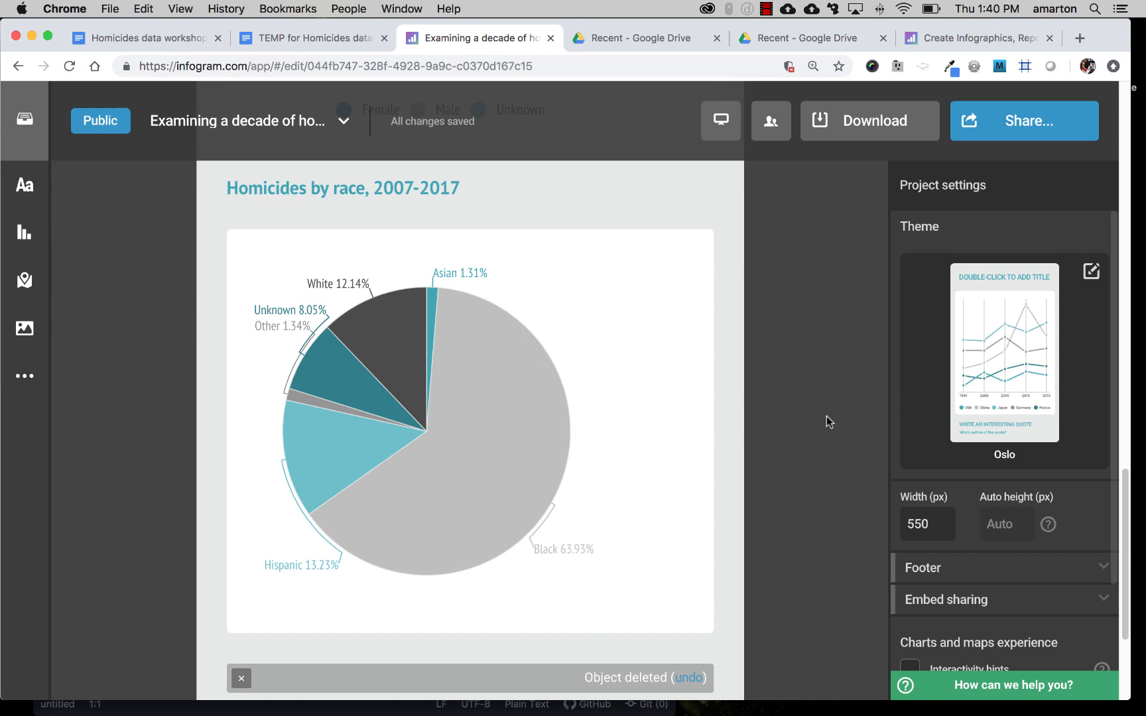
# Insert a bar chart at the end of the infographic and clear the 2020 column from its sample data.
pyautogui.click(24, 232)
pyautogui.scroll(-1, 242, 431)
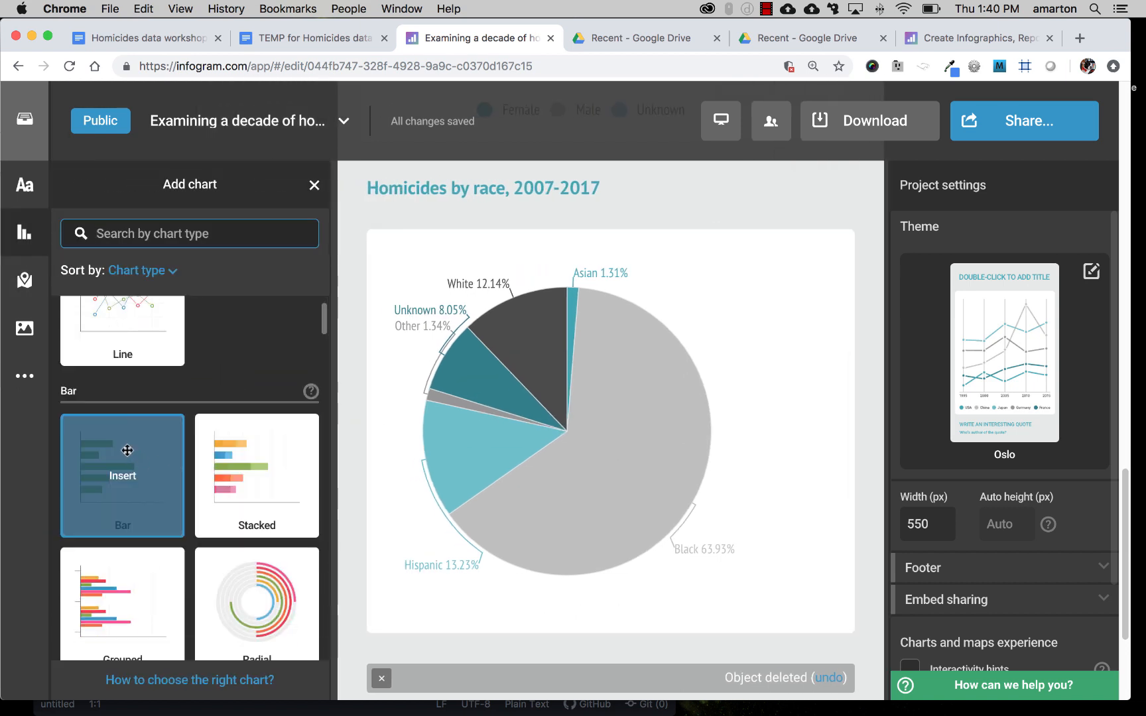
pyautogui.click(125, 448)
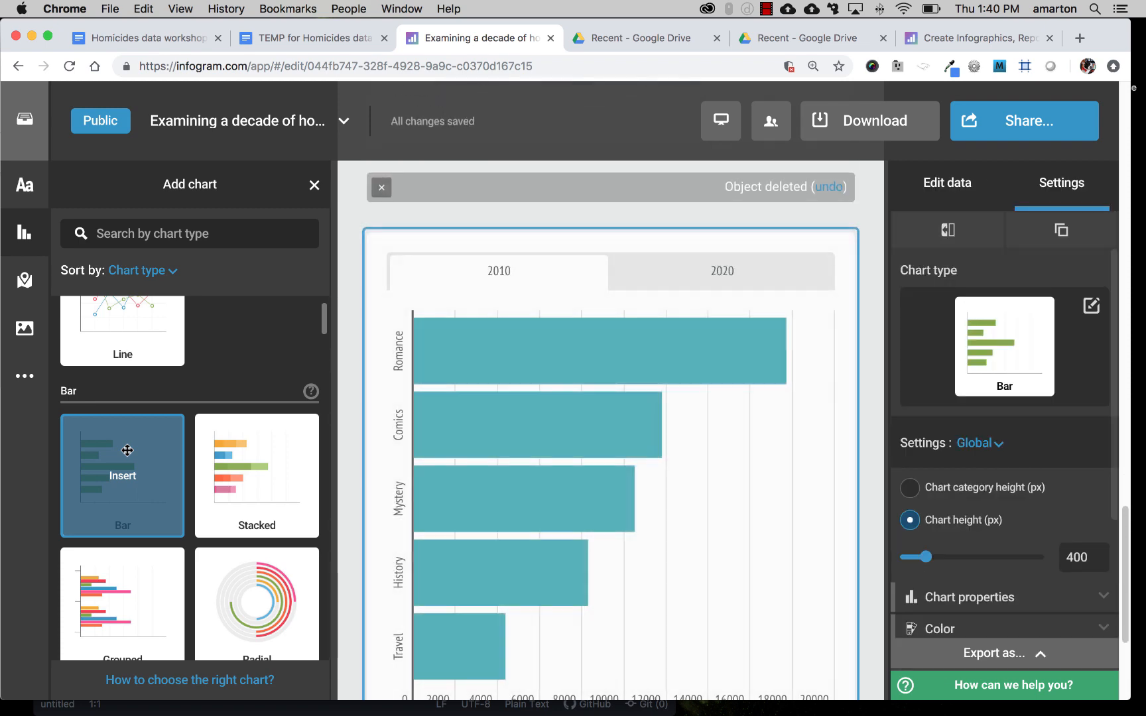
pyautogui.click(952, 189)
pyautogui.moveTo(716, 254); pyautogui.dragTo(719, 358)
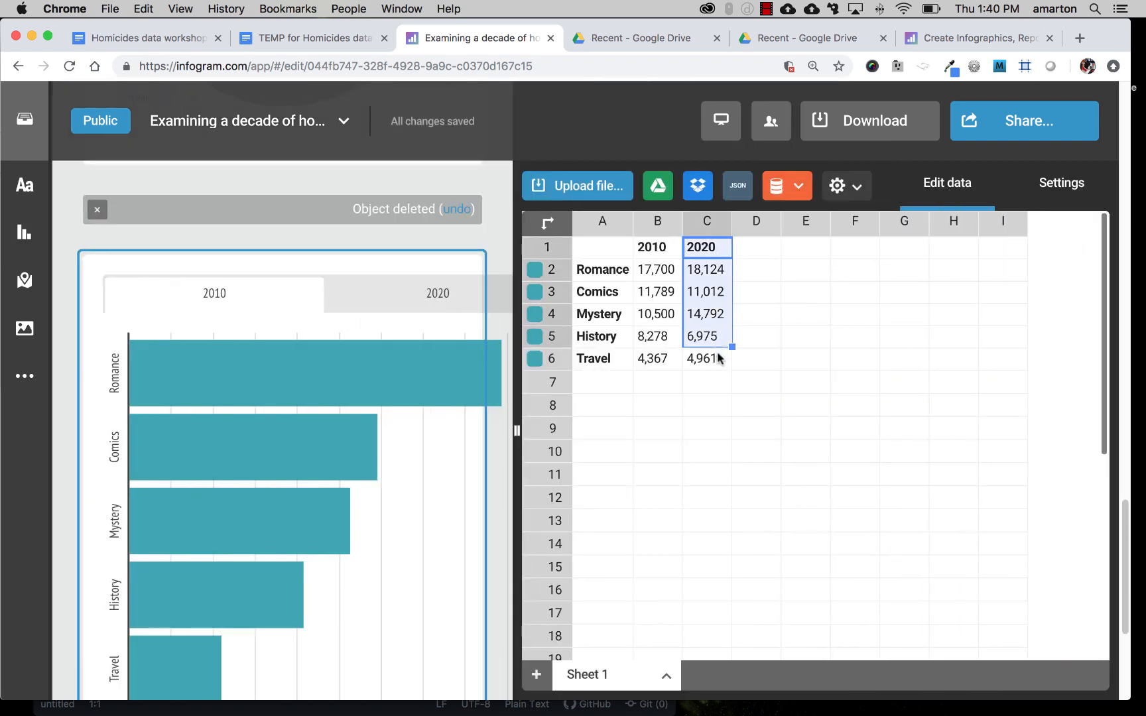
pyautogui.press('Delete')
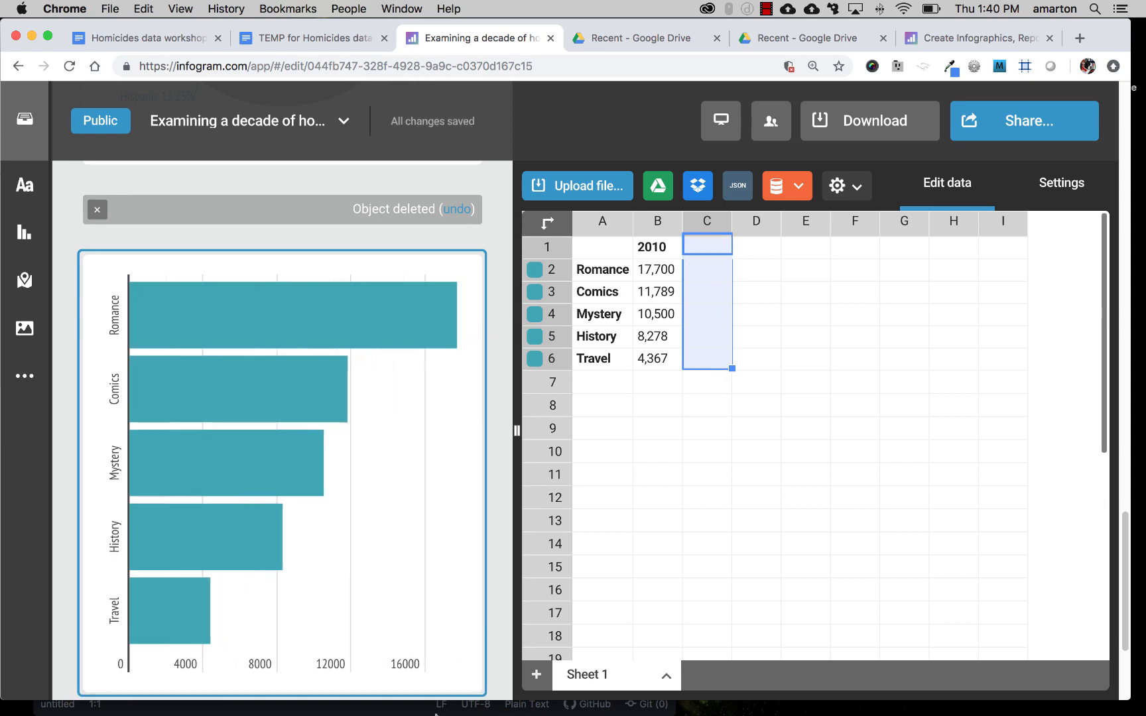
# Switch to the homicide-data-worked workbook in Excel and copy the top five cities with their counts from the cities with unsolved sheet.
pyautogui.moveTo(461, 713)
pyautogui.click(729, 693)
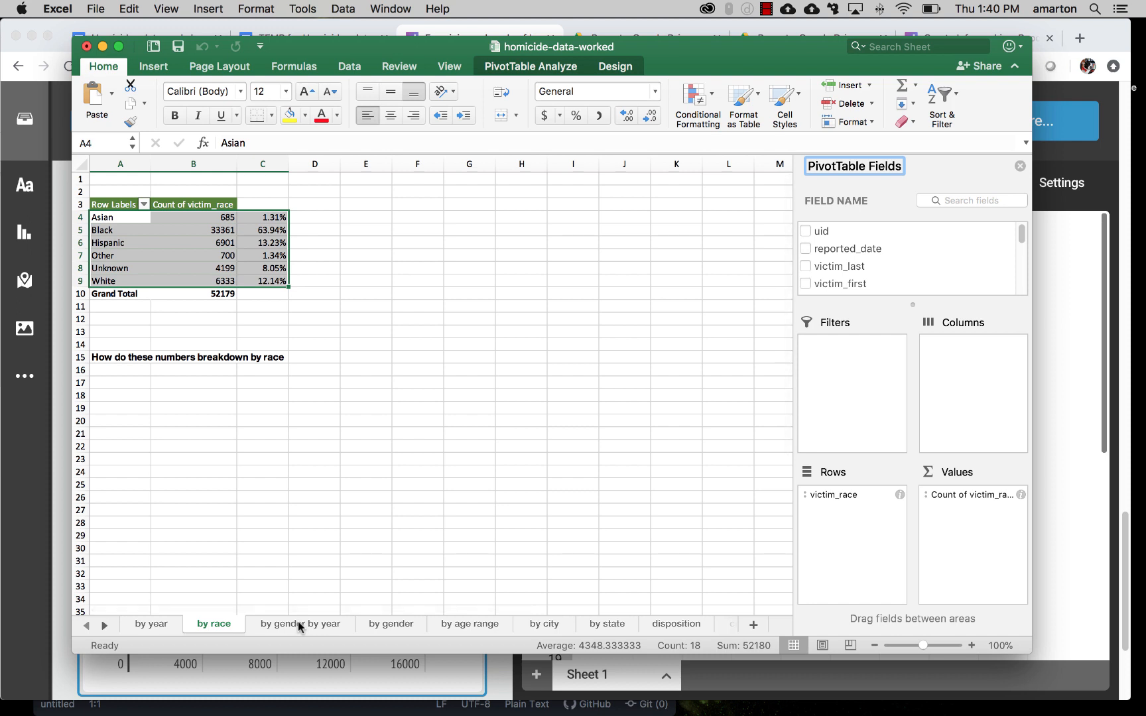
pyautogui.click(541, 625)
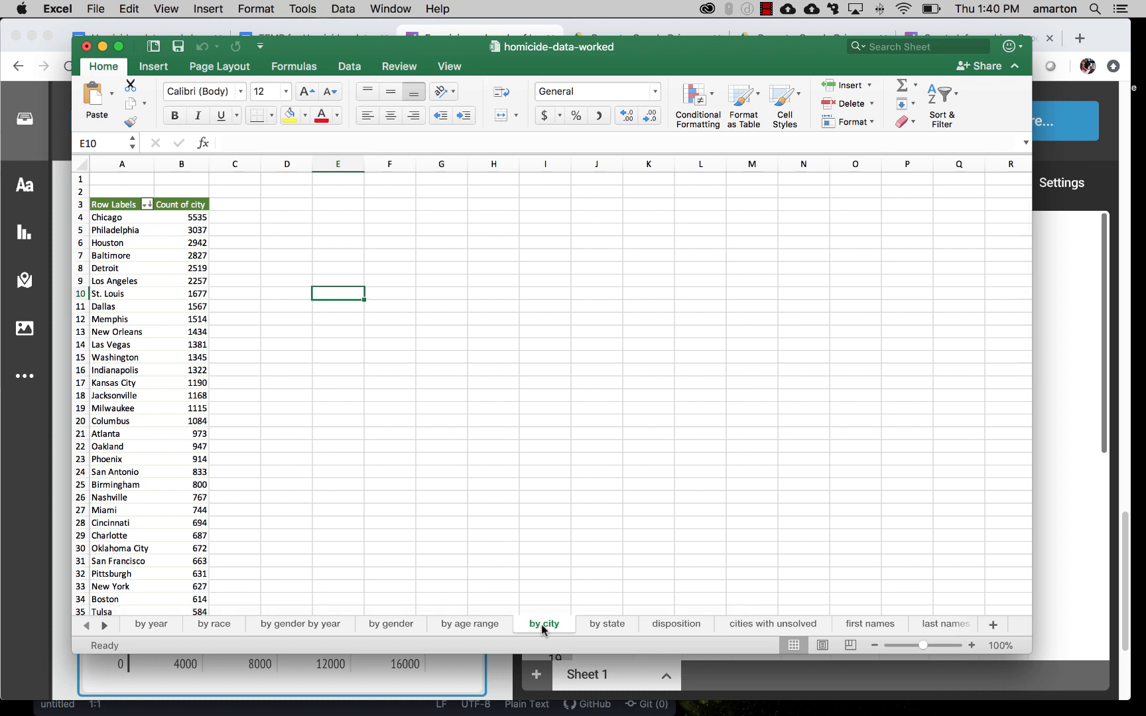
pyautogui.click(758, 625)
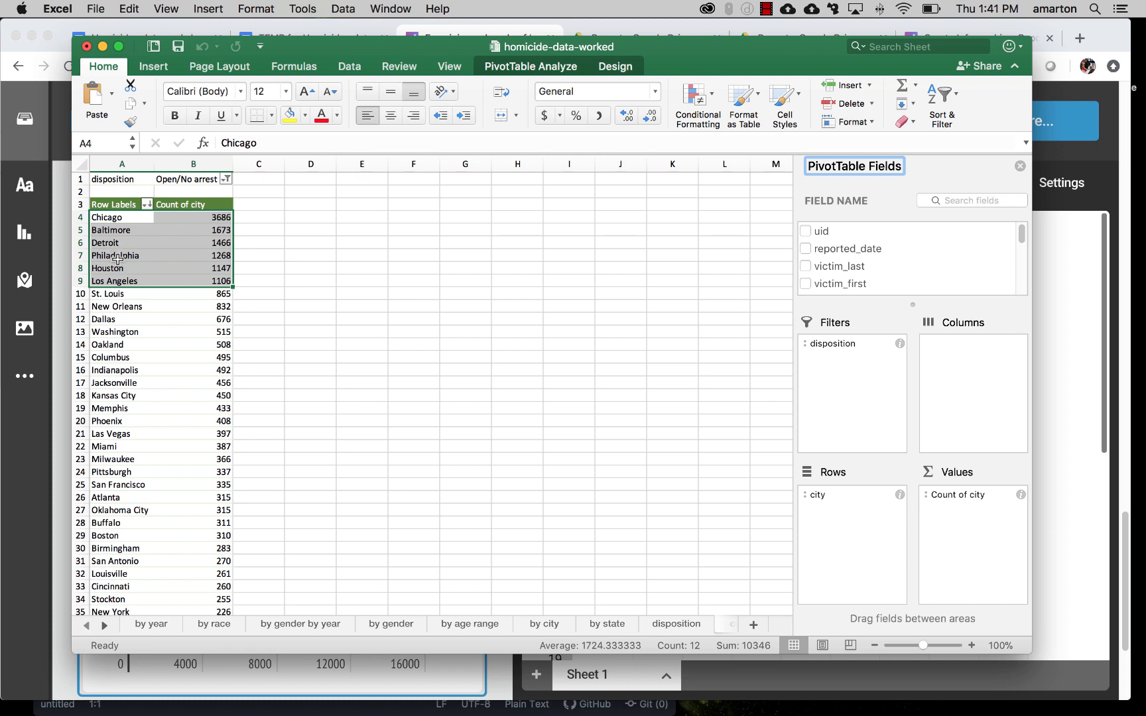
pyautogui.click(116, 219)
pyautogui.moveTo(116, 226); pyautogui.dragTo(225, 268)
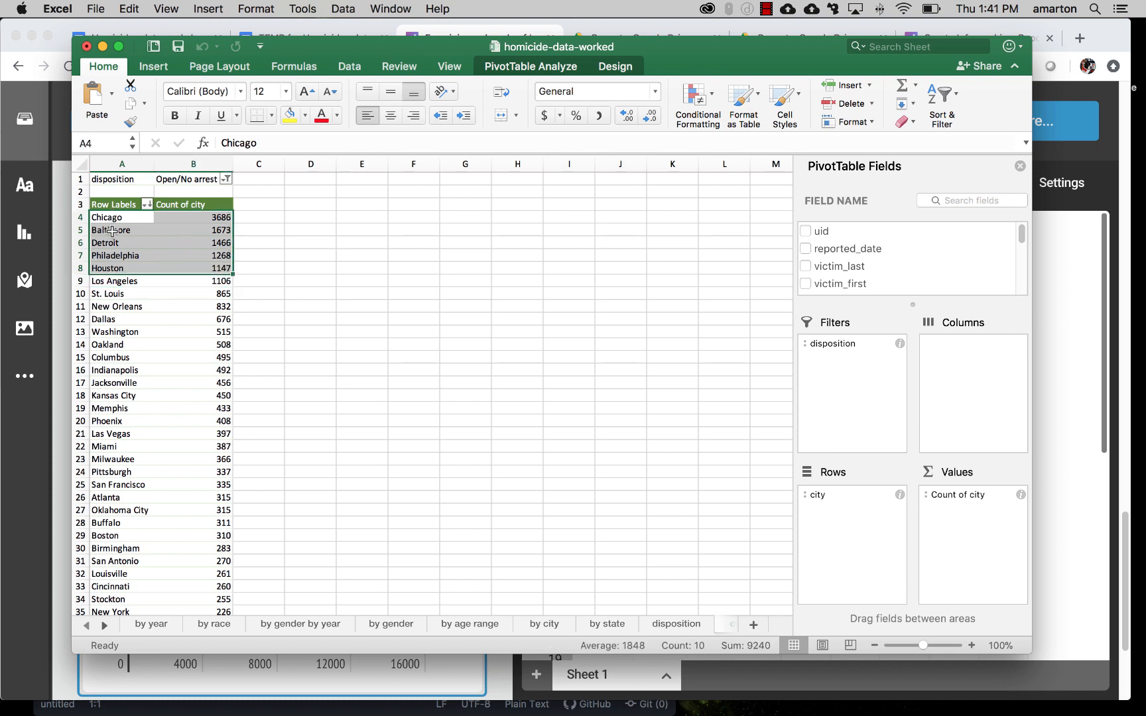
pyautogui.press('super+c')
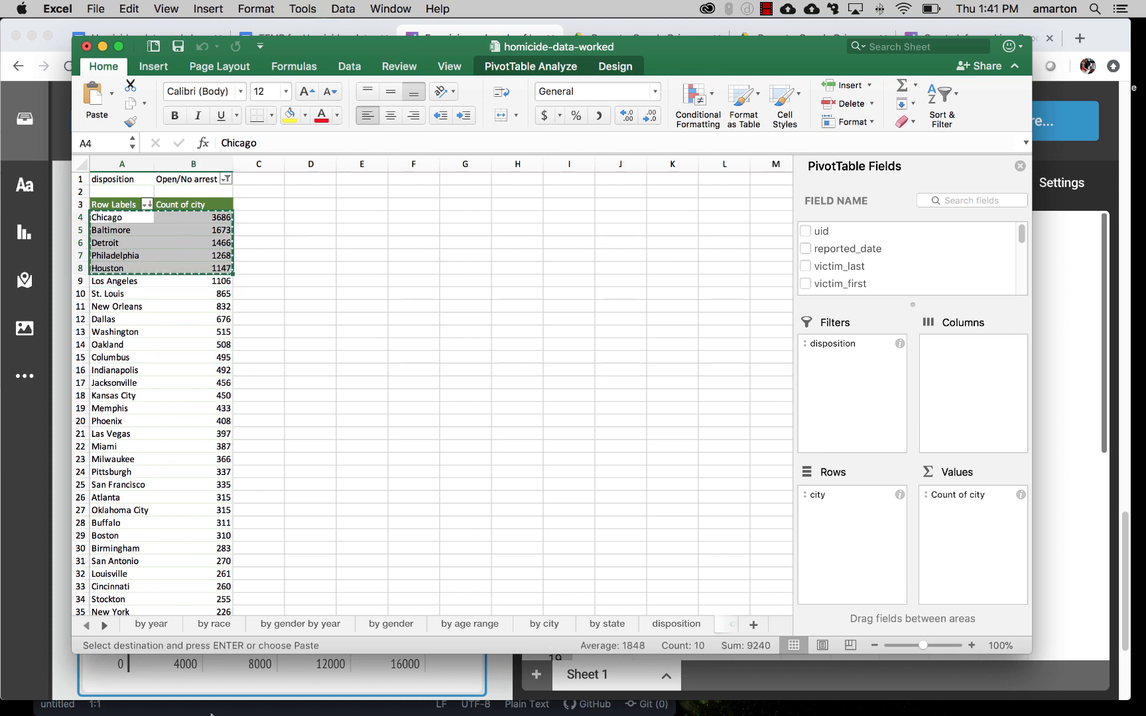
# Replace the Infogram bar chart's sample rows with the copied city data, Chicago through Houston, and clear the 2010 column heading.
pyautogui.click(135, 690)
pyautogui.moveTo(612, 270); pyautogui.dragTo(656, 358)
pyautogui.press('super+v')
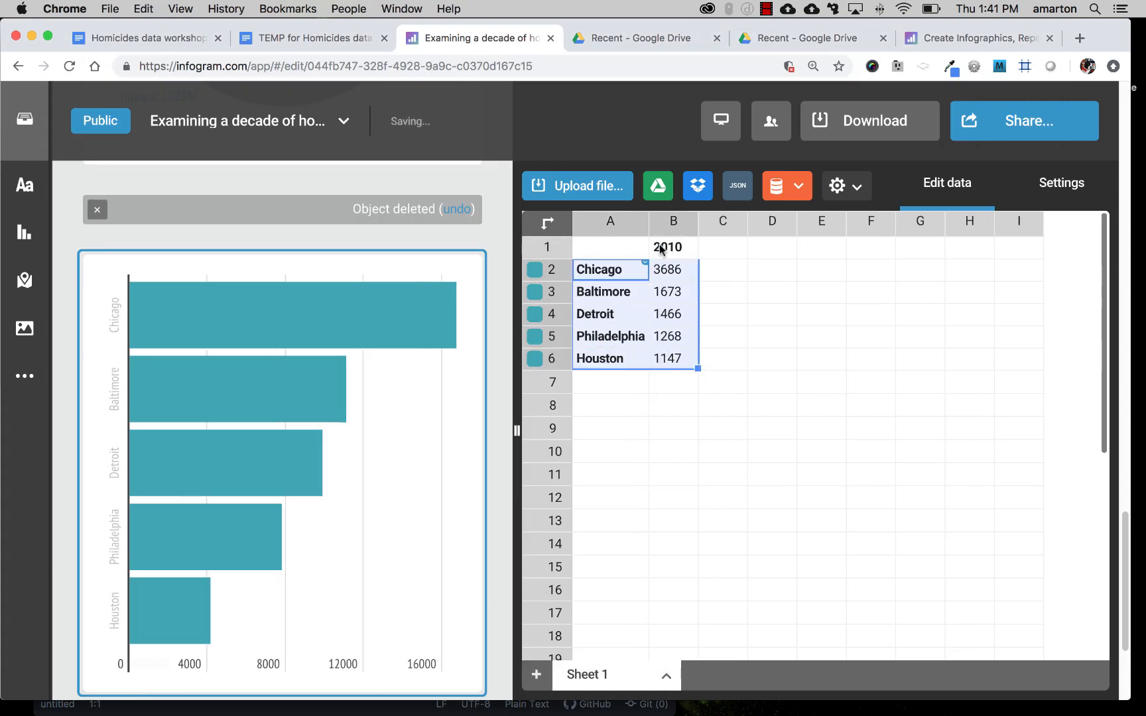
pyautogui.click(662, 248)
pyautogui.press('BackSpace')
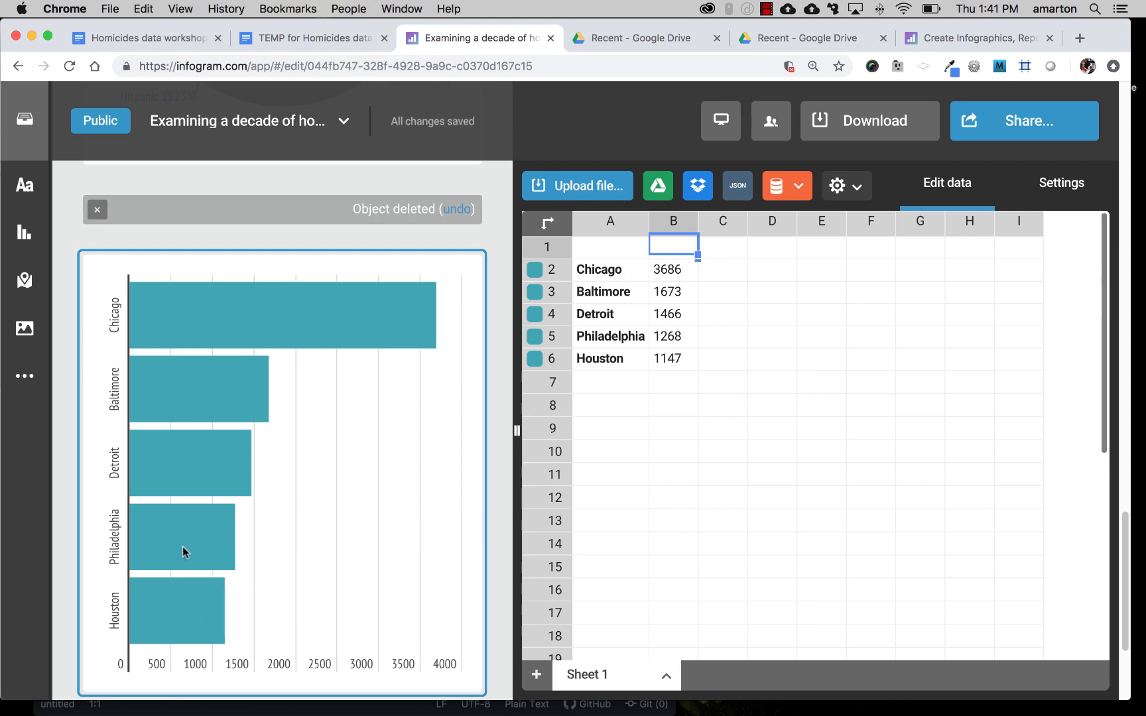
pyautogui.moveTo(186, 407)
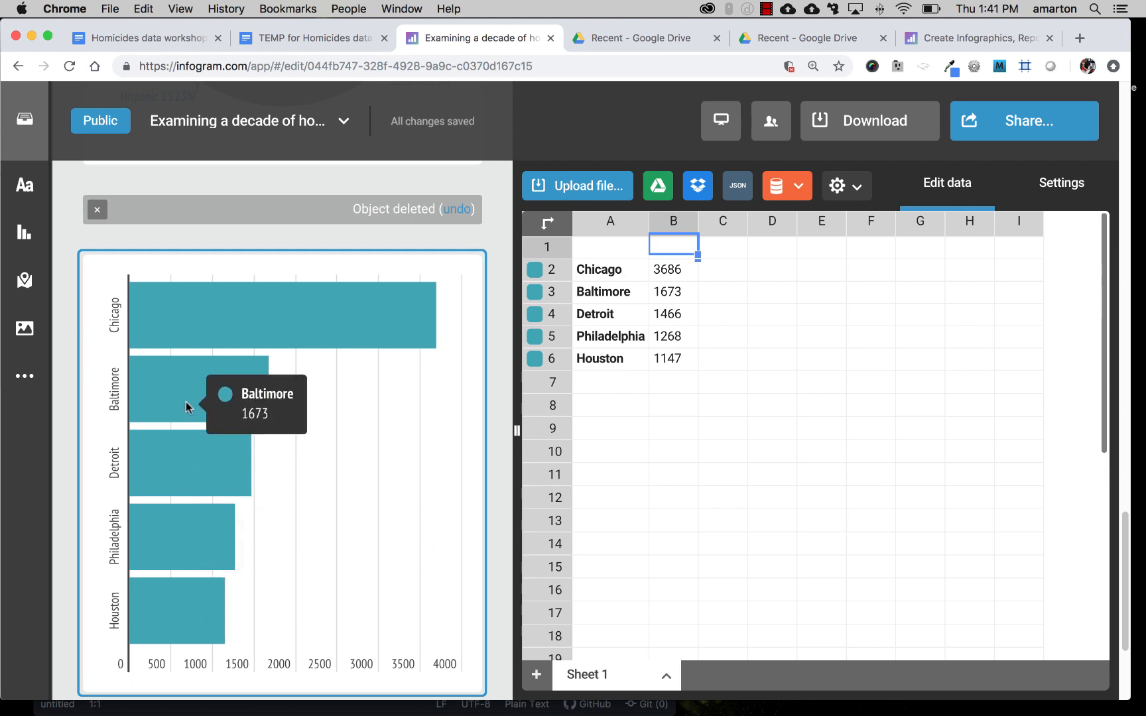
# Insert two subtitle placeholders at the end of the infographic and move one of them above the city bar chart.
pyautogui.click(1079, 184)
pyautogui.click(25, 185)
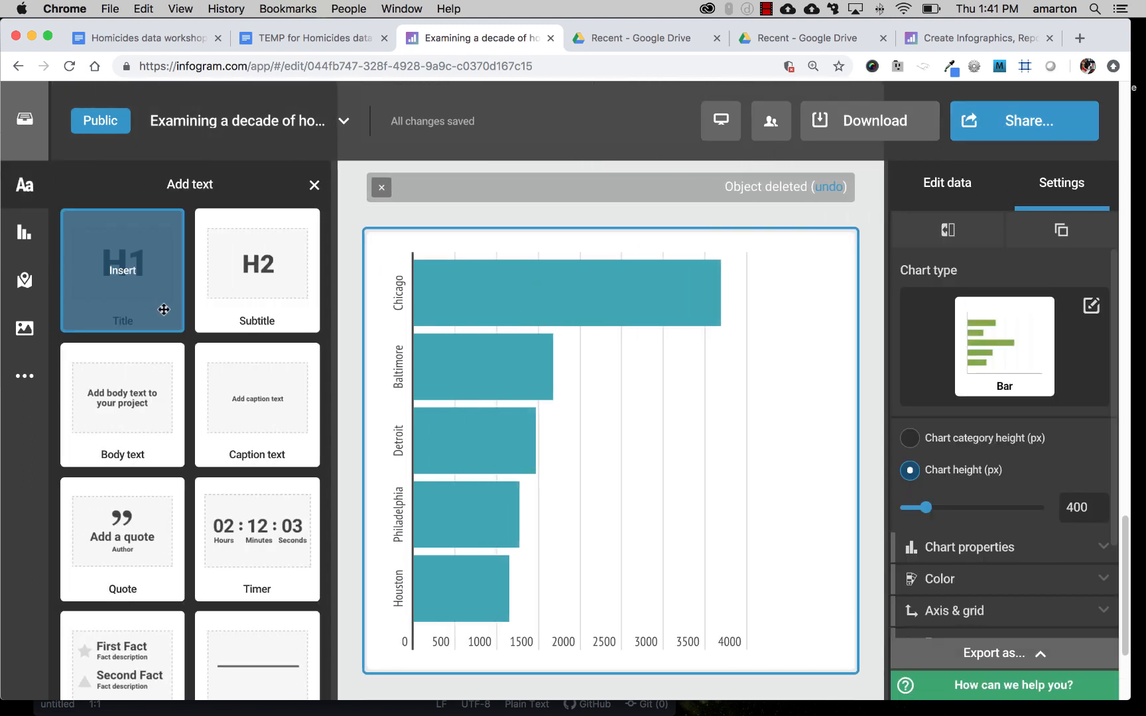
pyautogui.doubleClick(229, 299)
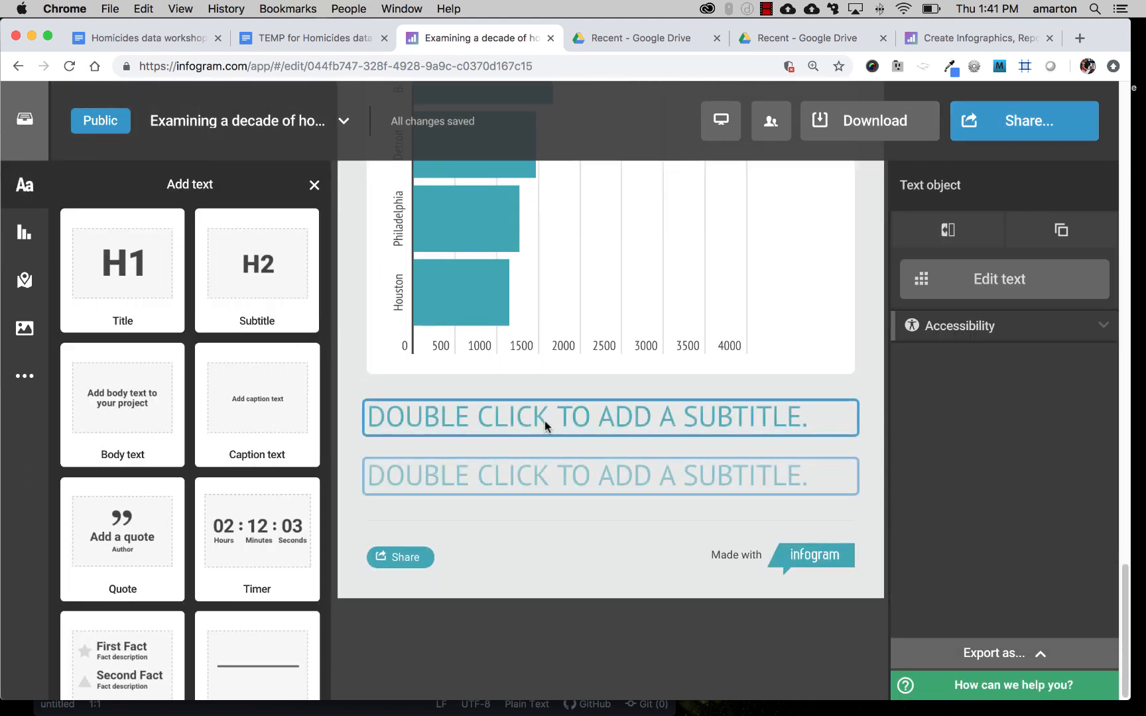
pyautogui.press('Delete')
pyautogui.scroll(10, 550, 250)
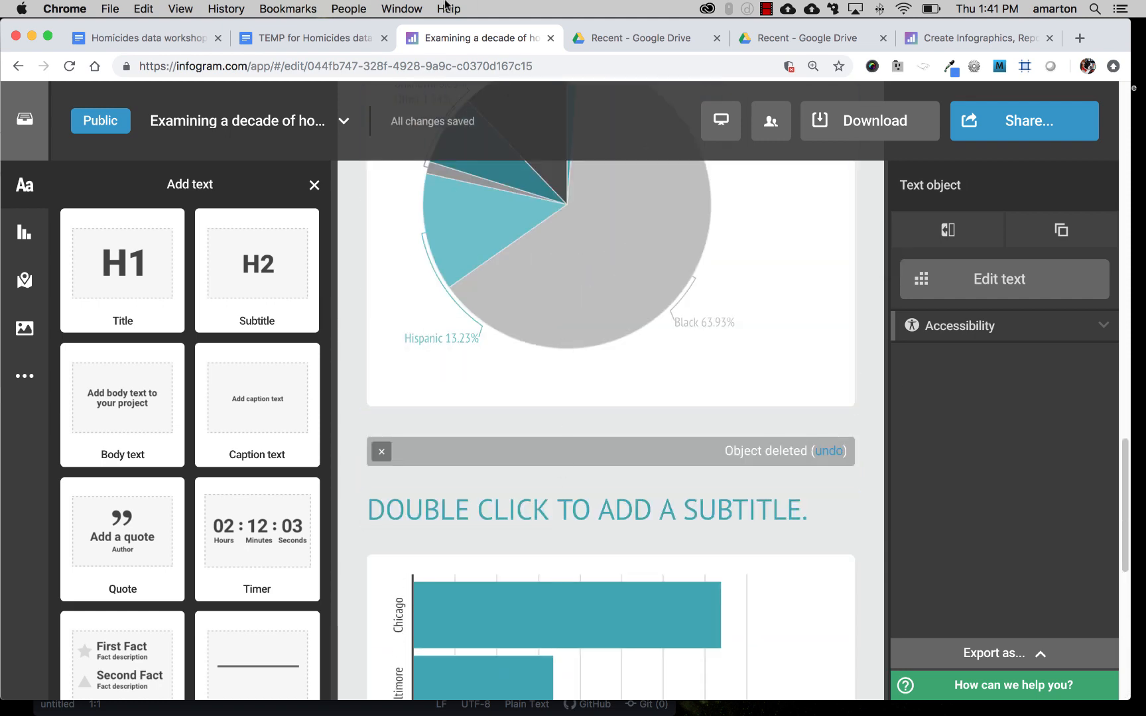
# Copy "Cities with the most unsolved murders" from the TEMP for Homicides data workshop document into the subtitle above the city bar chart.
pyautogui.click(333, 36)
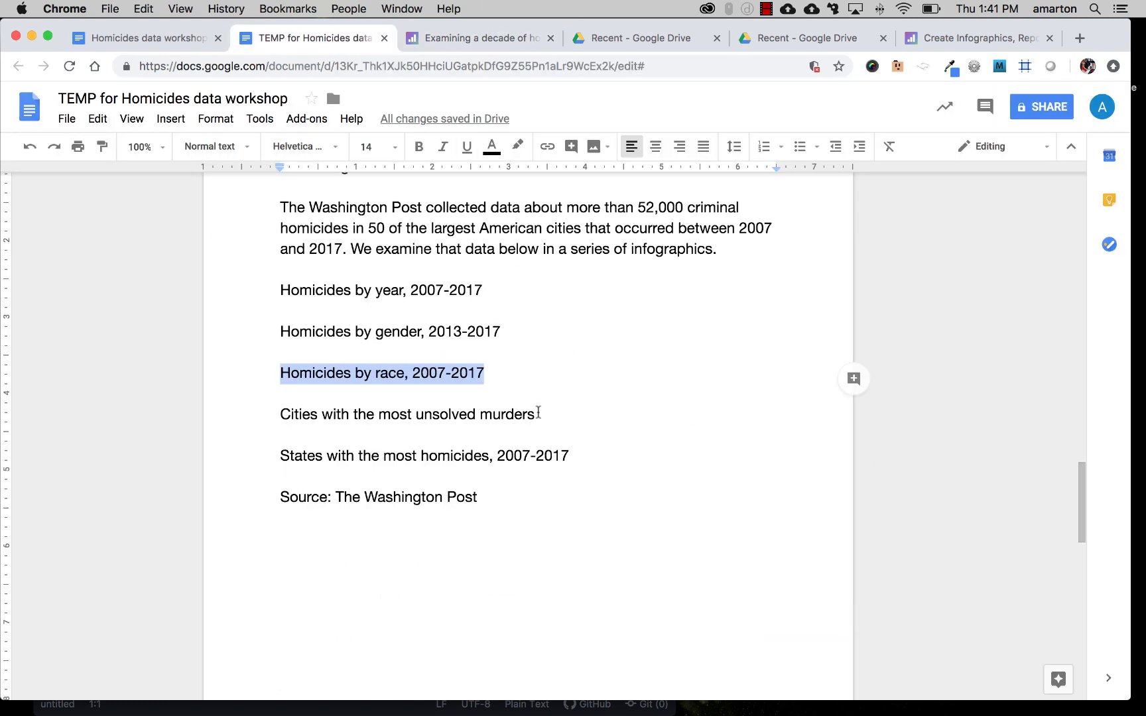
pyautogui.moveTo(538, 412); pyautogui.dragTo(290, 416)
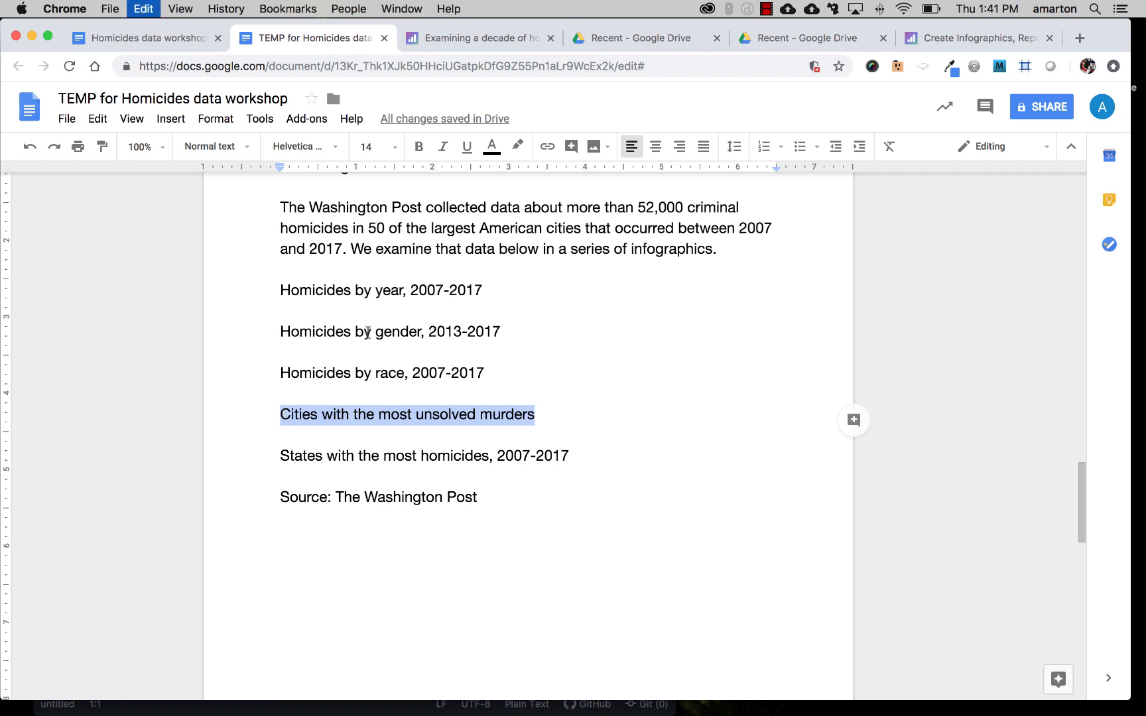
pyautogui.click(473, 40)
pyautogui.doubleClick(573, 505)
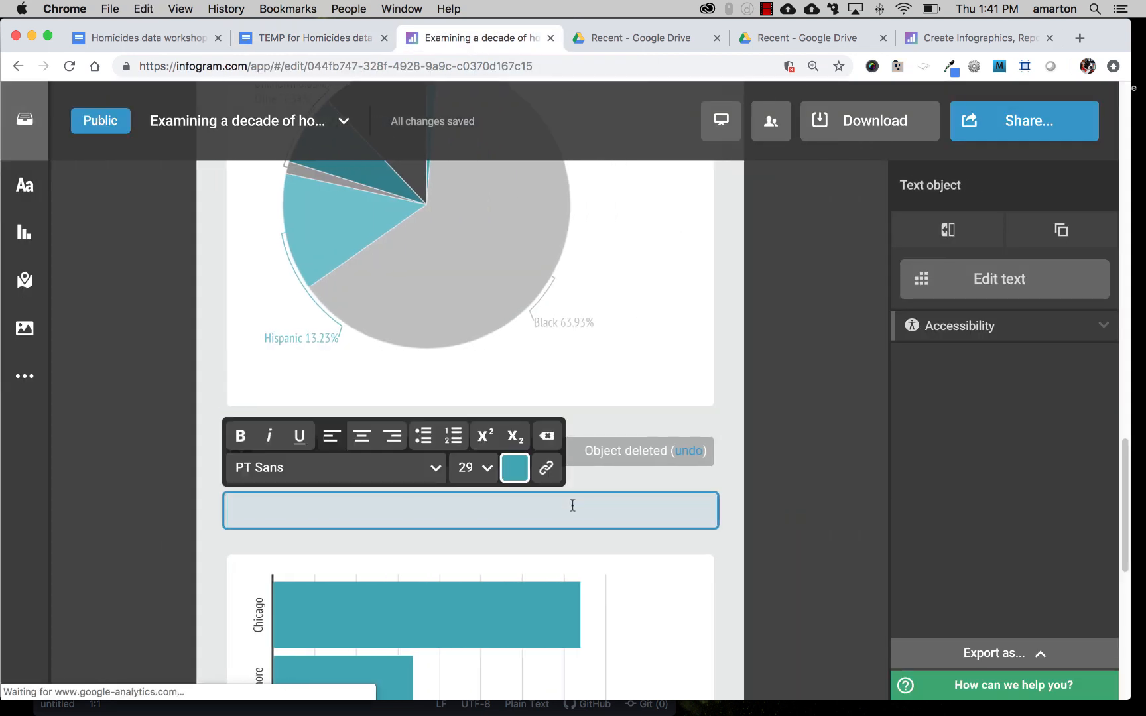
pyautogui.press('super+v')
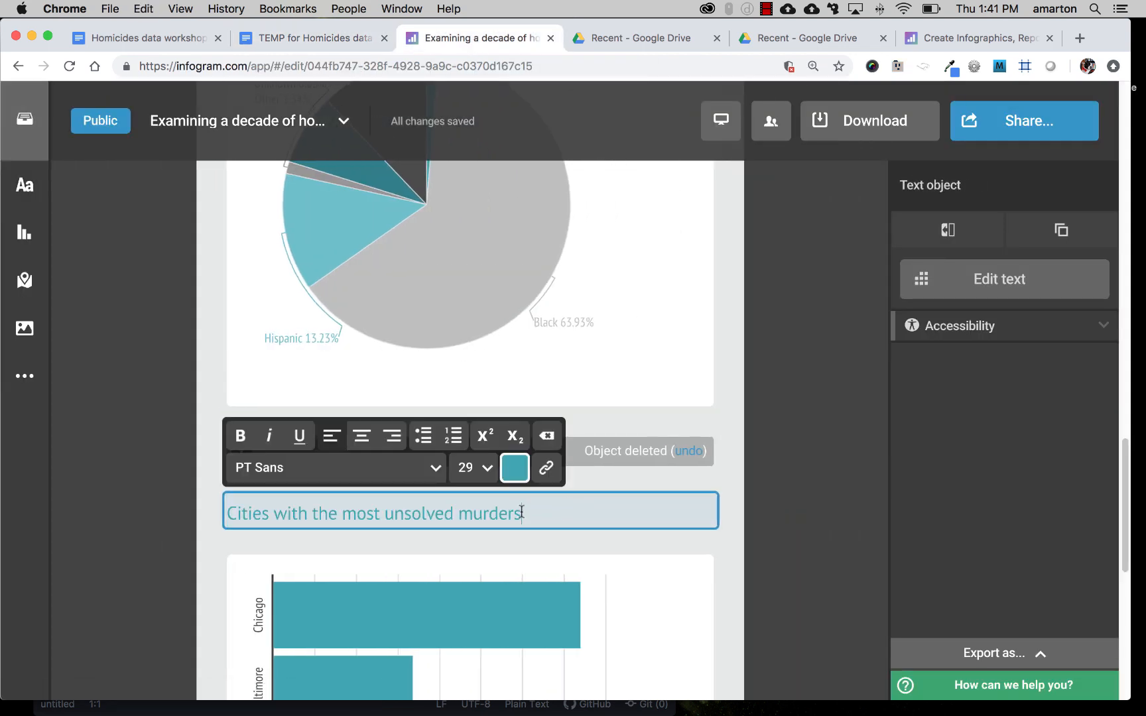
# Make the whole "Cities with the most unsolved murders" subtitle bold and finish editing it.
pyautogui.moveTo(522, 512); pyautogui.dragTo(232, 477)
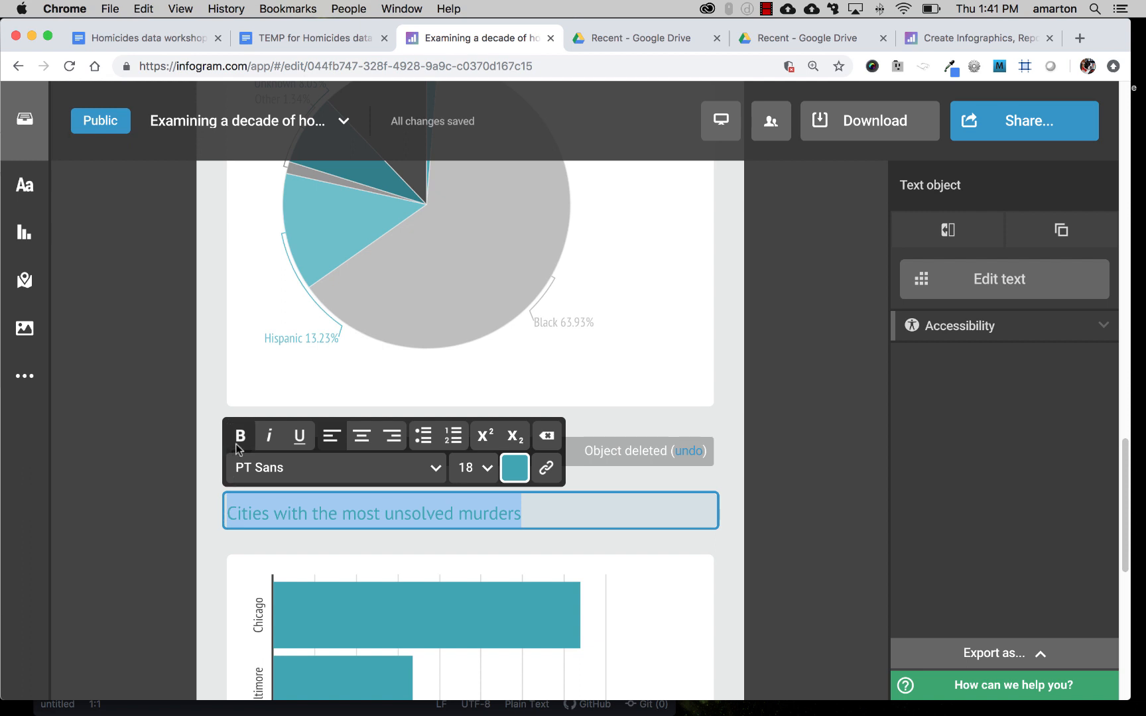
pyautogui.click(235, 445)
pyautogui.click(750, 398)
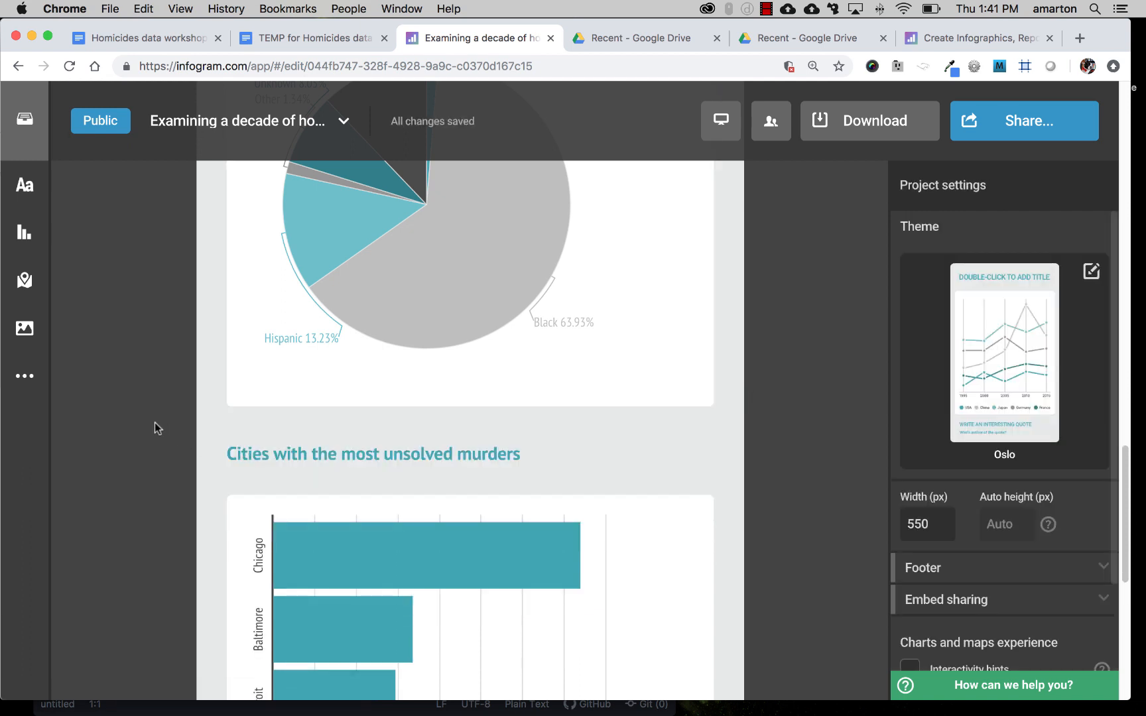
# Insert a United States map at the end of the infographic, below the remaining subtitle placeholder.
pyautogui.scroll(-6, 151, 420)
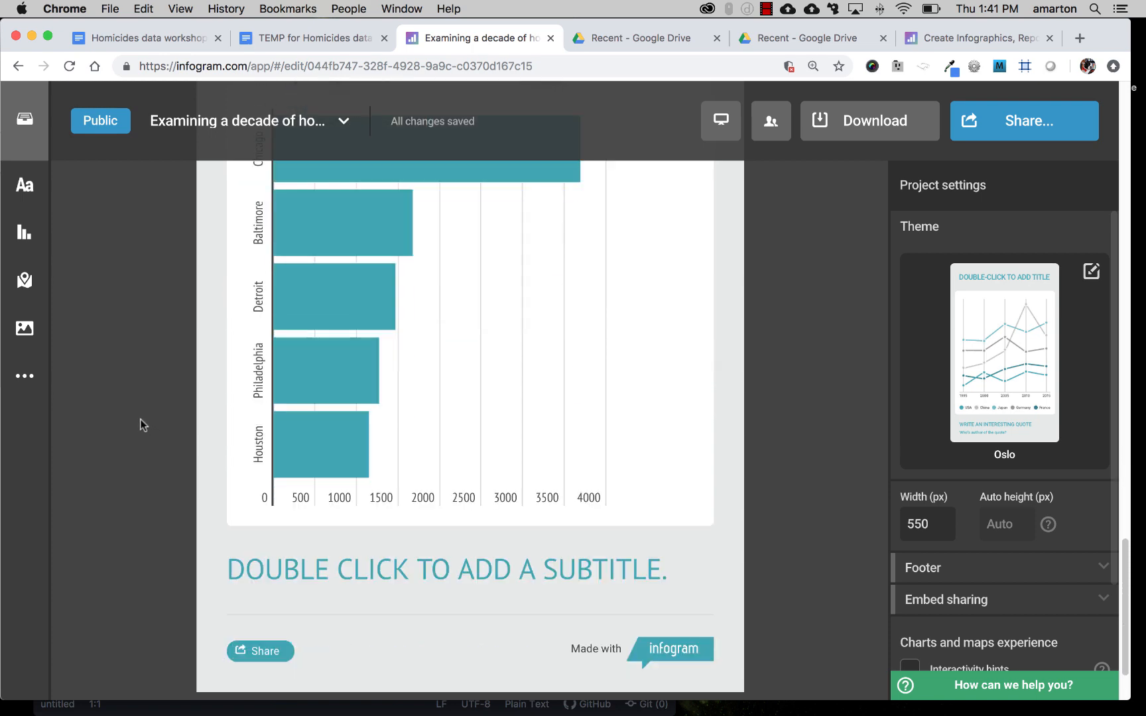
pyautogui.scroll(10, 140, 419)
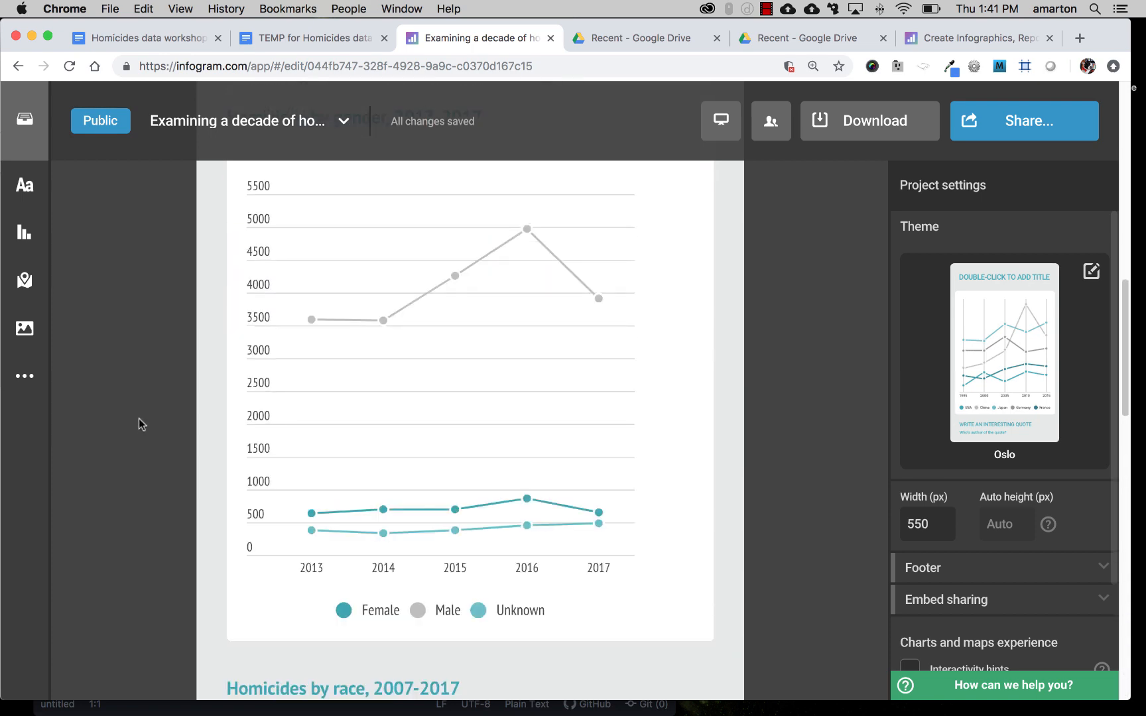
pyautogui.scroll(10, 136, 418)
pyautogui.scroll(-8, 130, 417)
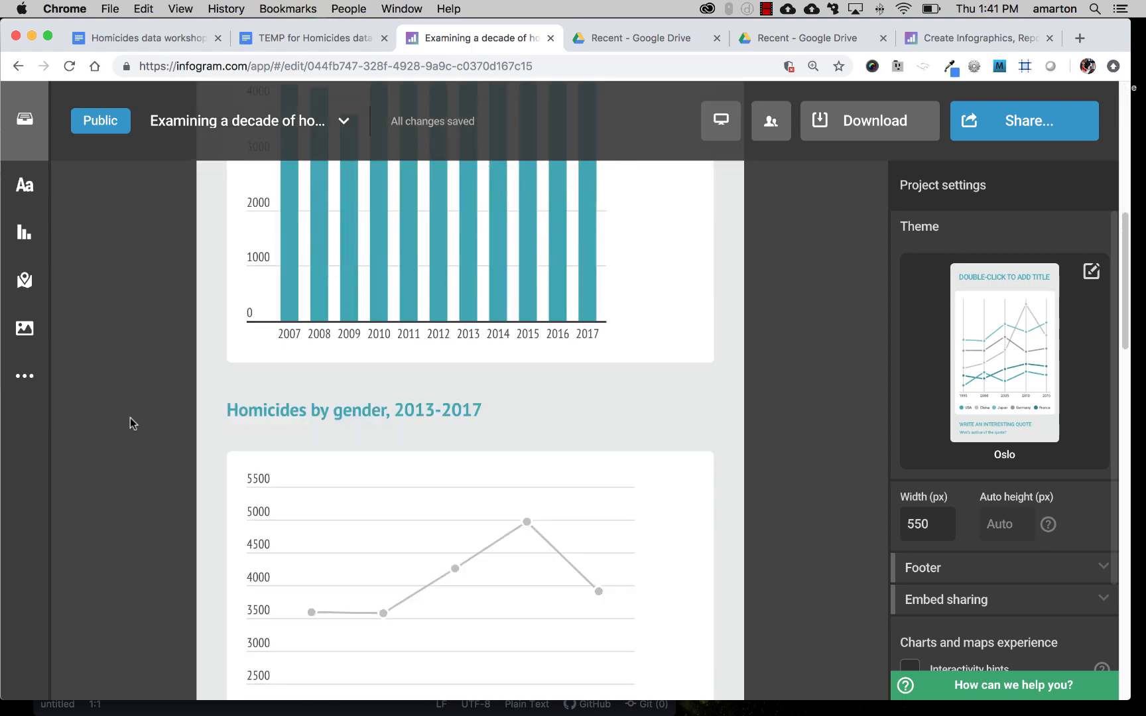
pyautogui.scroll(-10, 130, 417)
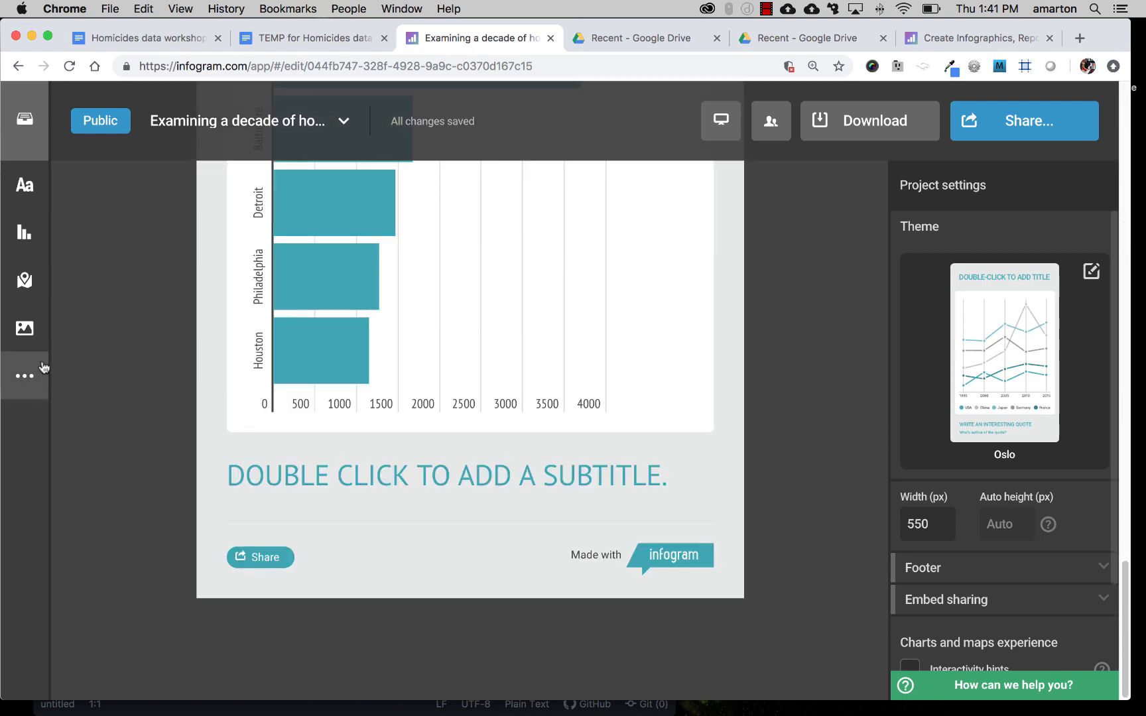
pyautogui.click(26, 281)
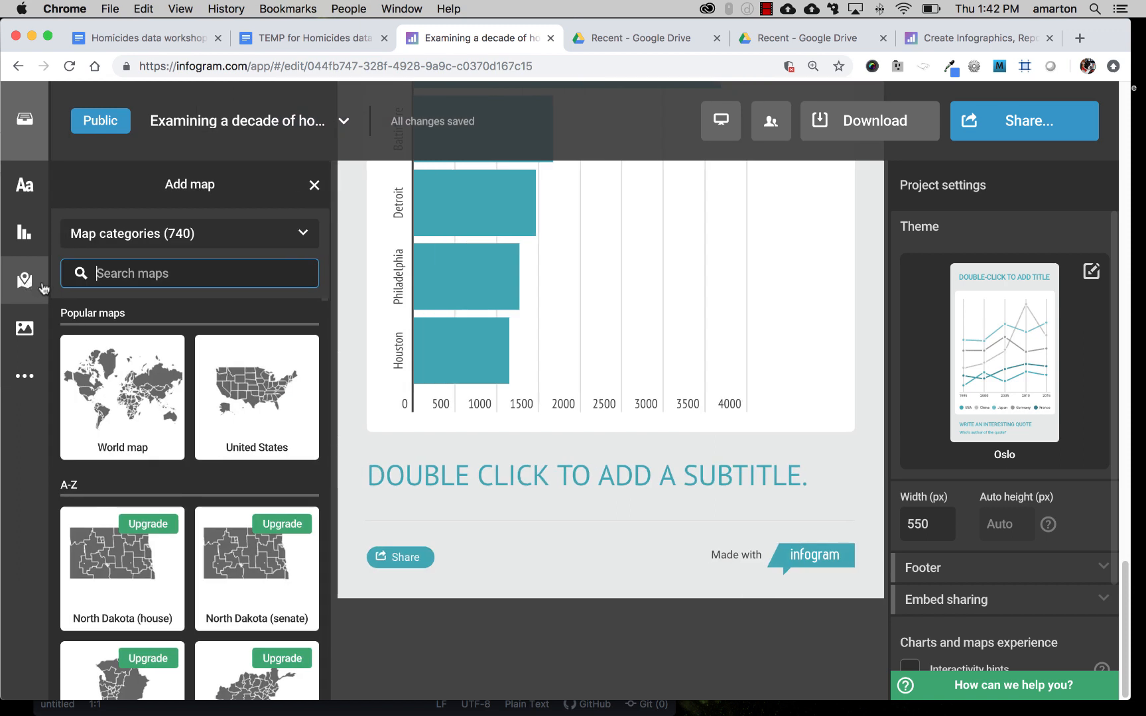
pyautogui.click(268, 397)
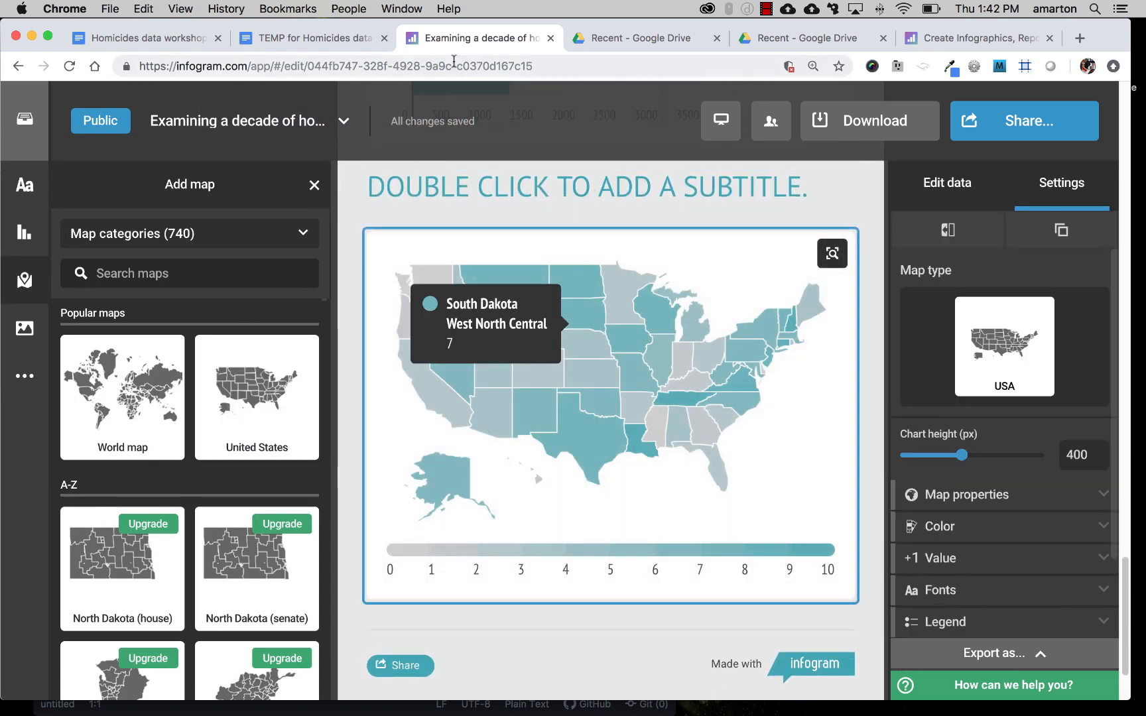
# Copy "States with the most homicides, 2007-2017" from the TEMP document into the subtitle above the map and remove the extra line.
pyautogui.click(319, 40)
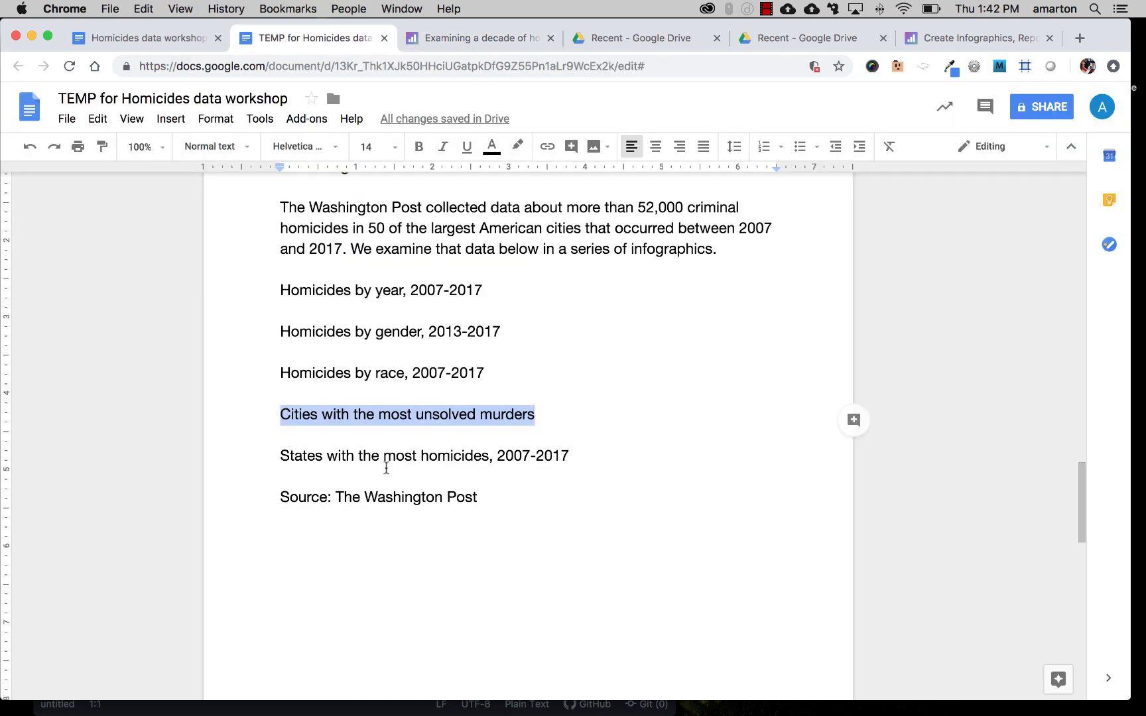
pyautogui.tripleClick(390, 457)
pyautogui.press('super+c')
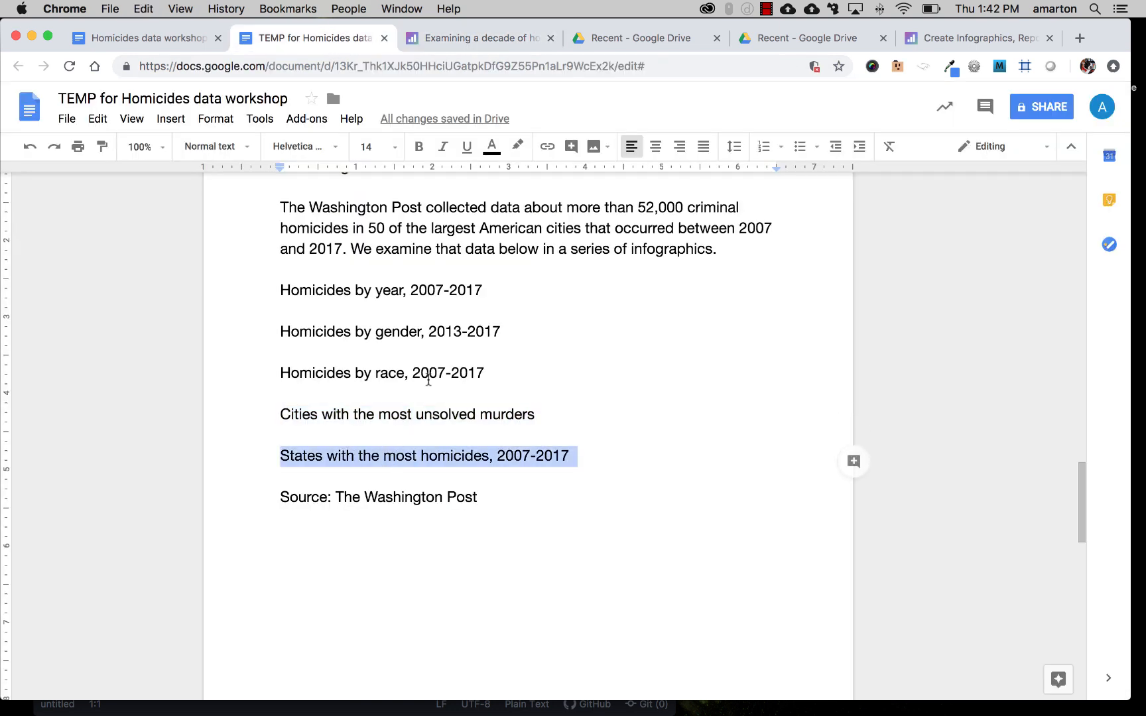
pyautogui.click(473, 40)
pyautogui.click(449, 201)
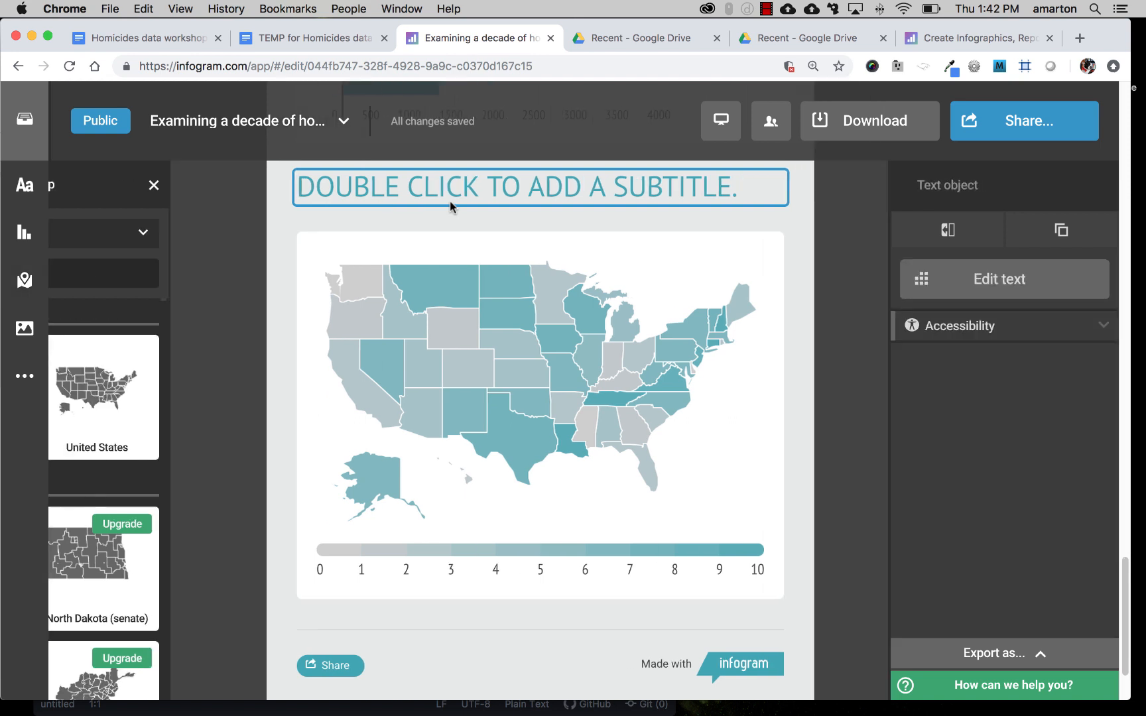
pyautogui.doubleClick(456, 189)
pyautogui.press('super+v')
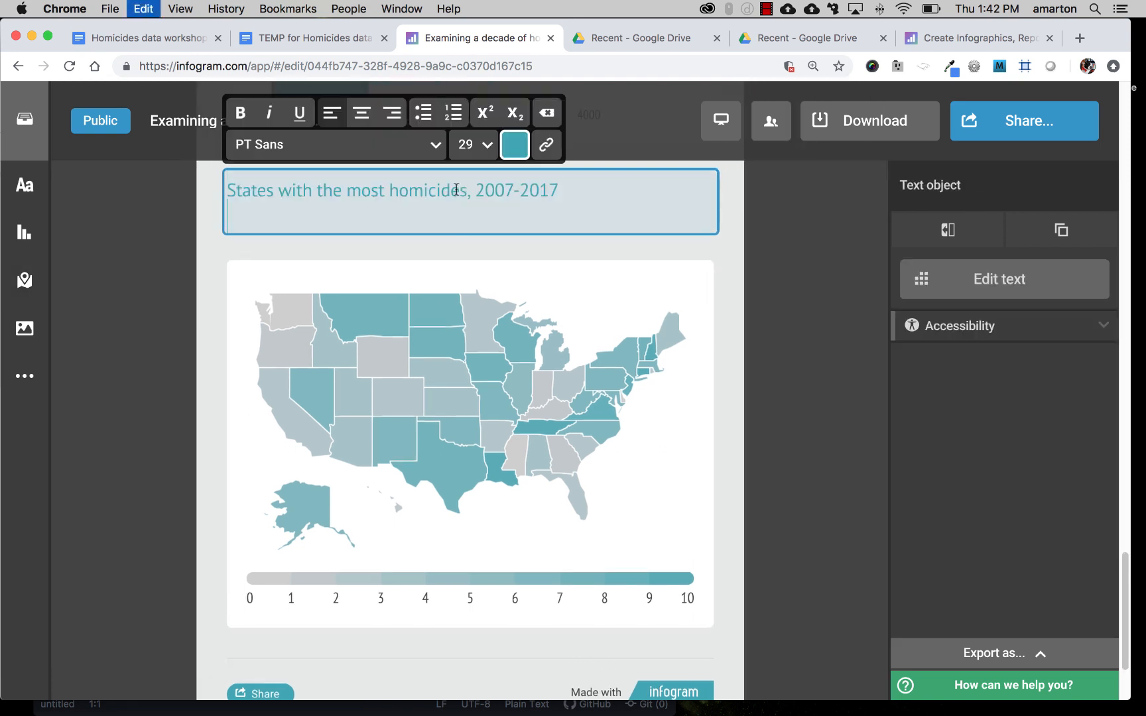
pyautogui.press('BackSpace')
# Make the whole "States with the most homicides, 2007-2017" subtitle bold and finish editing it.
pyautogui.press('super+a')
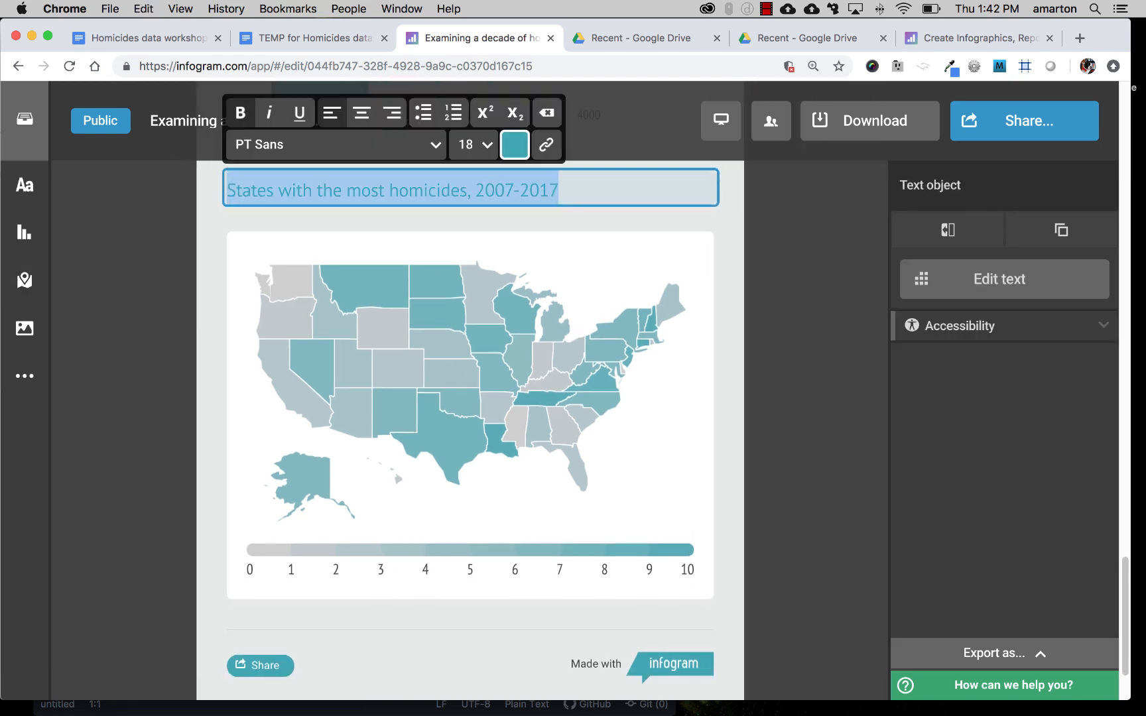
pyautogui.press('super+b')
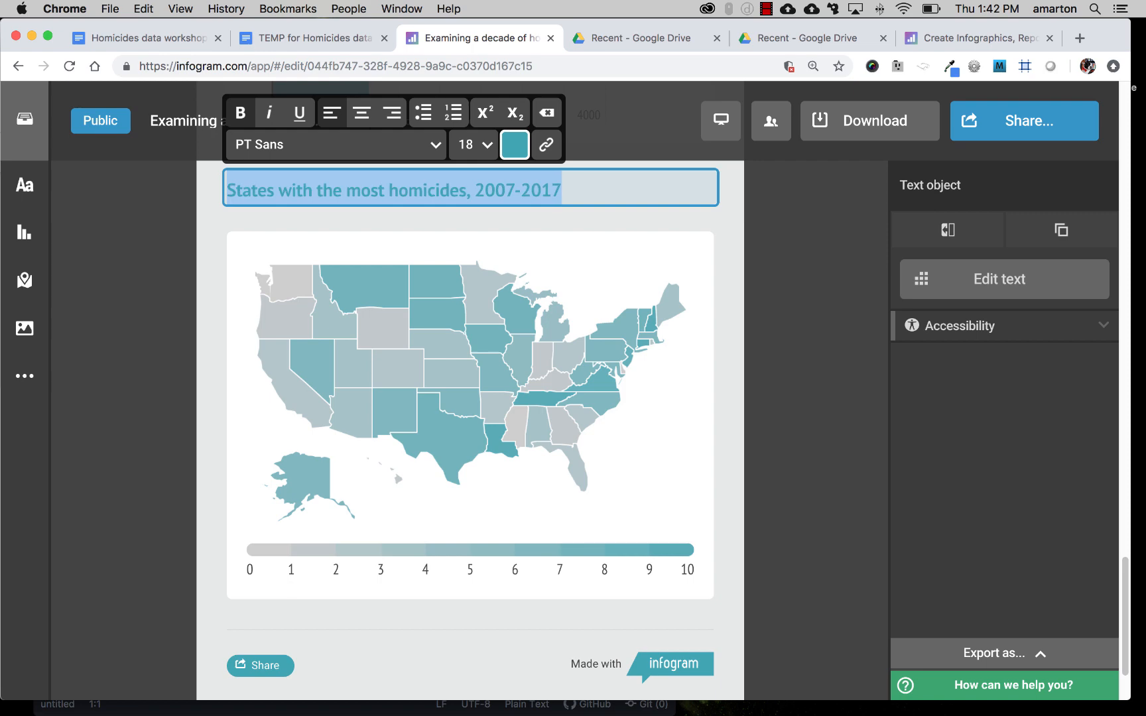
pyautogui.click(780, 287)
pyautogui.scroll(1, 768, 346)
# Open the data table of the United States map and look through its list of states and values.
pyautogui.click(703, 397)
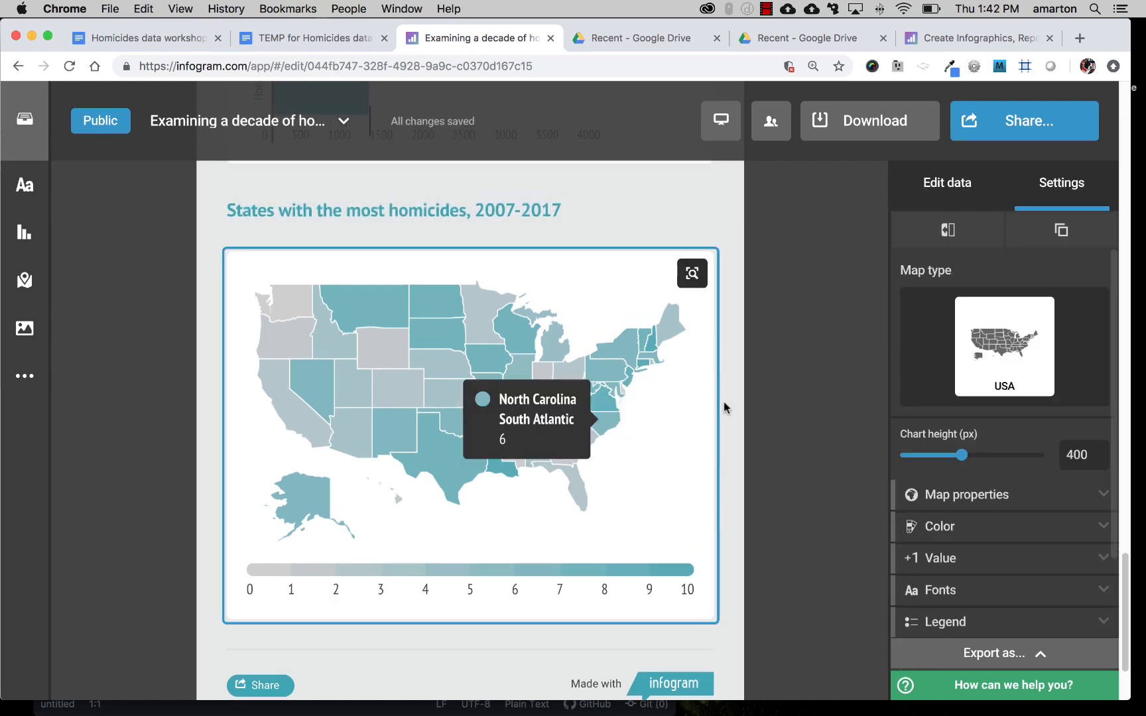
pyautogui.click(962, 188)
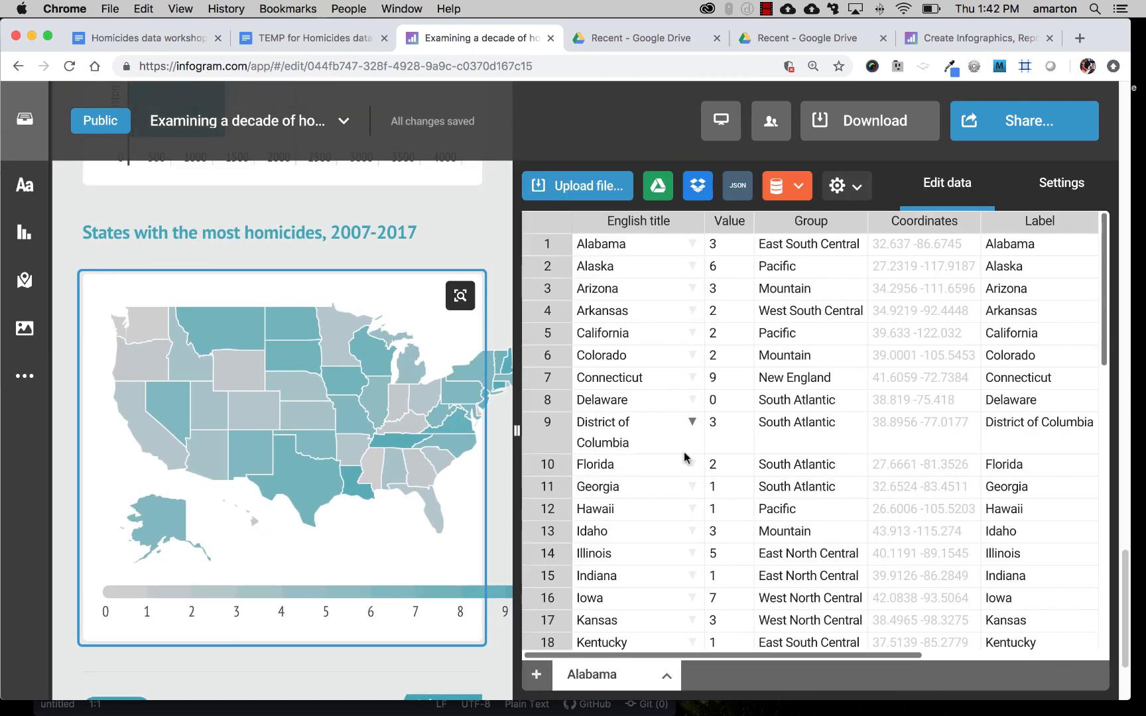
pyautogui.scroll(-10, 663, 338)
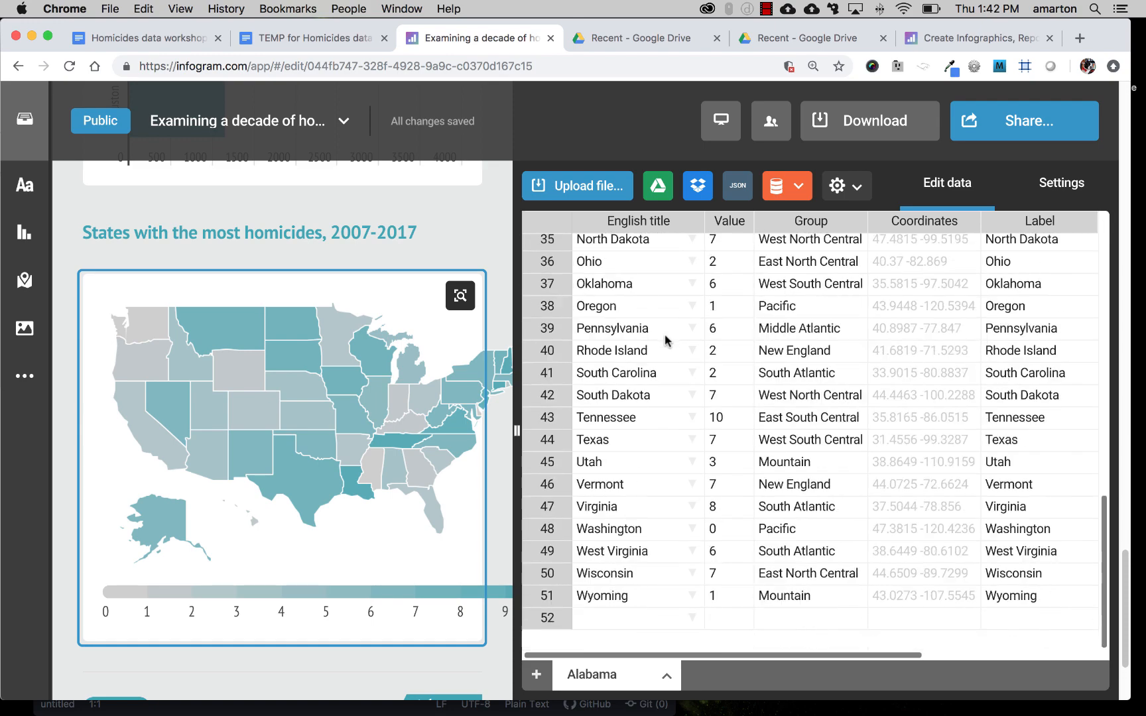
pyautogui.scroll(10, 665, 338)
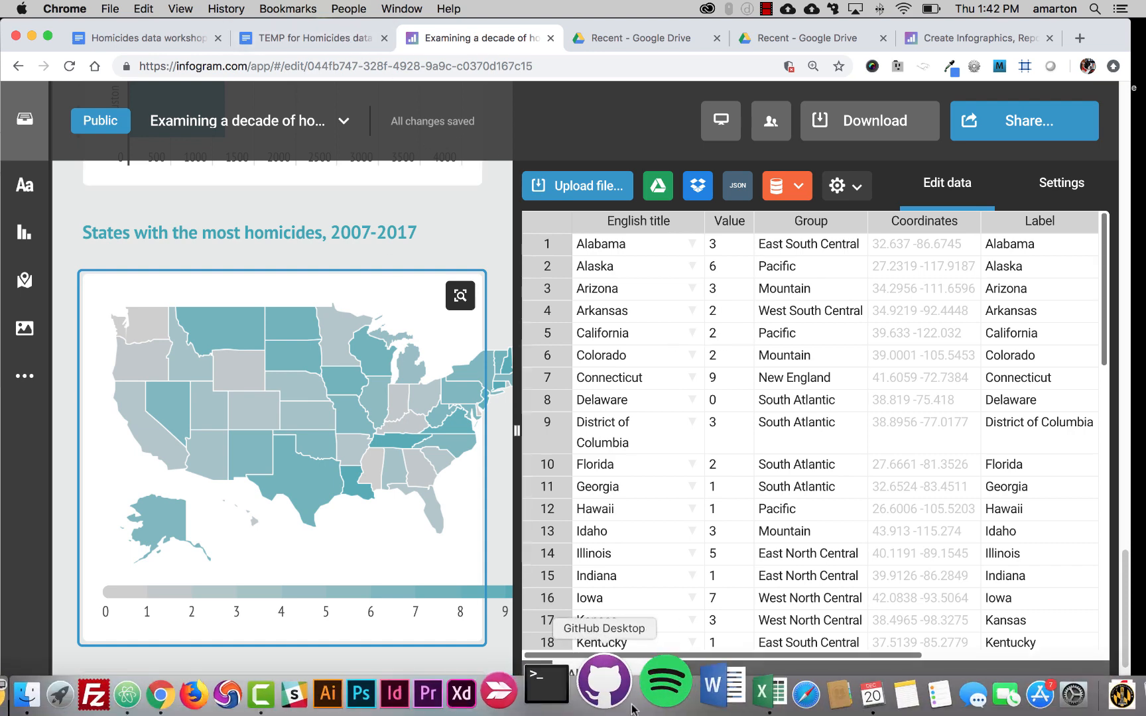
# Switch to the homicide-data-worked workbook in Excel and check the five states with the highest counts on the by state sheet.
pyautogui.click(715, 696)
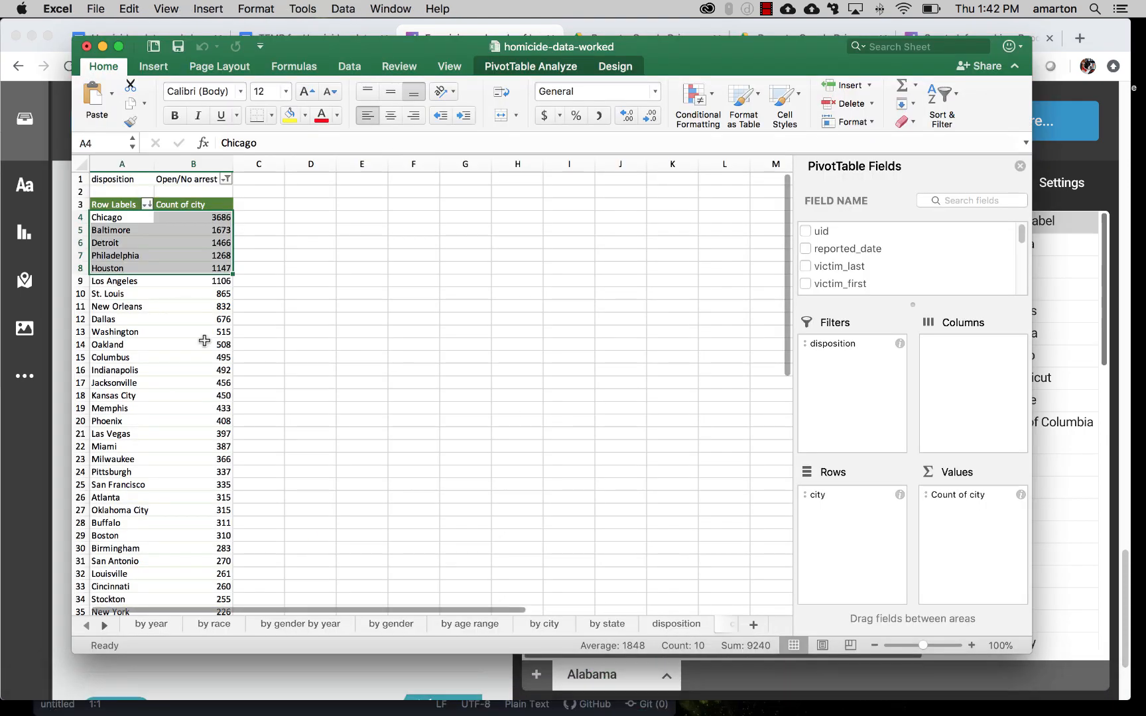
pyautogui.click(601, 629)
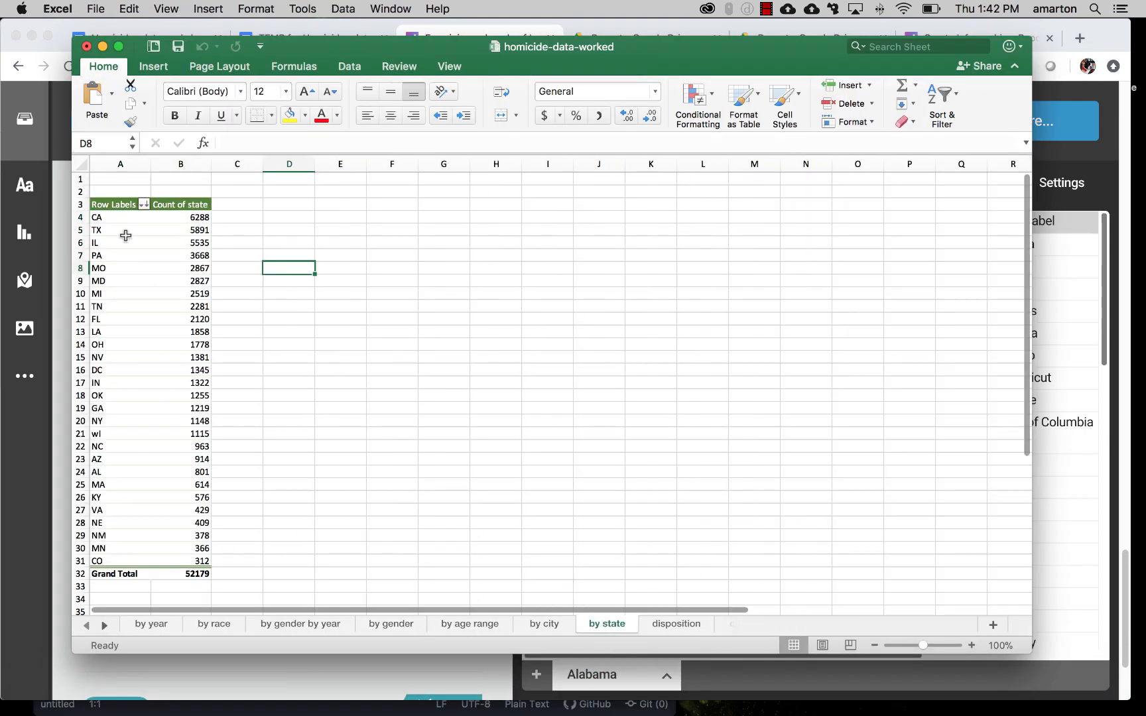
pyautogui.click(111, 219)
pyautogui.moveTo(111, 220); pyautogui.dragTo(115, 267)
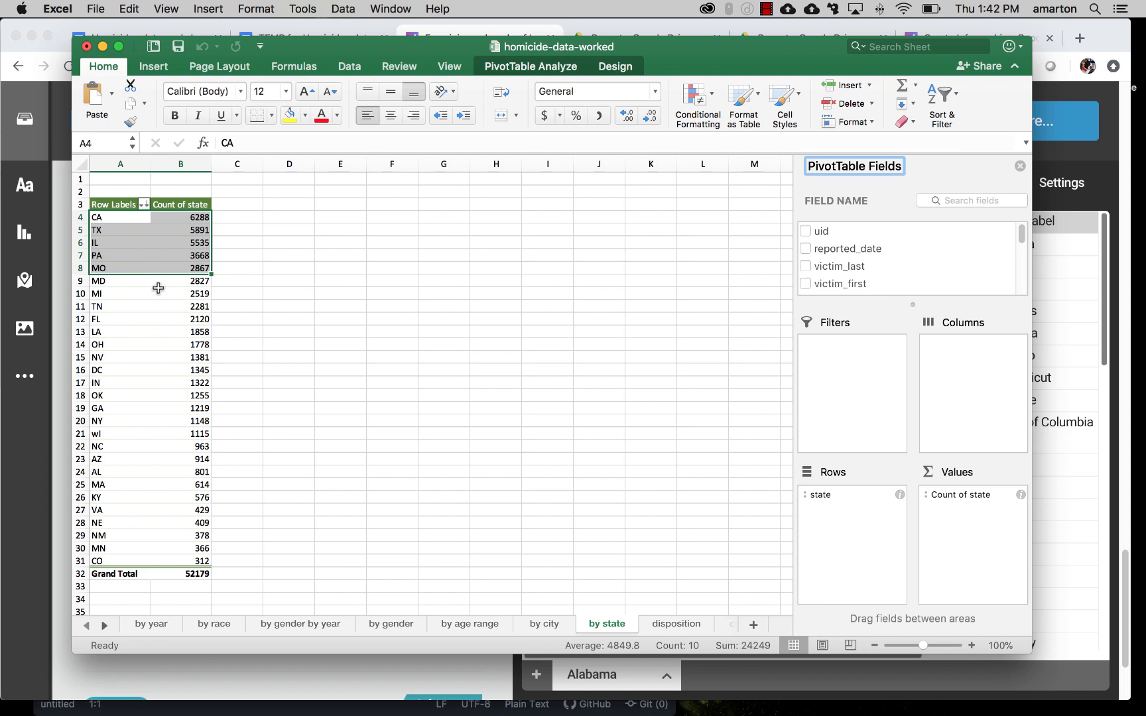
pyautogui.click(114, 674)
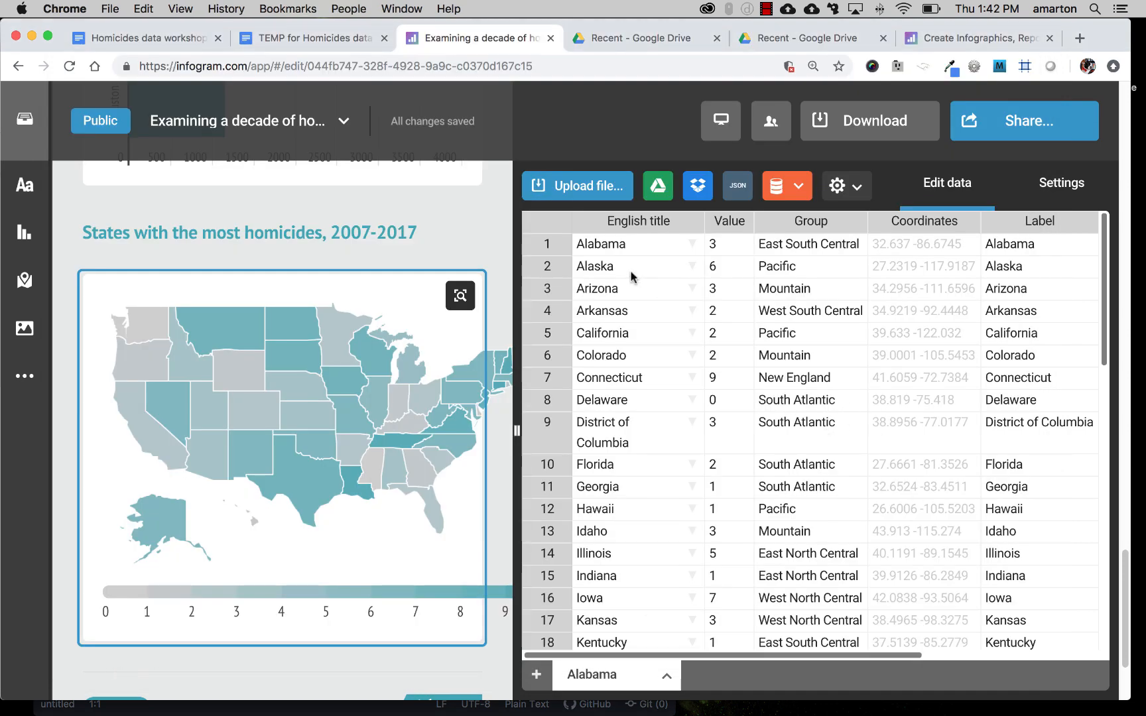
# Back in the Infogram map data, clear the rows for Alabama through Arkansas.
pyautogui.click(575, 245)
pyautogui.moveTo(556, 244); pyautogui.dragTo(556, 311)
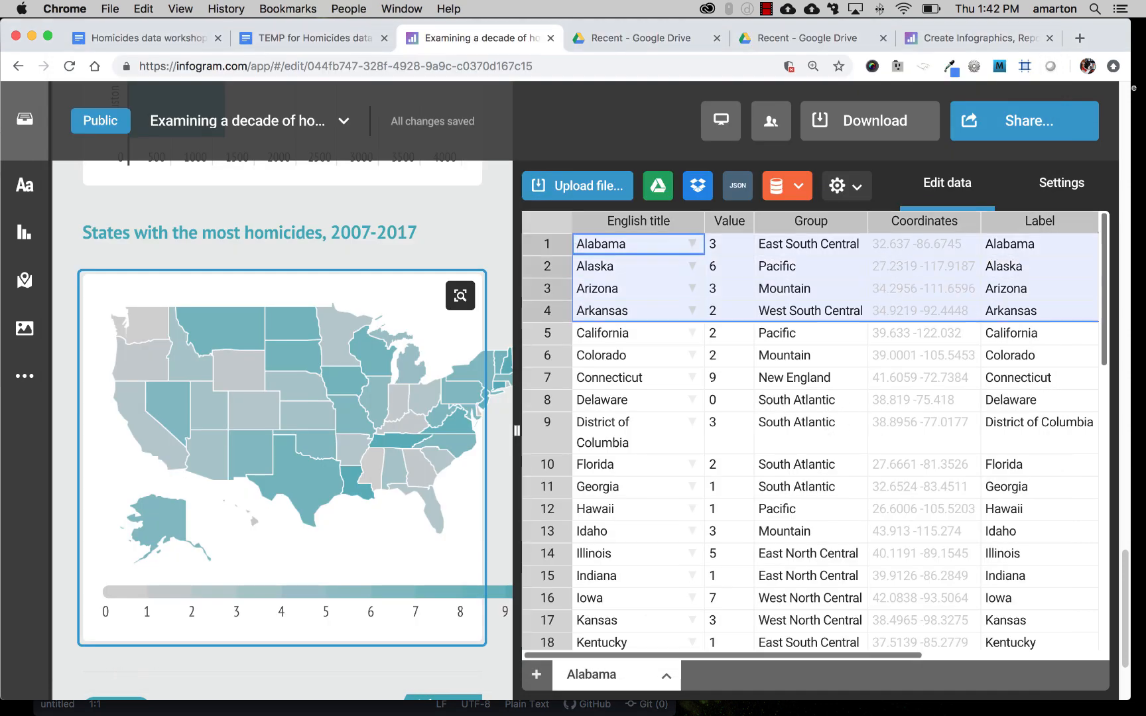
pyautogui.press('Delete')
# Clear all data in the rows for Colorado through Idaho, keeping California.
pyautogui.press('Down')
pyautogui.press('Down')
pyautogui.press('Down')
pyautogui.press('Down')
pyautogui.press('Down')
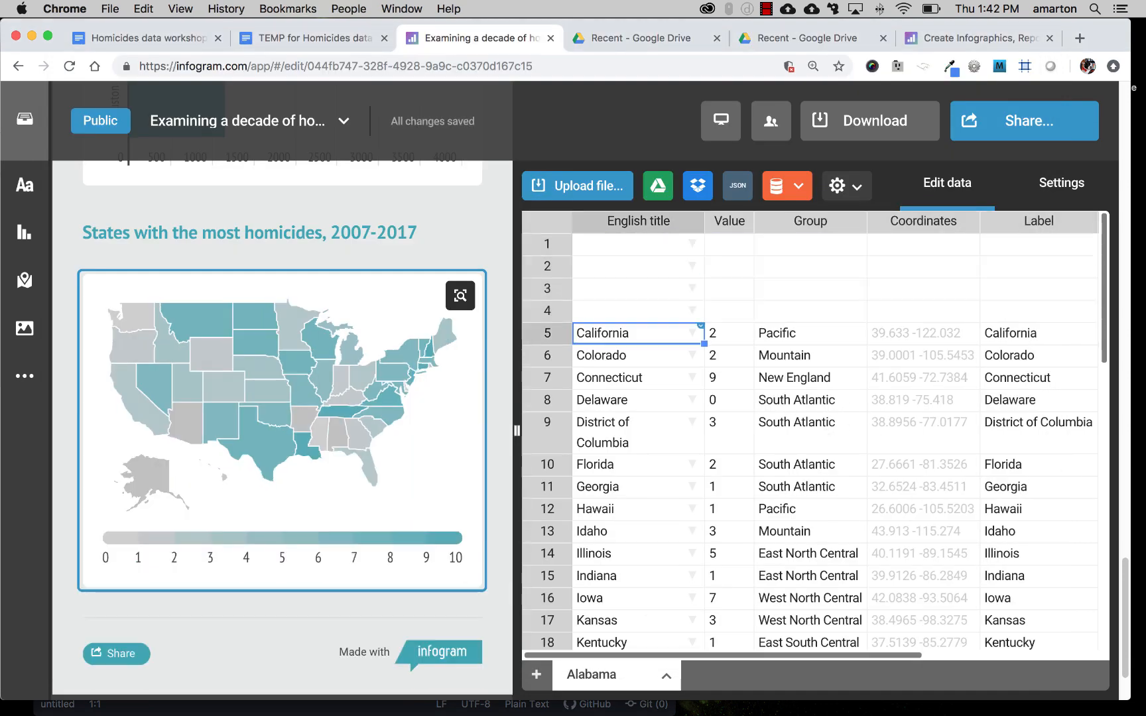
pyautogui.hotkey('shift', 'Down')
pyautogui.hotkey('shift', 'Down')
pyautogui.hotkey('shift', 'Down')
pyautogui.hotkey('shift', 'Down')
pyautogui.hotkey('shift', 'Down')
pyautogui.hotkey('shift', 'Down')
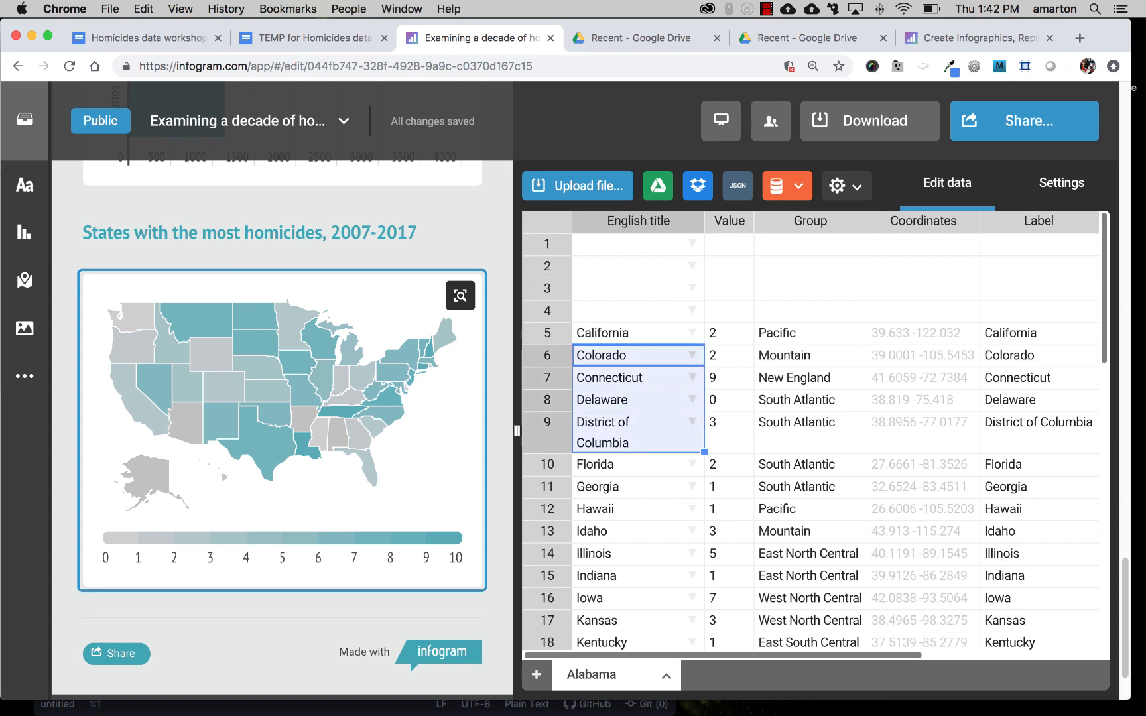
pyautogui.hotkey('shift', 'Down')
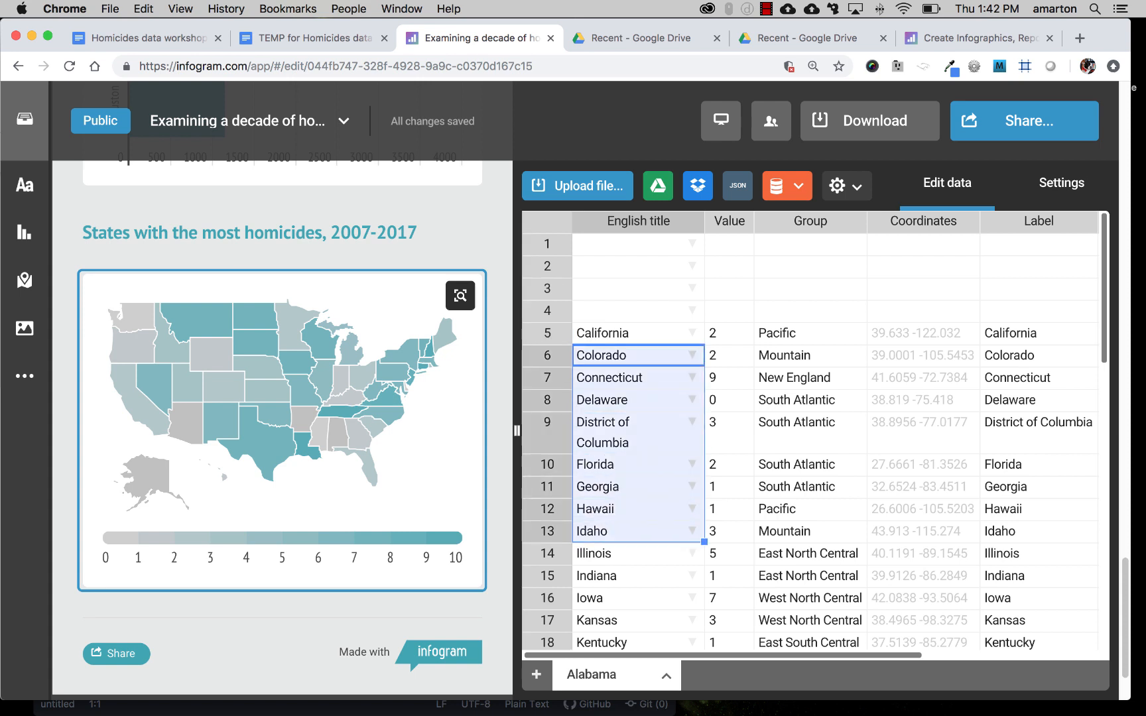
pyautogui.hotkey('shift', 'Right')
pyautogui.hotkey('shift', 'Right')
pyautogui.hotkey('shift', 'Right')
pyautogui.hotkey('shift', 'Right')
pyautogui.hotkey('shift', 'Right')
pyautogui.hotkey('shift', 'Right')
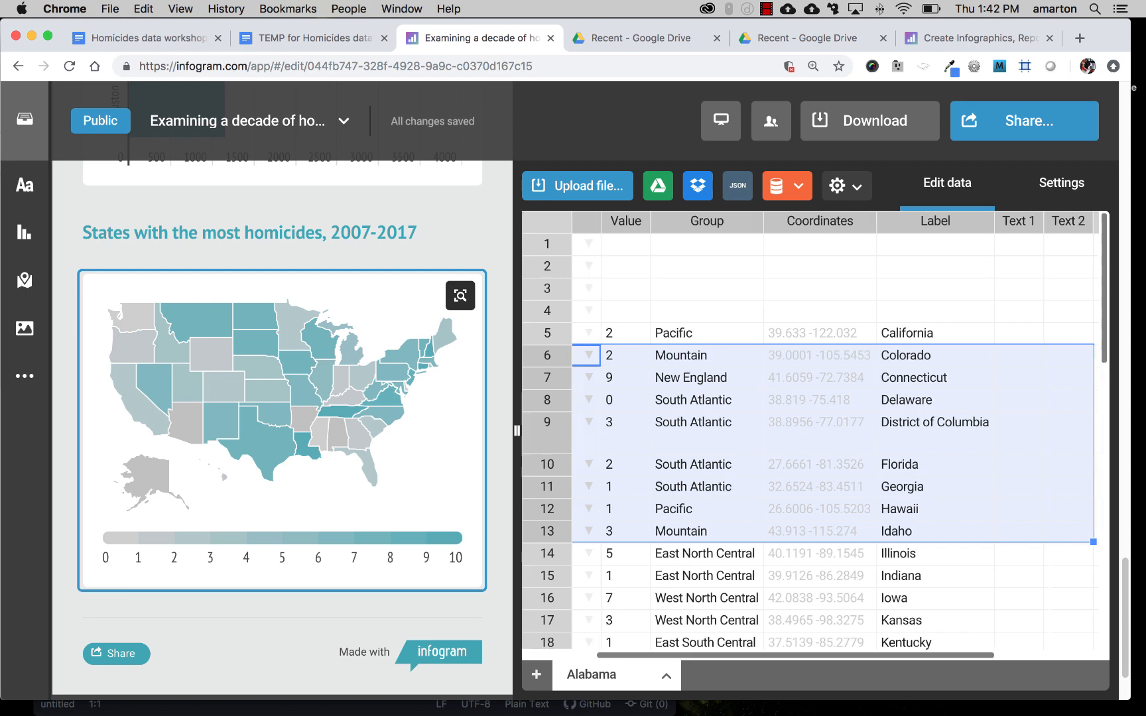
pyautogui.press('Delete')
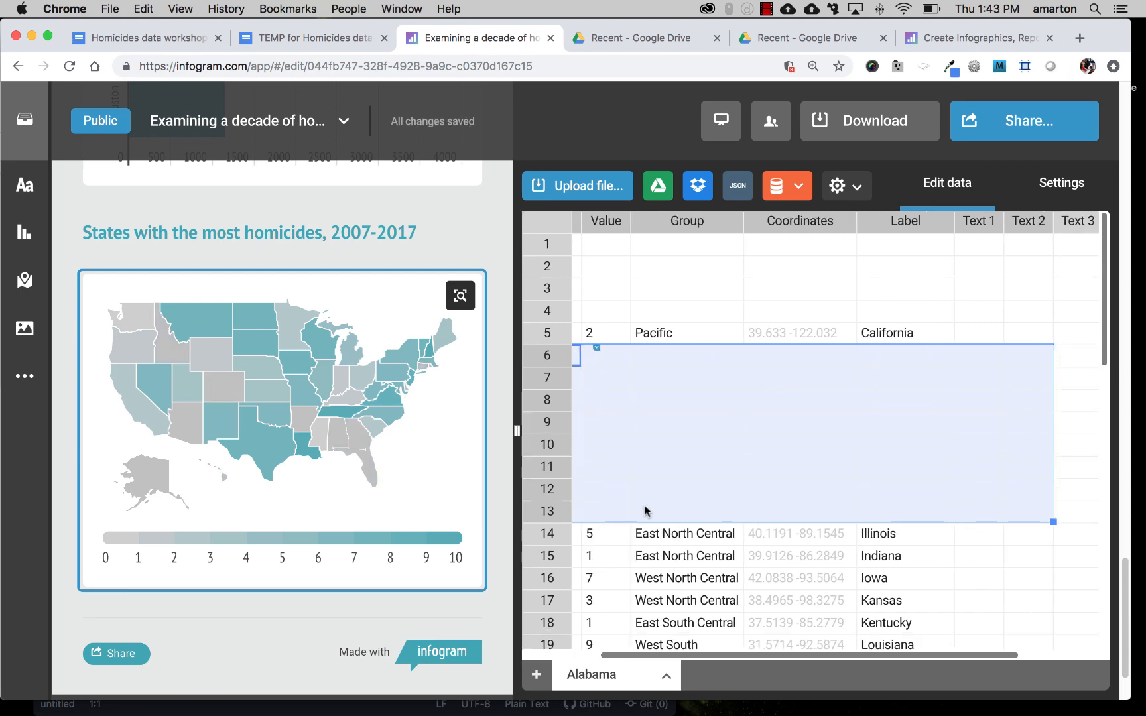
pyautogui.moveTo(675, 661); pyautogui.dragTo(562, 660)
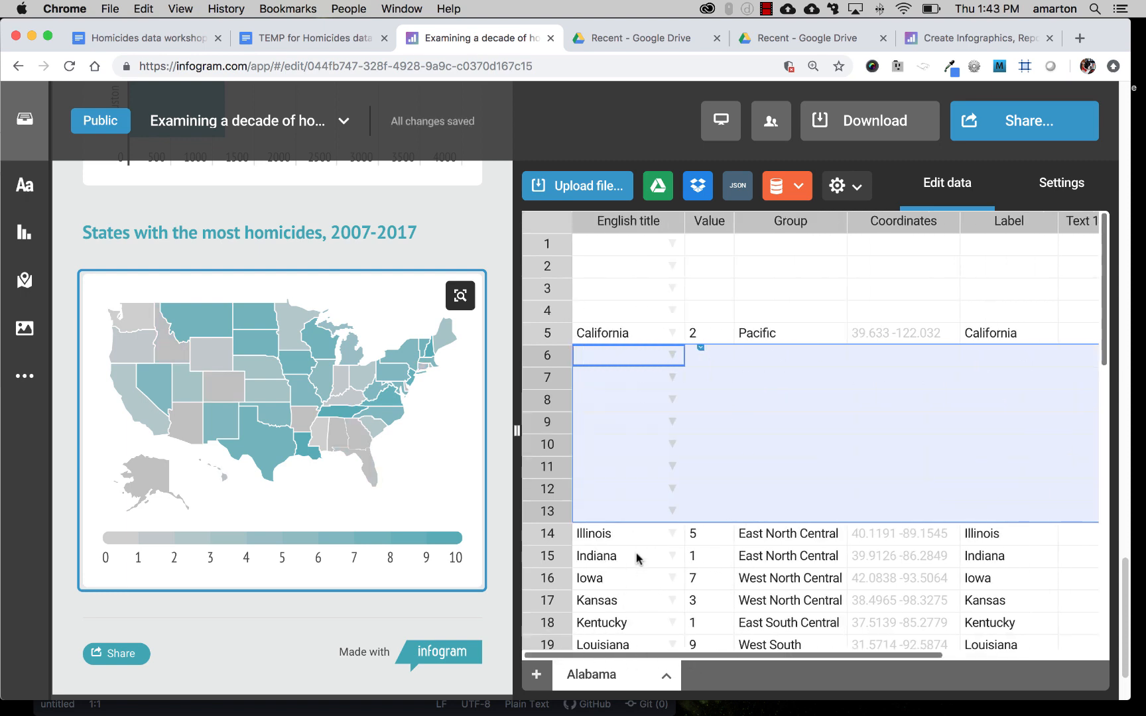
# Check the top five states again in the Excel workbook's by state sheet and return to the map data.
pyautogui.click(655, 560)
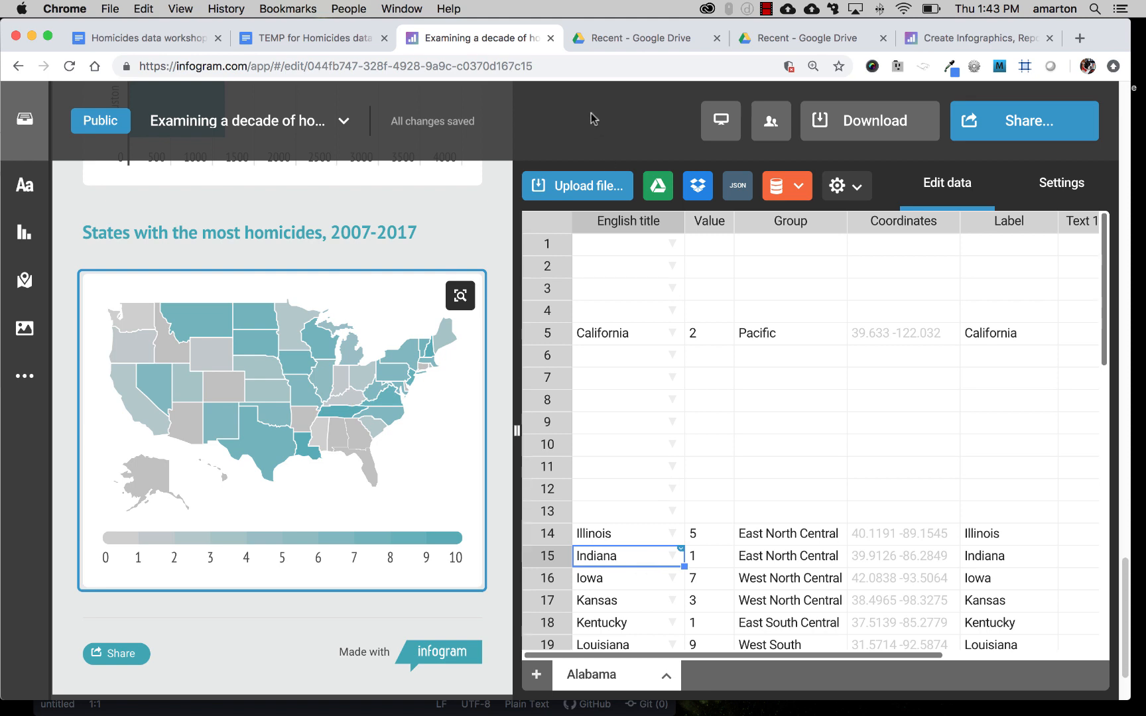
pyautogui.moveTo(477, 709)
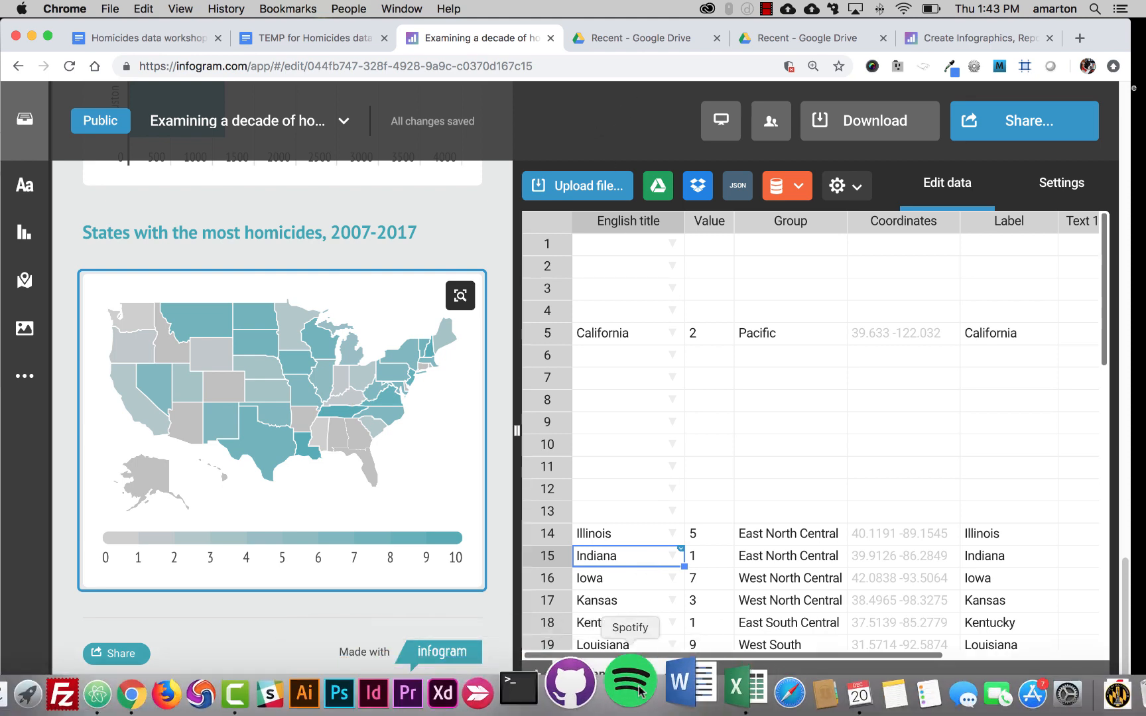
pyautogui.click(719, 690)
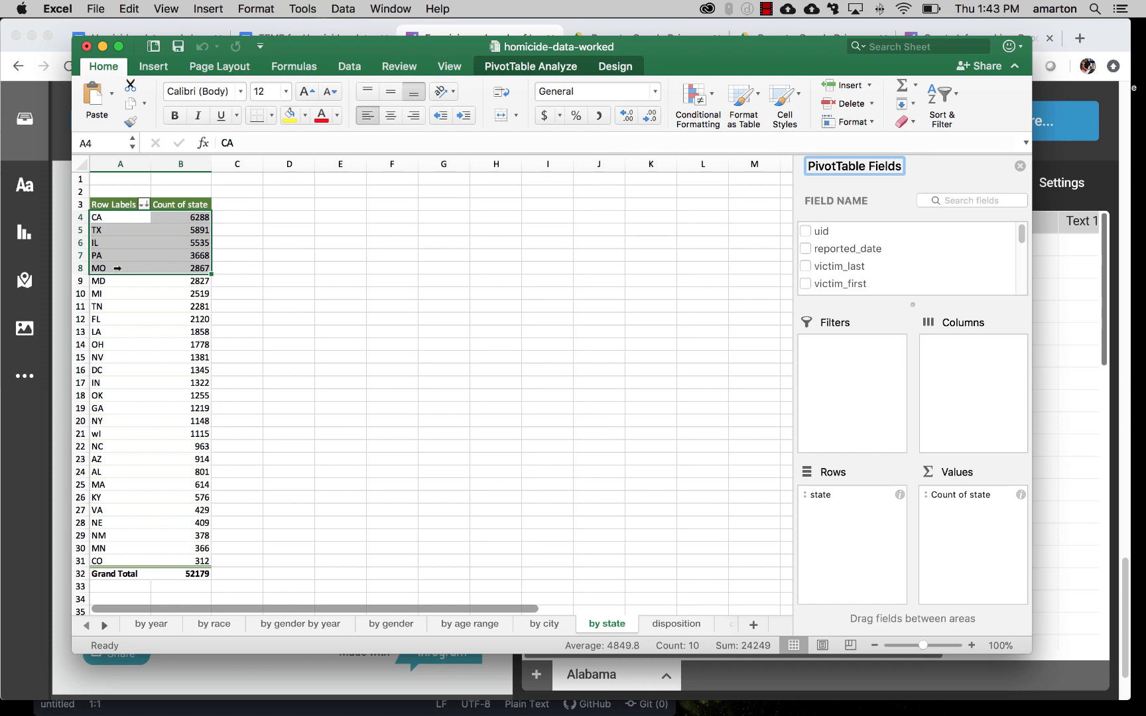
pyautogui.click(63, 293)
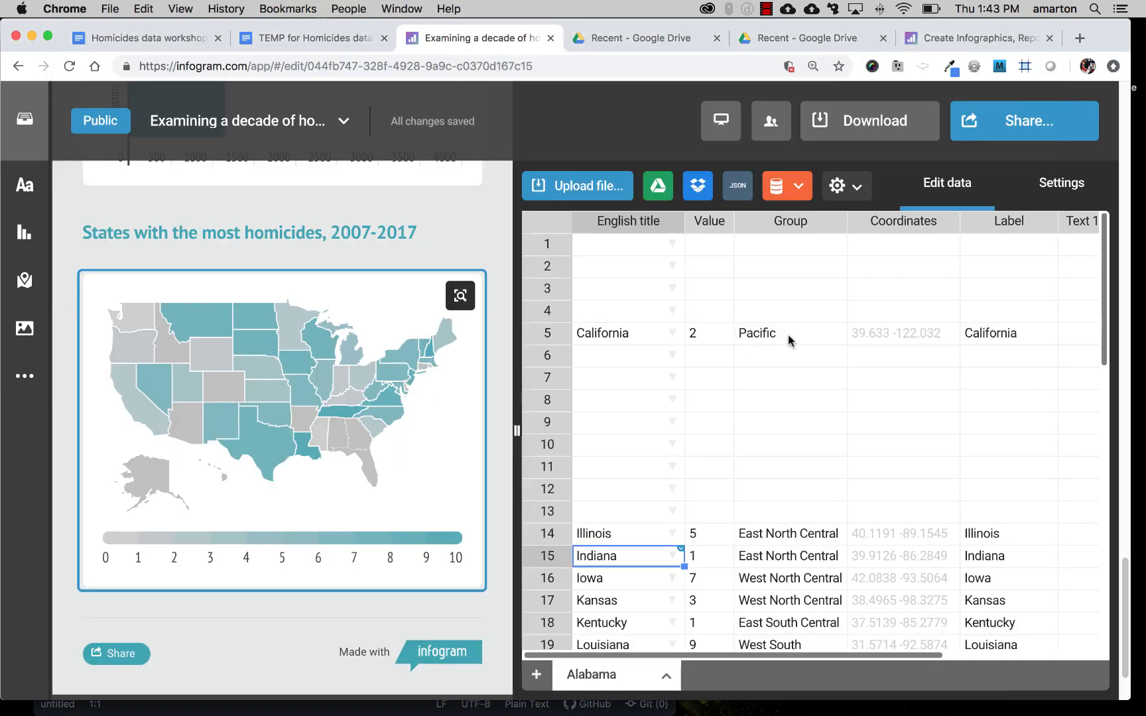
# Clear the map data rows for Indiana through Mississippi, keeping Illinois and Missouri.
pyautogui.click(548, 557)
pyautogui.moveTo(548, 557); pyautogui.dragTo(548, 600)
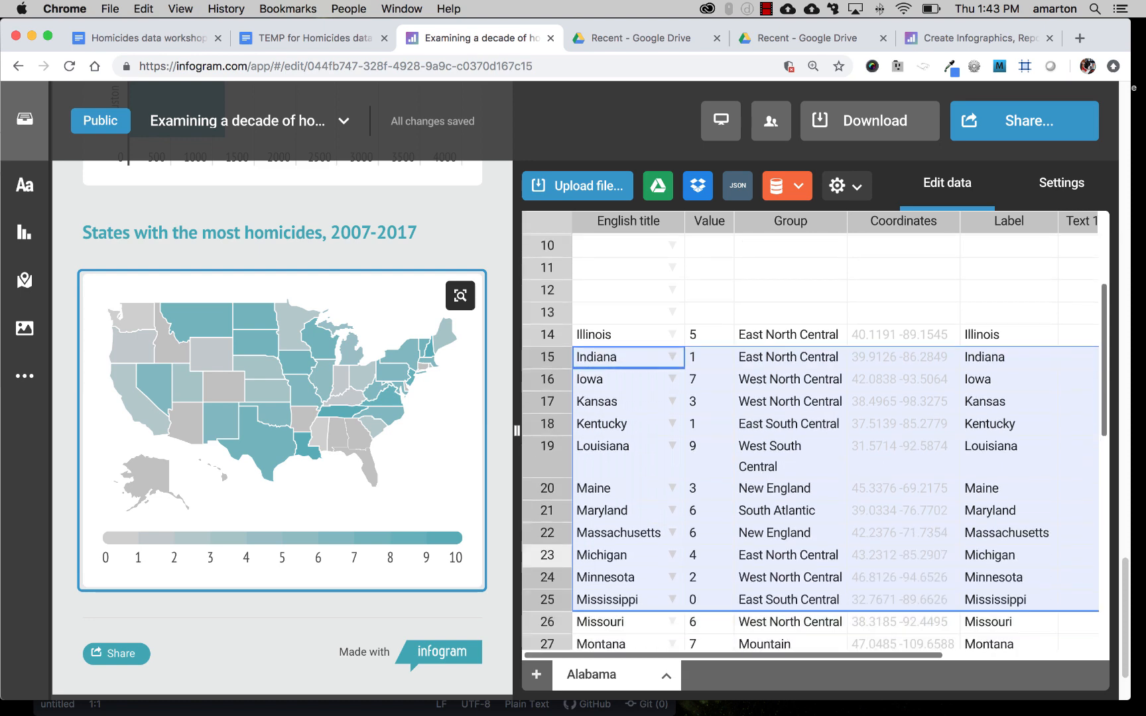
pyautogui.press('Delete')
pyautogui.press('Down')
pyautogui.press('Down')
pyautogui.press('Down')
pyautogui.press('Down')
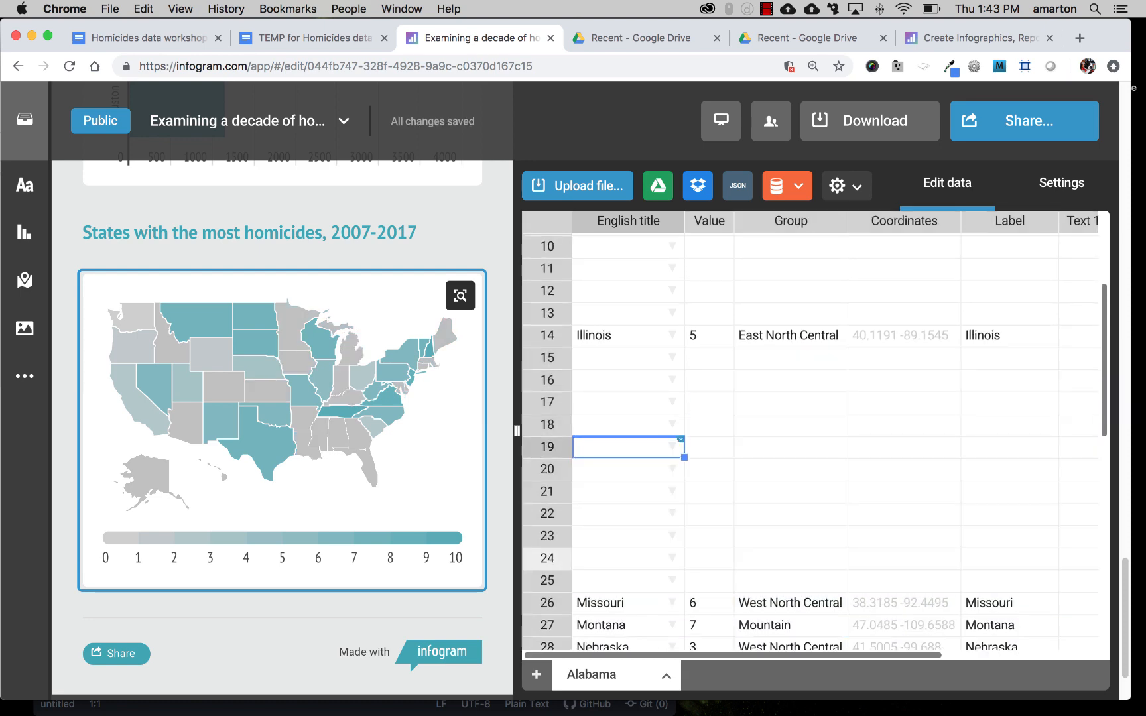
# Clear the map data rows from Montana down to the row just before Pennsylvania.
pyautogui.click(544, 627)
pyautogui.moveTo(545, 627); pyautogui.dragTo(545, 640)
pyautogui.press('Delete')
pyautogui.scroll(-2, 547, 616)
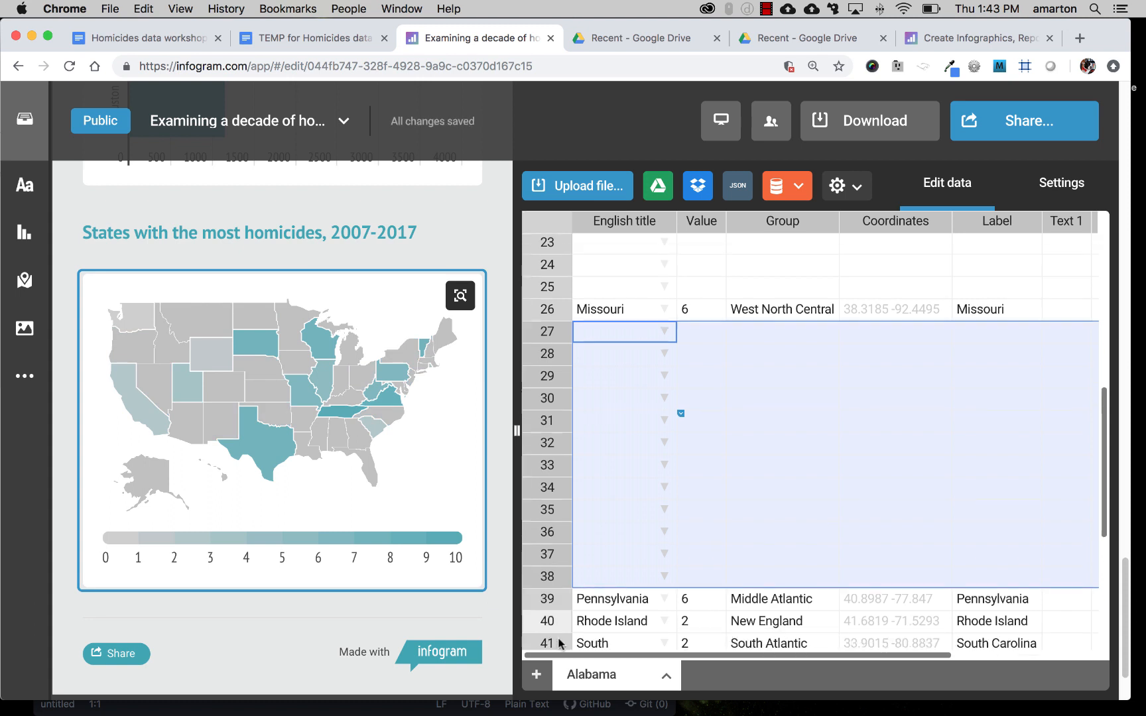
# Clear the map data rows for Rhode Island through Tennessee.
pyautogui.click(547, 604)
pyautogui.moveTo(548, 609); pyautogui.dragTo(547, 530)
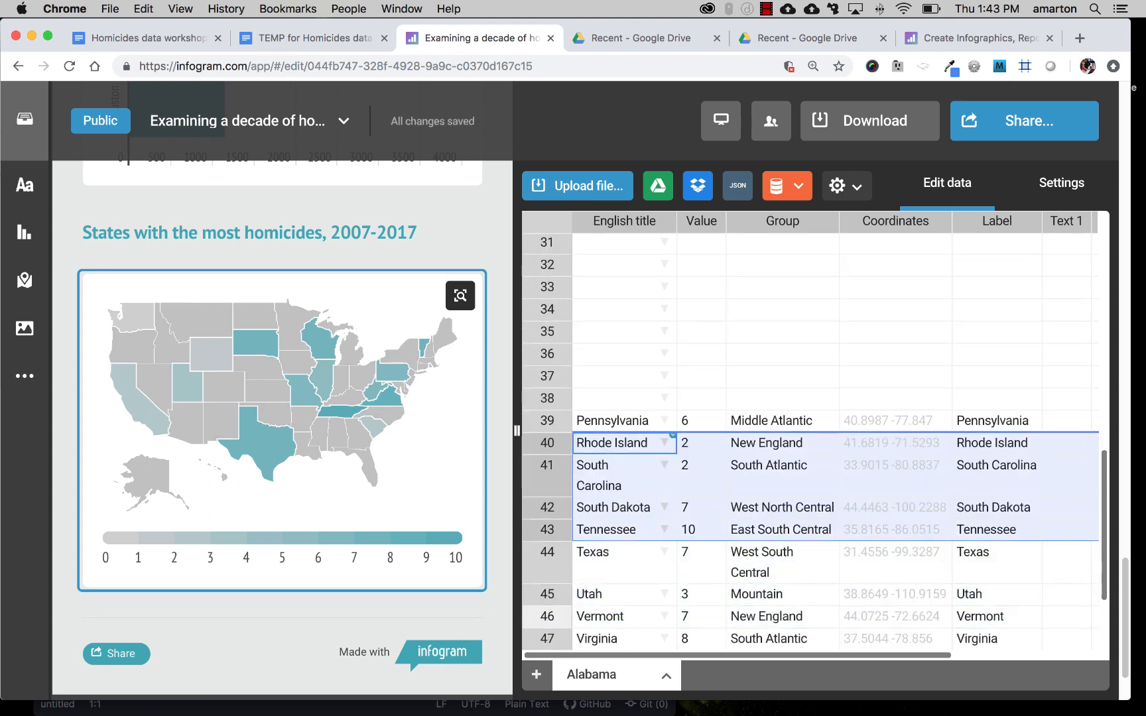
pyautogui.press('Delete')
# Clear all map data rows after Texas, from Utah to the end of the state list.
pyautogui.click(555, 578)
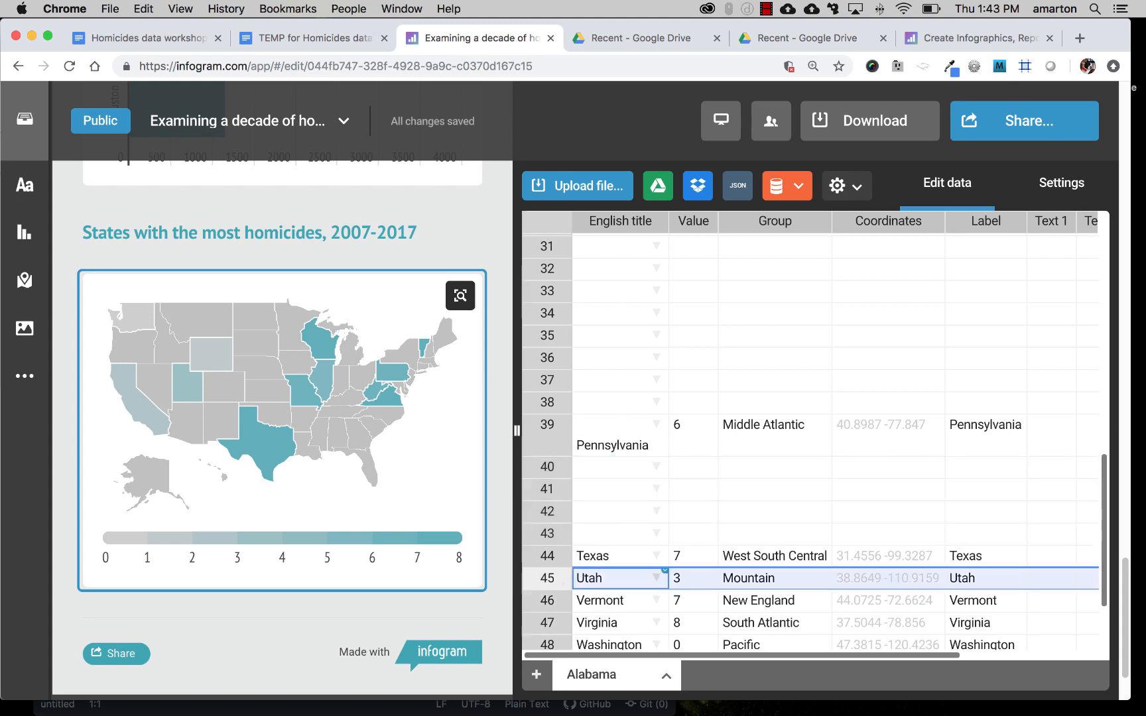
pyautogui.moveTo(548, 578); pyautogui.dragTo(547, 640)
pyautogui.press('Delete')
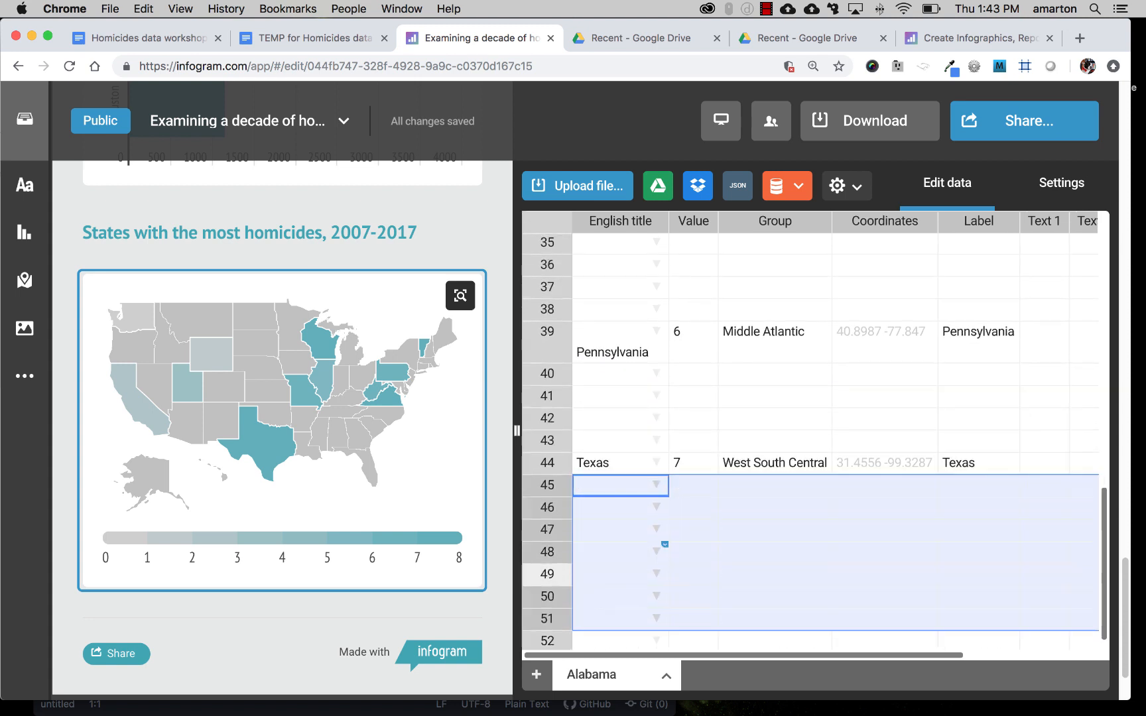
# Clear the entire Group column in the map data.
pyautogui.scroll(15, 796, 461)
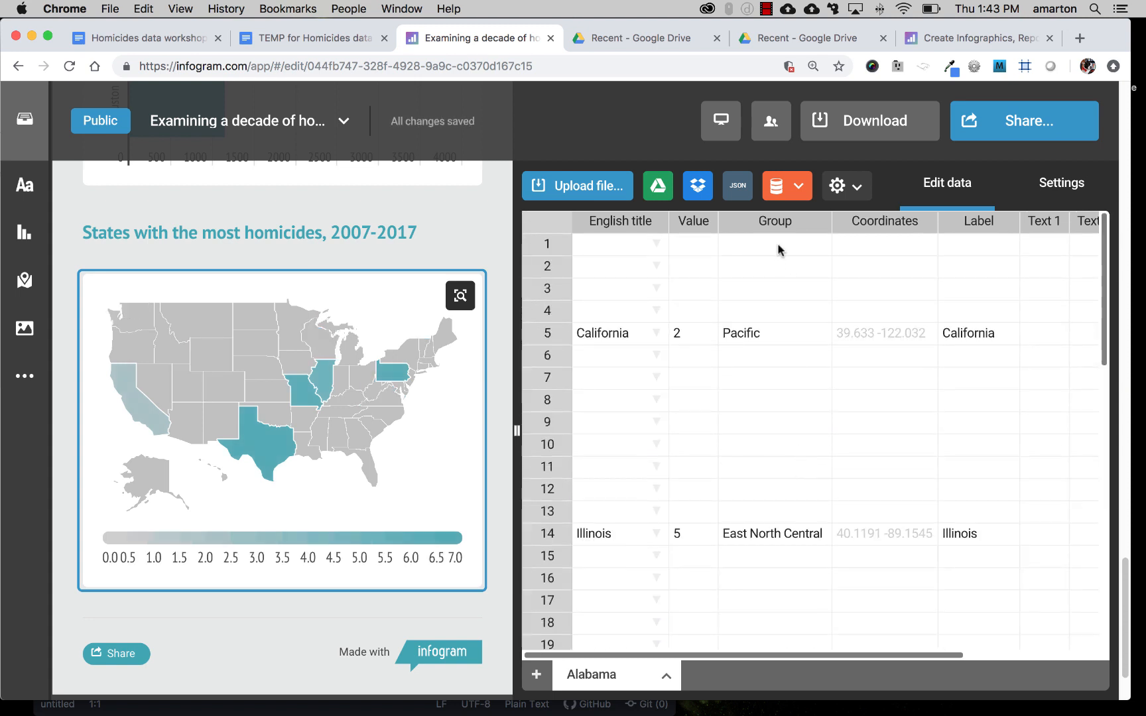
pyautogui.click(775, 223)
pyautogui.press('Delete')
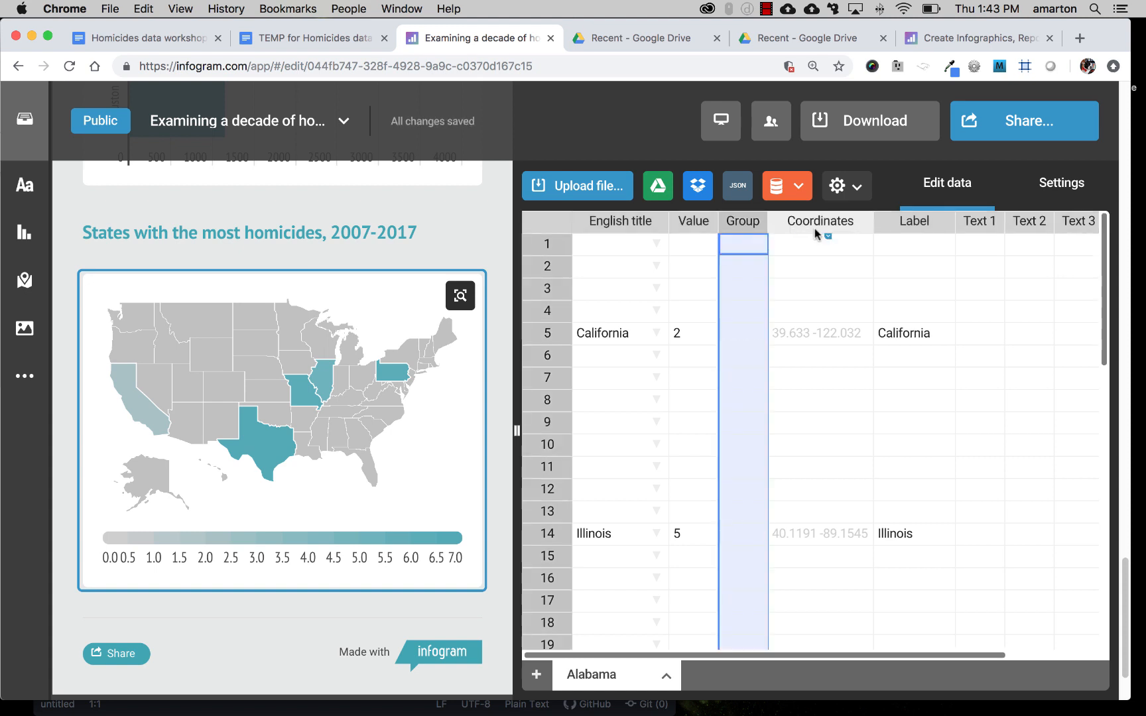
# Arrange the Excel workbook and the browser window side by side so the state counts sit next to the map data.
pyautogui.click(686, 333)
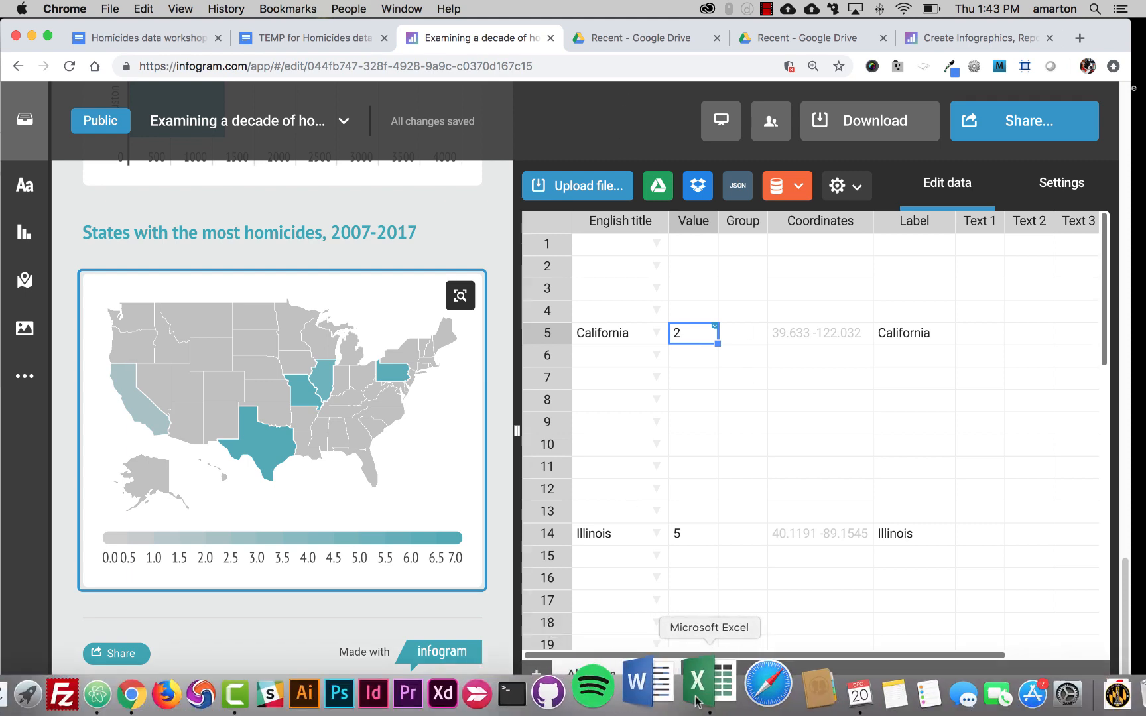
pyautogui.click(697, 693)
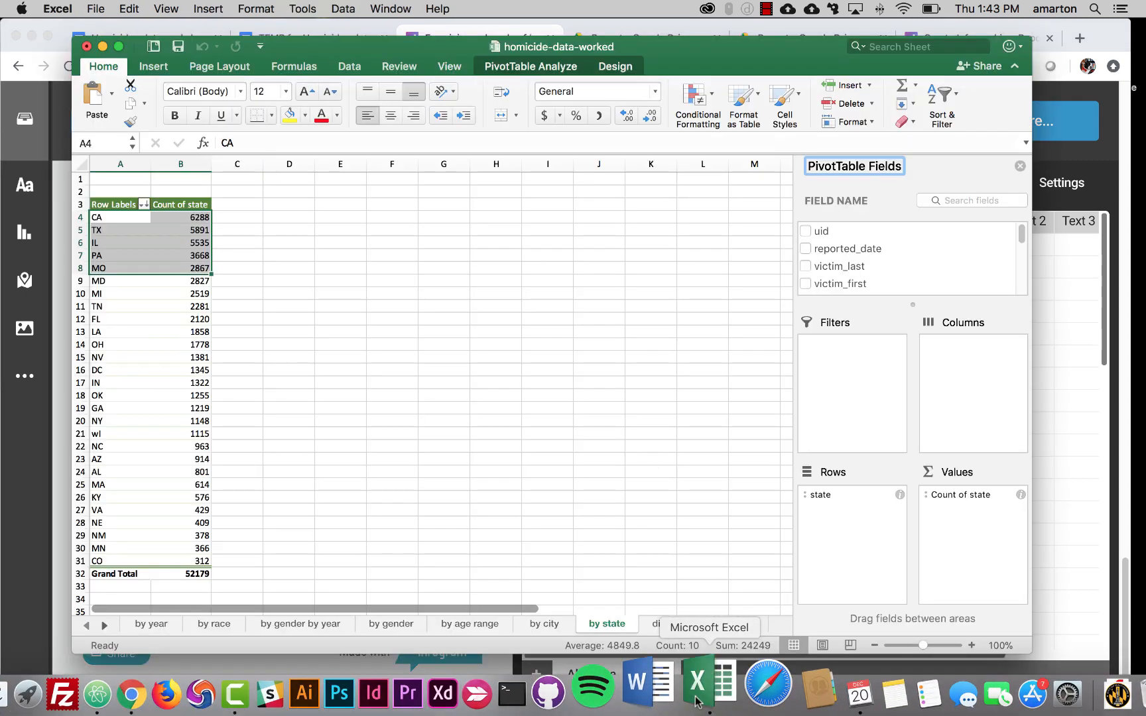
pyautogui.click(186, 218)
pyautogui.moveTo(449, 53); pyautogui.dragTo(445, 433)
pyautogui.click(693, 334)
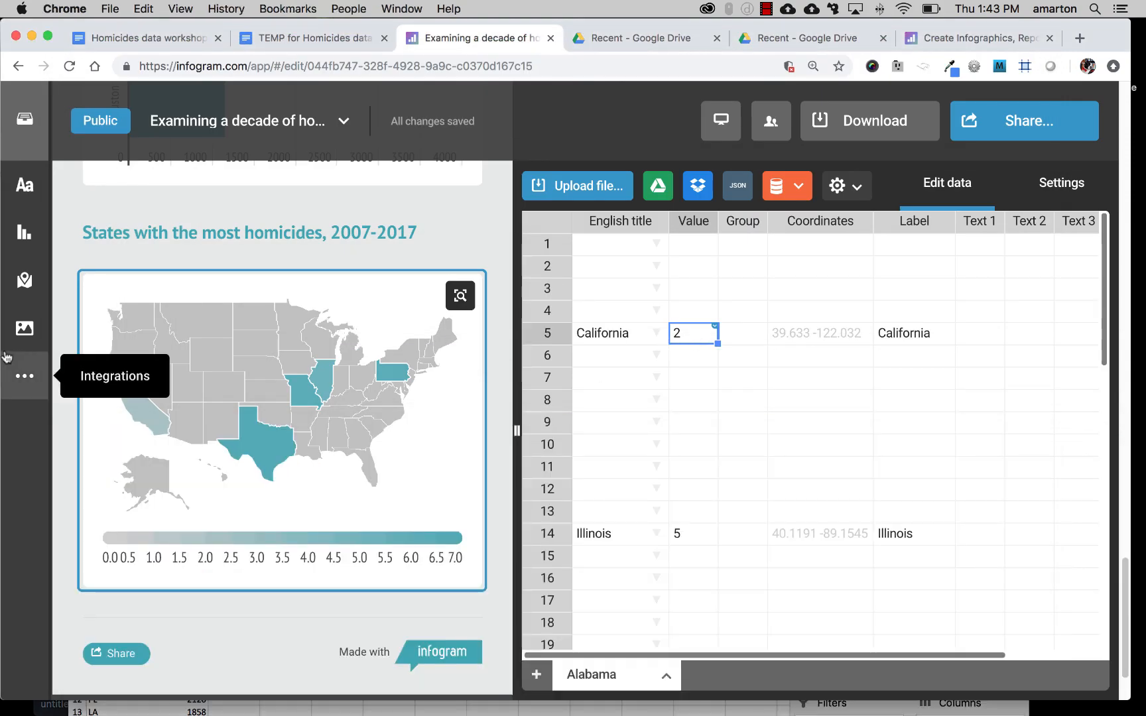
pyautogui.moveTo(1, 331); pyautogui.dragTo(646, 331)
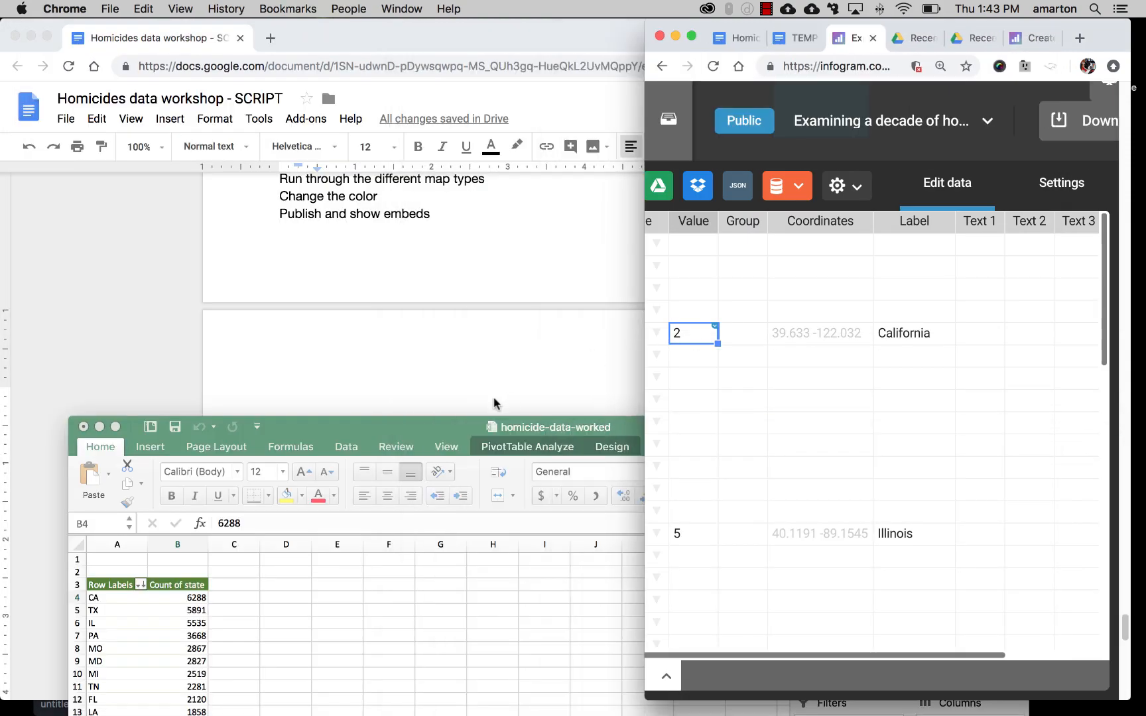
pyautogui.moveTo(425, 423); pyautogui.dragTo(339, 44)
pyautogui.click(1038, 360)
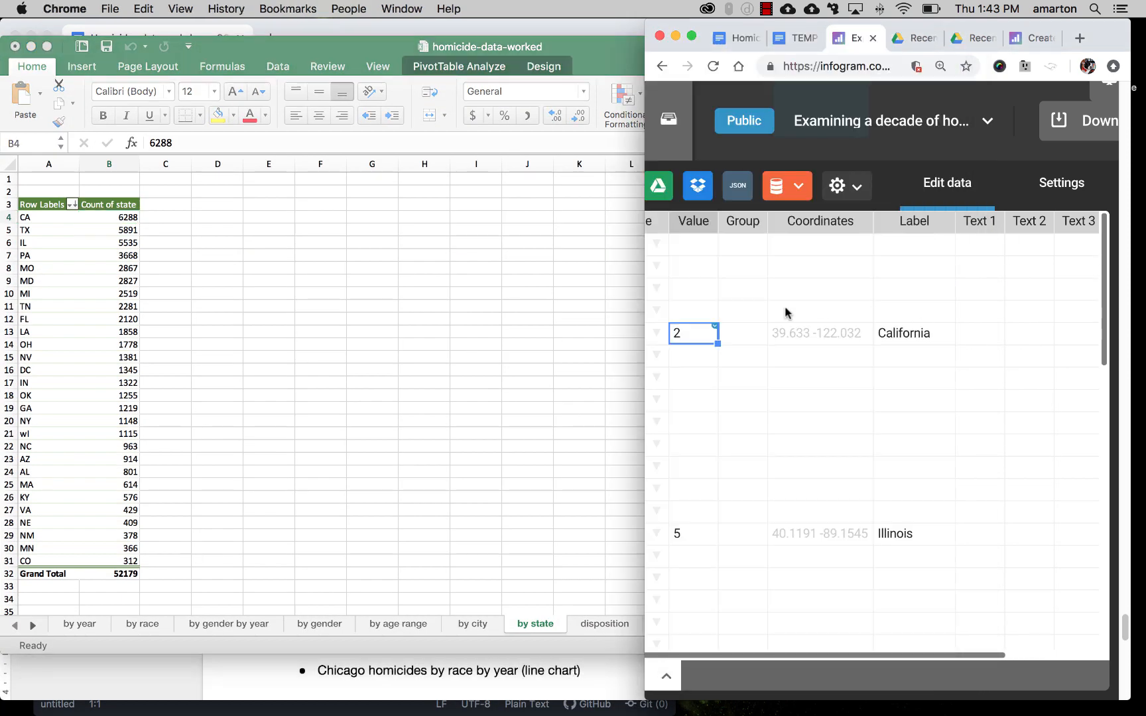
# Set California's map value to 6288 and Illinois's to 5535.
pyautogui.write('62')
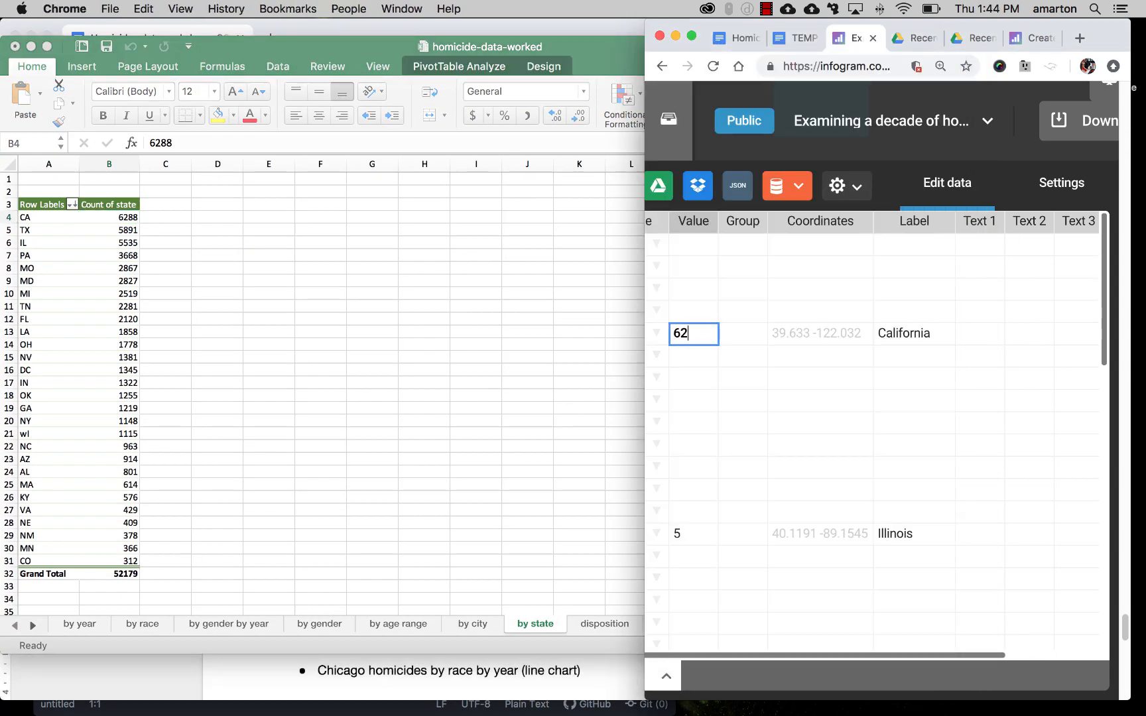
pyautogui.press('Return')
pyautogui.press('Down')
pyautogui.press('Down')
pyautogui.press('Down')
pyautogui.press('Down')
pyautogui.press('Down')
pyautogui.press('Down')
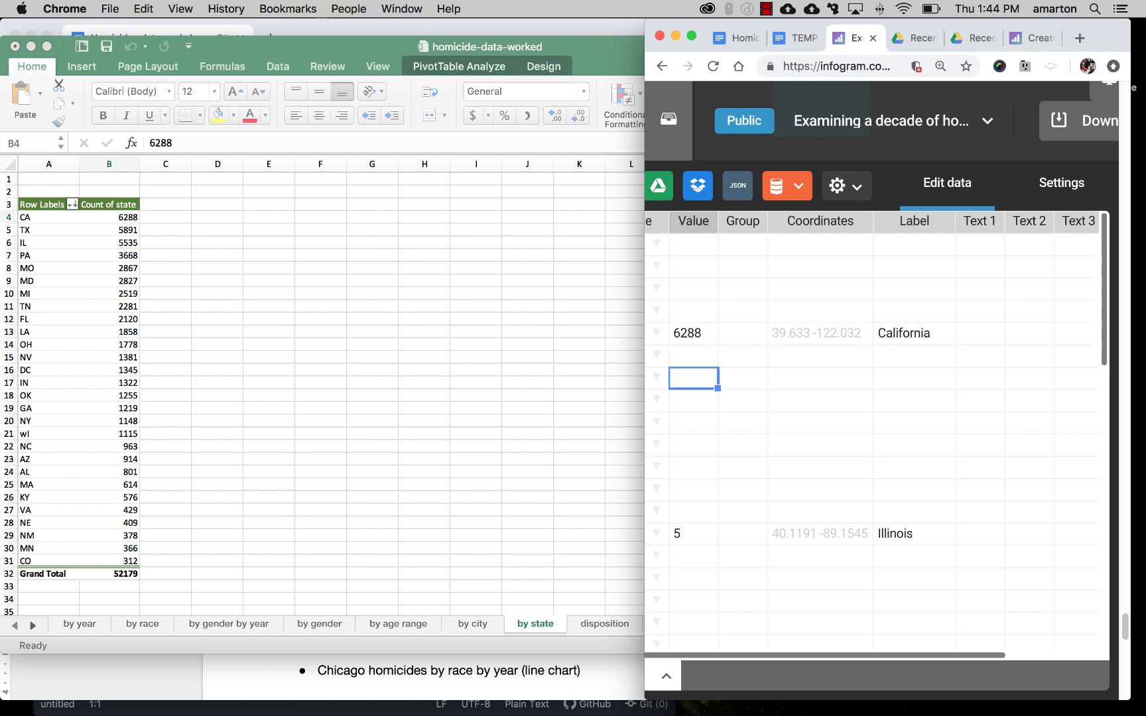
pyautogui.press('Left')
pyautogui.press('Right')
pyautogui.press('Down')
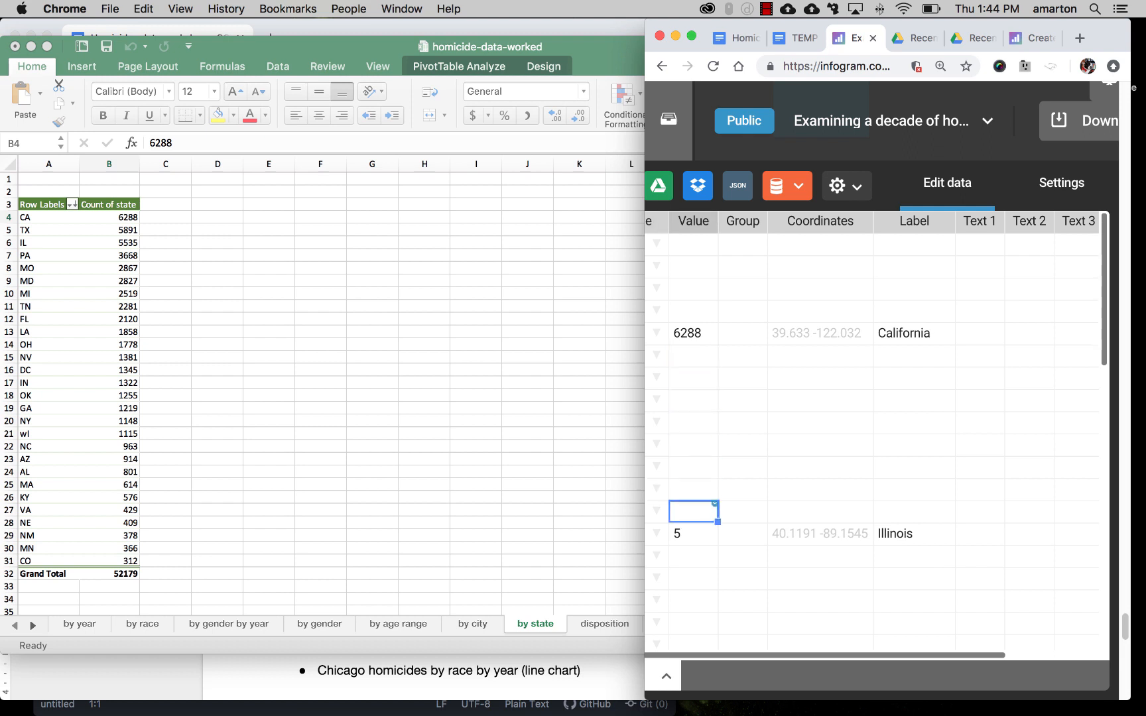
pyautogui.press('Down')
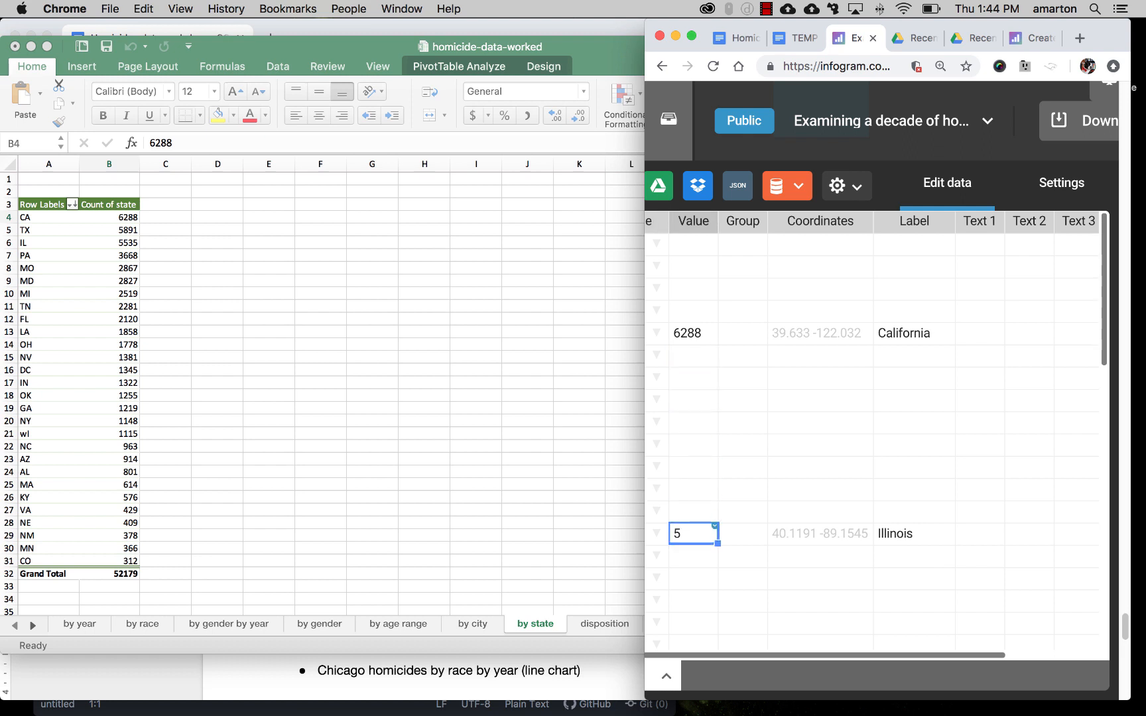
pyautogui.write('5535')
pyautogui.press('Return')
# Set Missouri's map value to 2867.
pyautogui.press('Down')
pyautogui.press('Down')
pyautogui.press('Down')
pyautogui.press('Down')
pyautogui.press('Down')
pyautogui.press('Down')
pyautogui.press('Down')
pyautogui.press('Down')
pyautogui.press('Down')
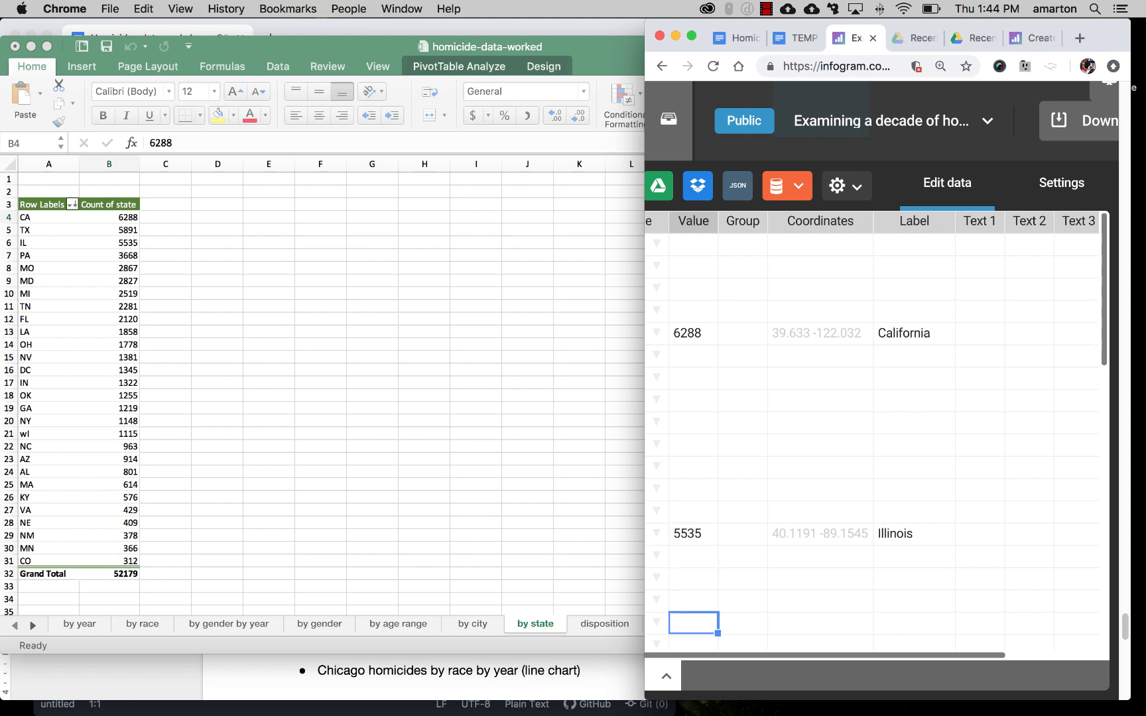
pyautogui.press('Down')
pyautogui.press('Down')
pyautogui.write('6')
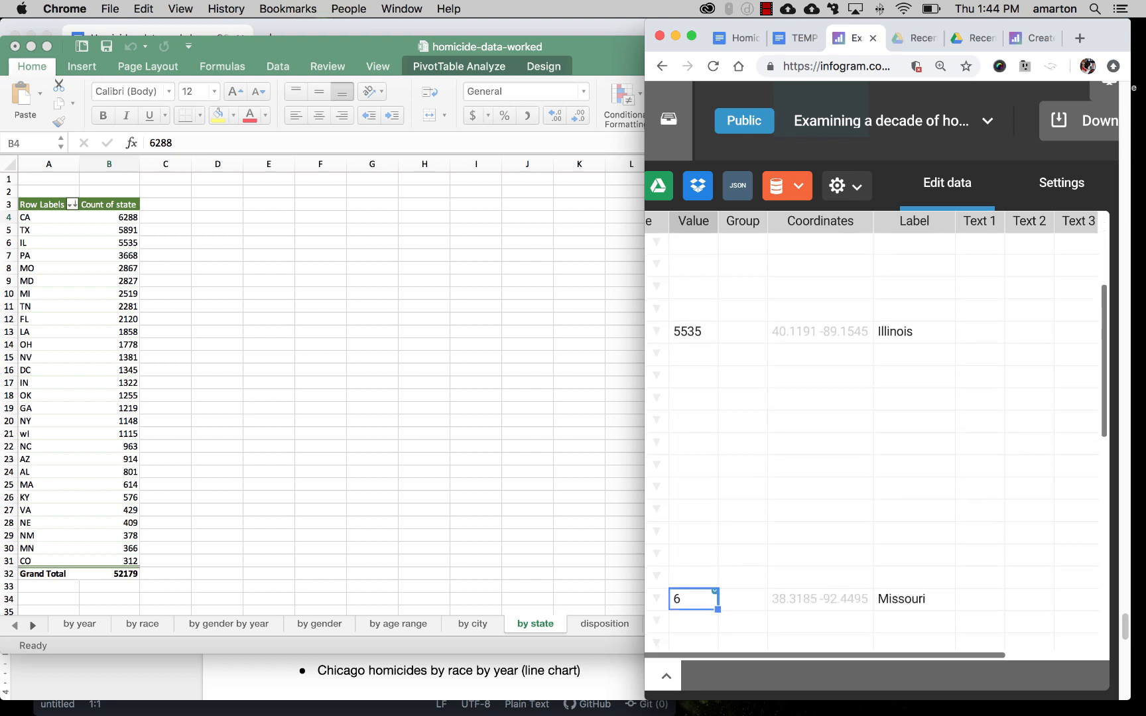
pyautogui.write('2867')
pyautogui.press('Return')
# Set Pennsylvania's map value to 3668.
pyautogui.press('Down')
pyautogui.press('Down')
pyautogui.press('Down')
pyautogui.press('Down')
pyautogui.press('Down')
pyautogui.press('Down')
pyautogui.press('Down')
pyautogui.press('Down')
pyautogui.press('Down')
pyautogui.press('Down')
pyautogui.press('Down')
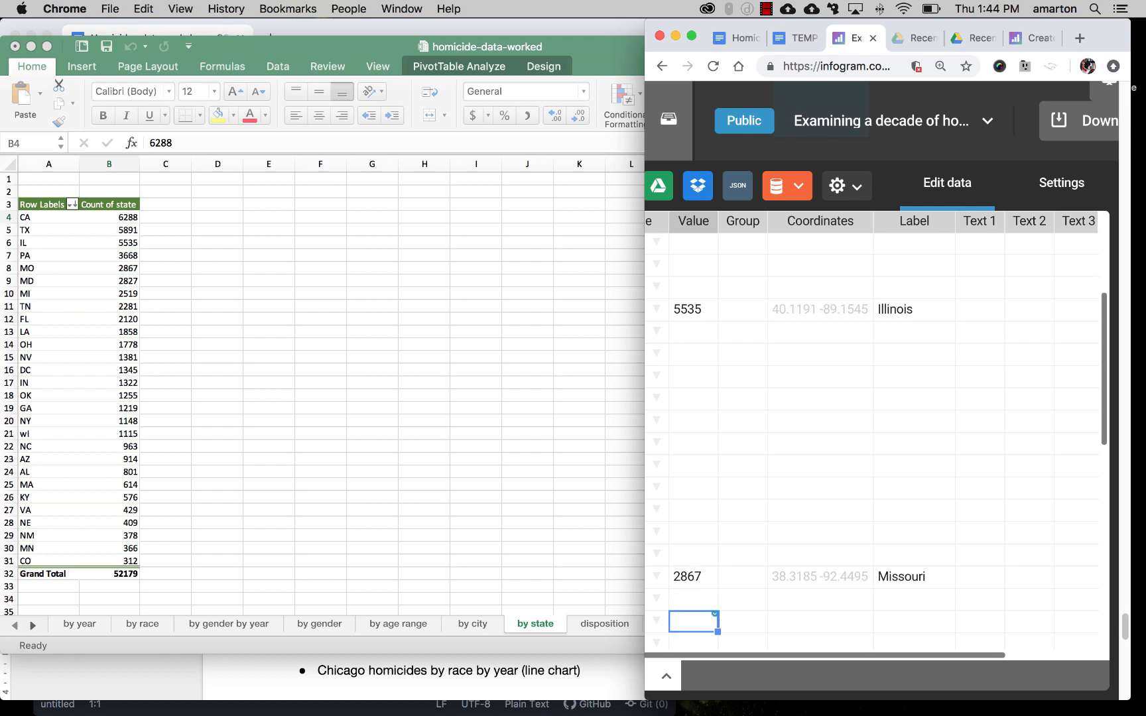
pyautogui.press('Down')
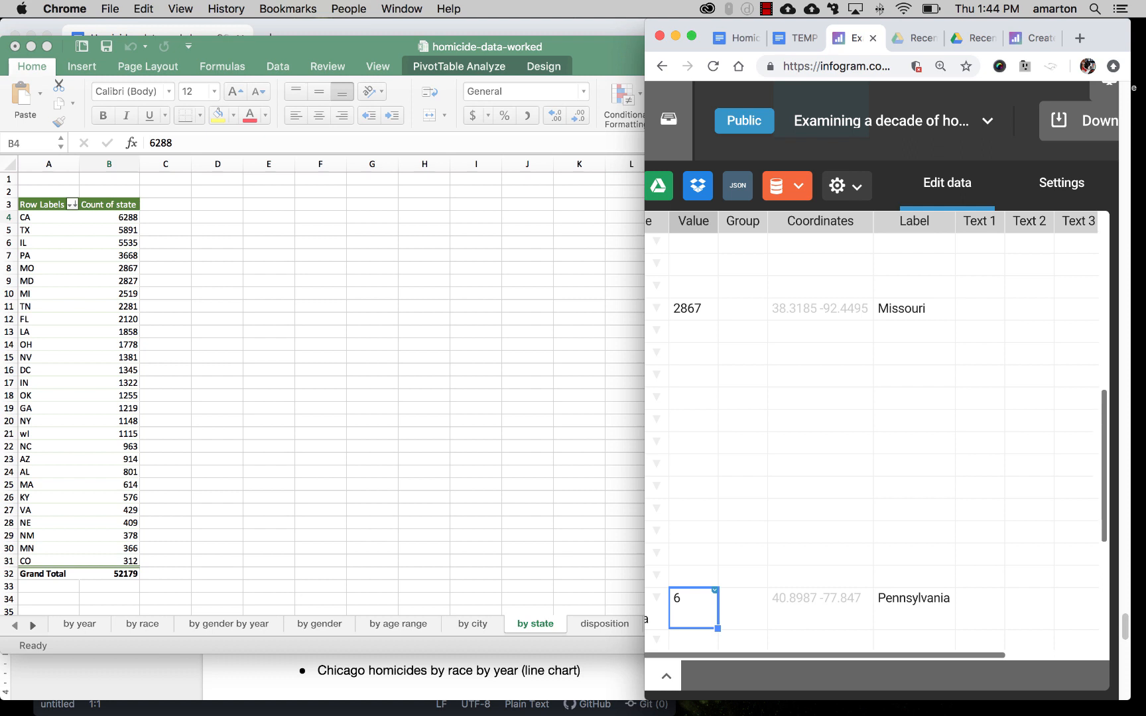
pyautogui.write('3668')
pyautogui.press('Return')
# Set Texas's map value to 5891.
pyautogui.press('Down')
pyautogui.press('Down')
pyautogui.press('Down')
pyautogui.press('Down')
pyautogui.press('Down')
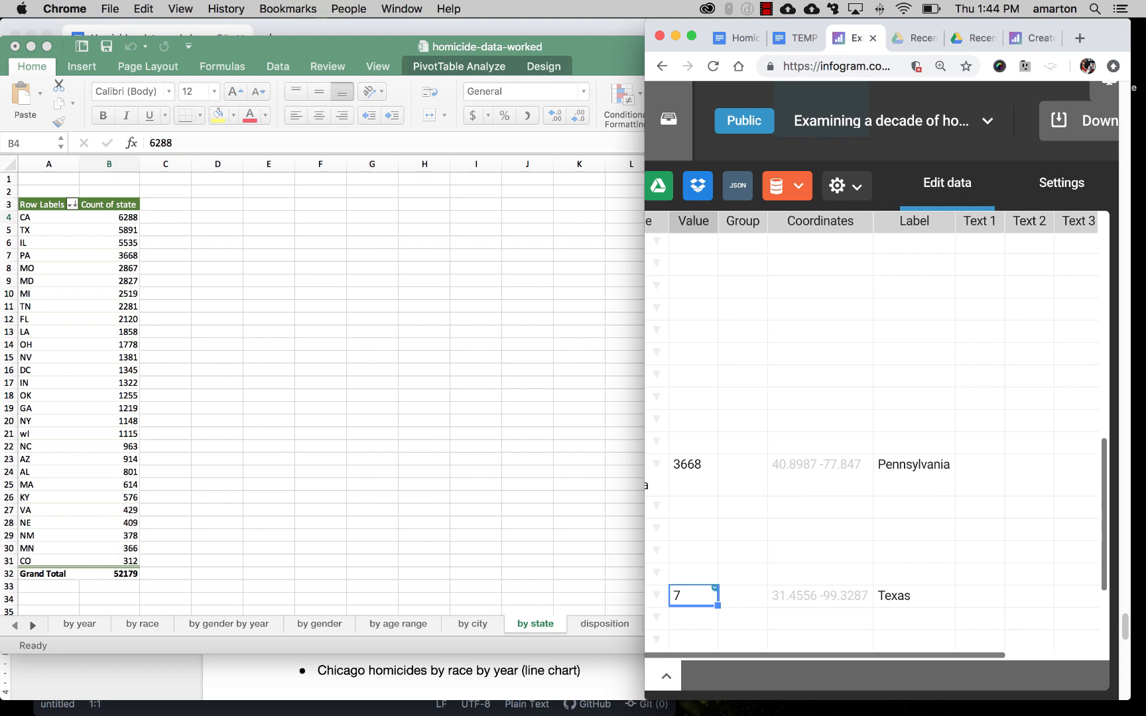
pyautogui.write('5891')
# Widen the browser window back over the workbook and switch from the map's data to its settings.
pyautogui.moveTo(641, 316); pyautogui.dragTo(362, 316)
pyautogui.moveTo(6, 278); pyautogui.dragTo(13, 284)
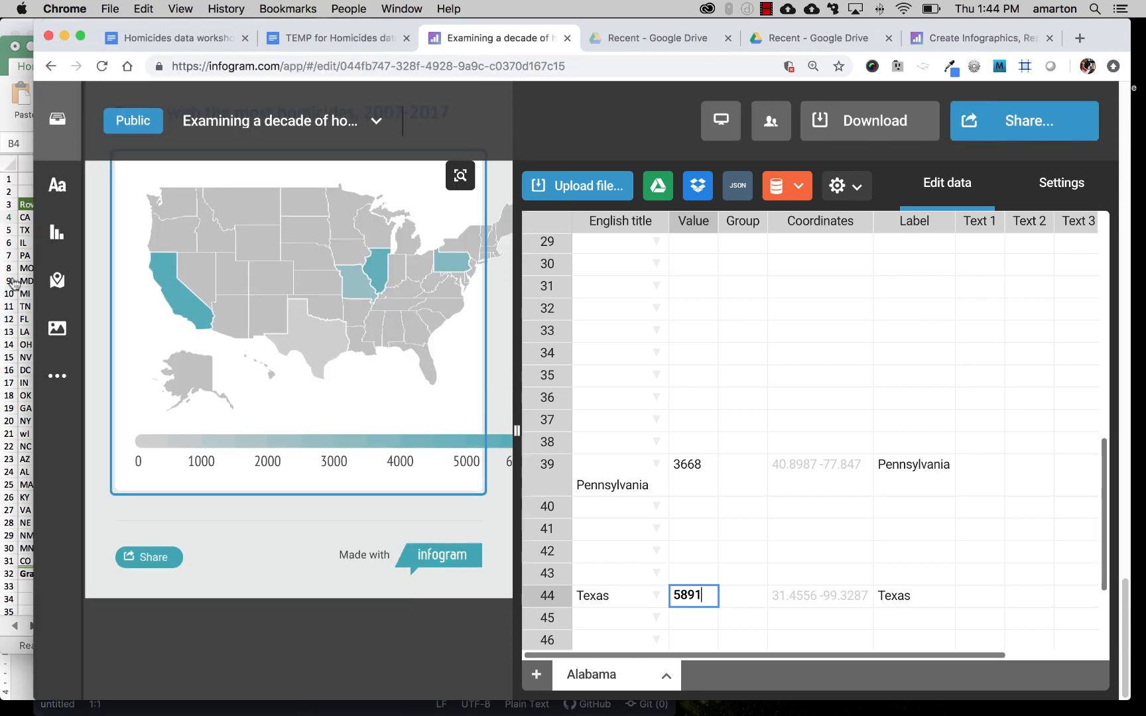
pyautogui.click(1043, 190)
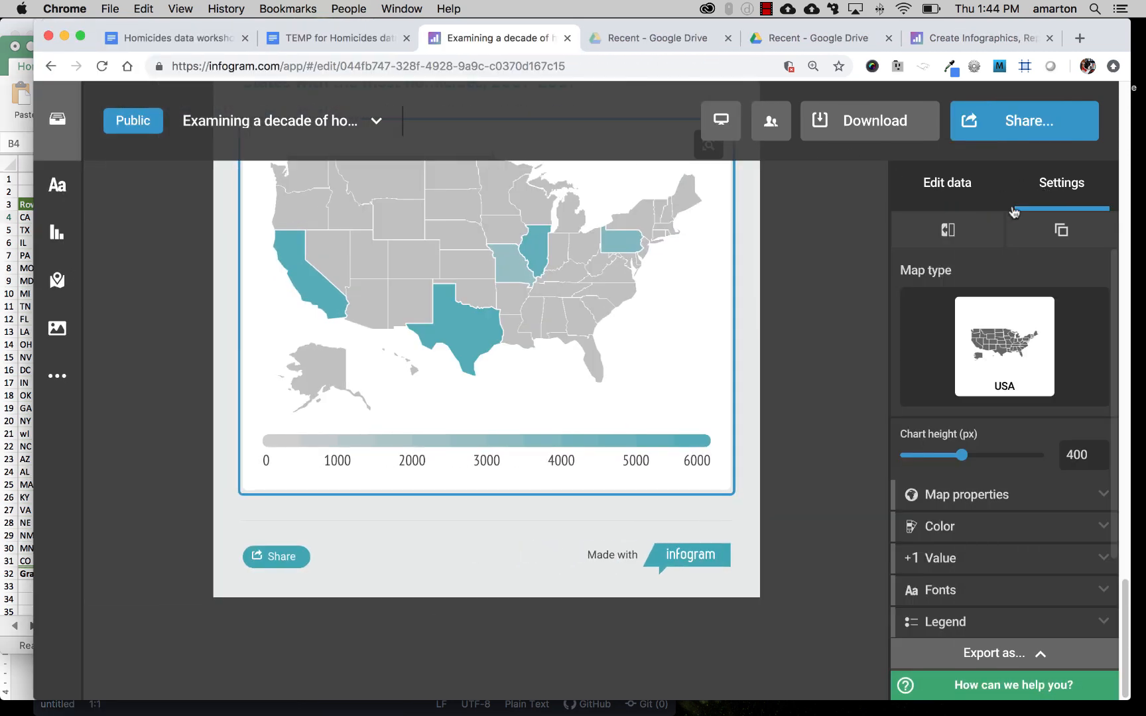
# Check the values of the highlighted states on the map and look over the infographic's other charts.
pyautogui.moveTo(608, 377)
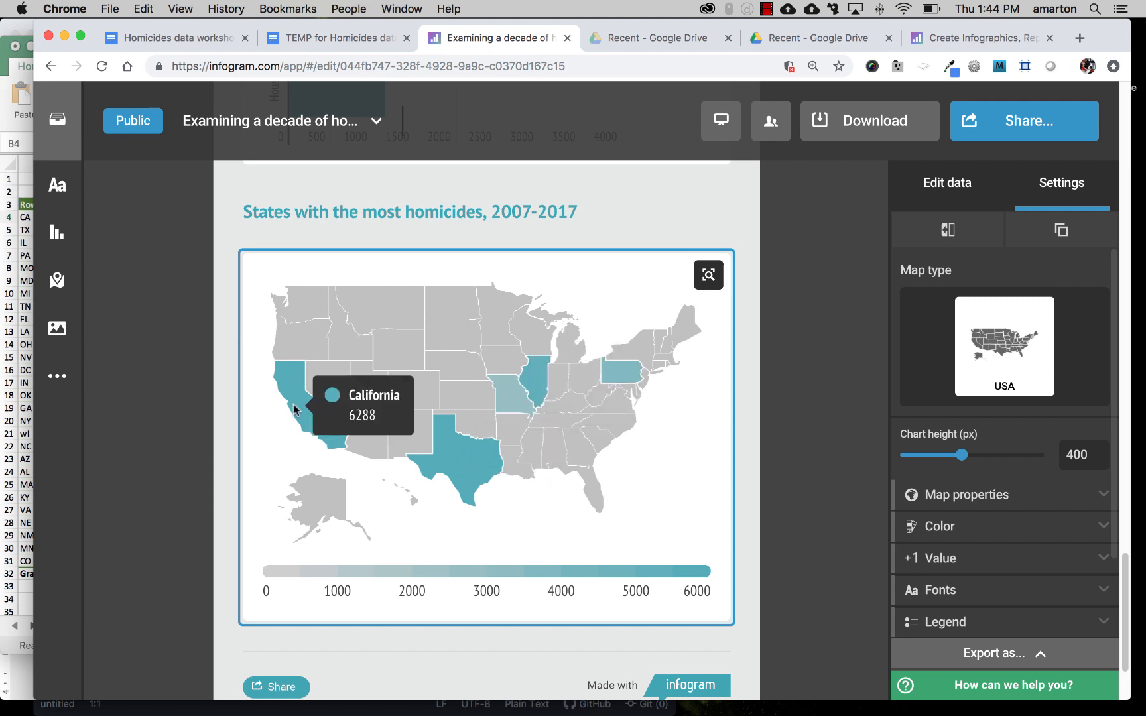
pyautogui.moveTo(498, 415)
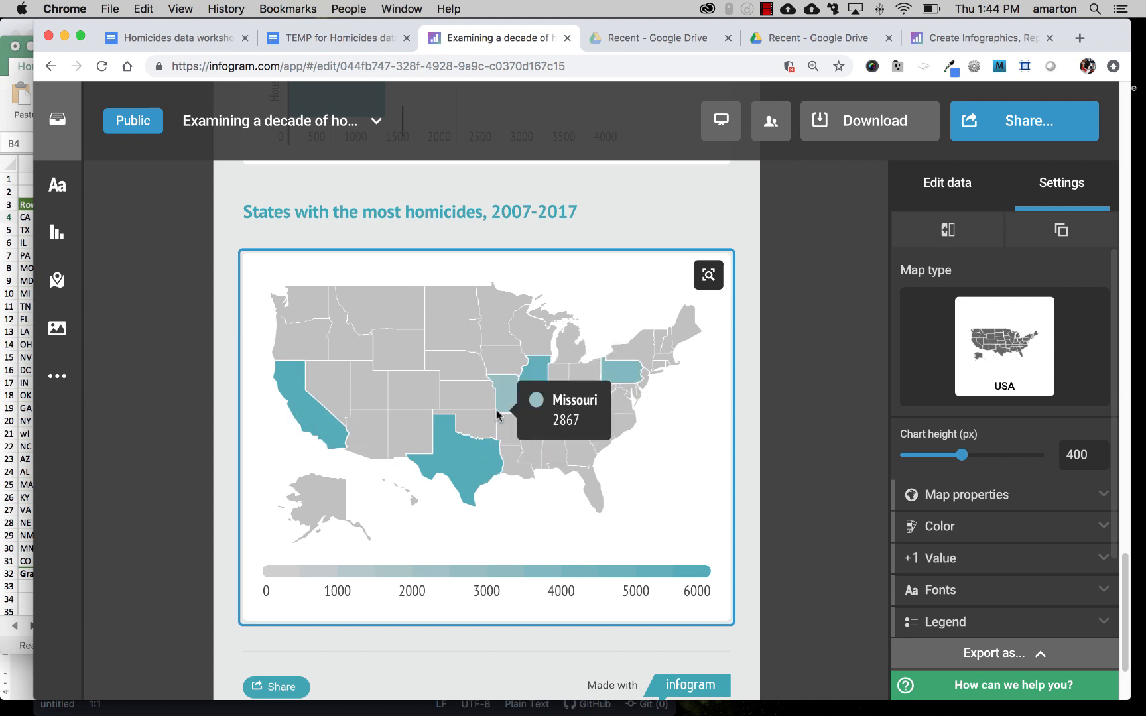
pyautogui.moveTo(523, 384)
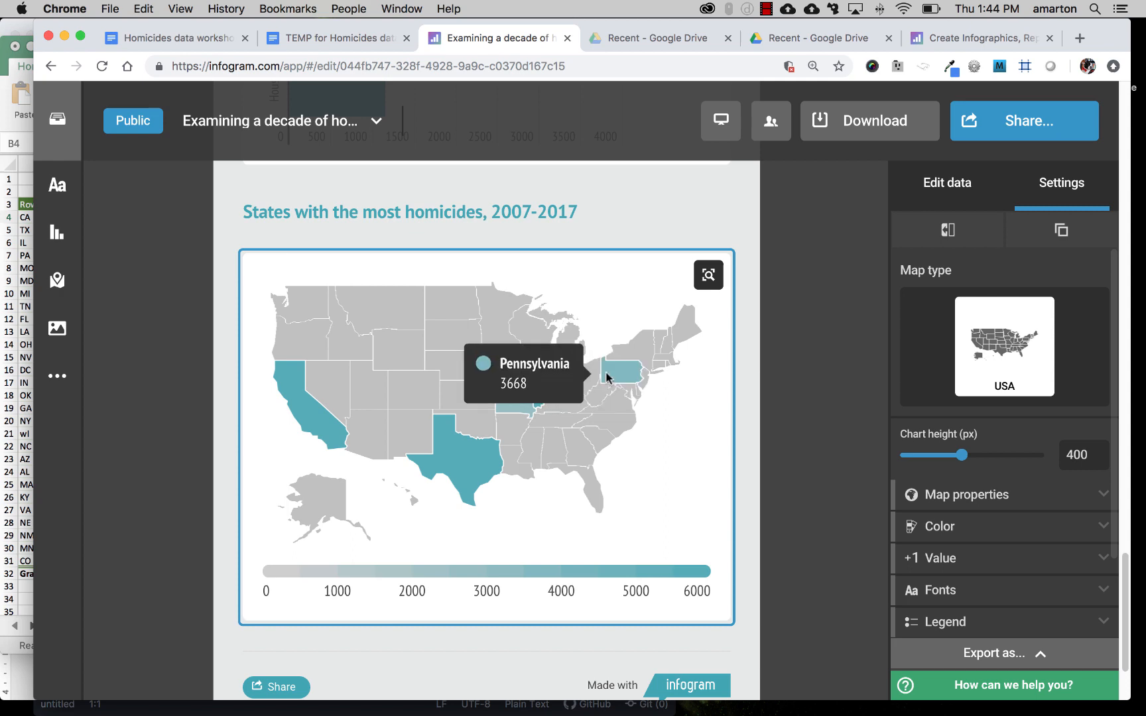
pyautogui.scroll(-1, 775, 472)
pyautogui.scroll(15, 774, 473)
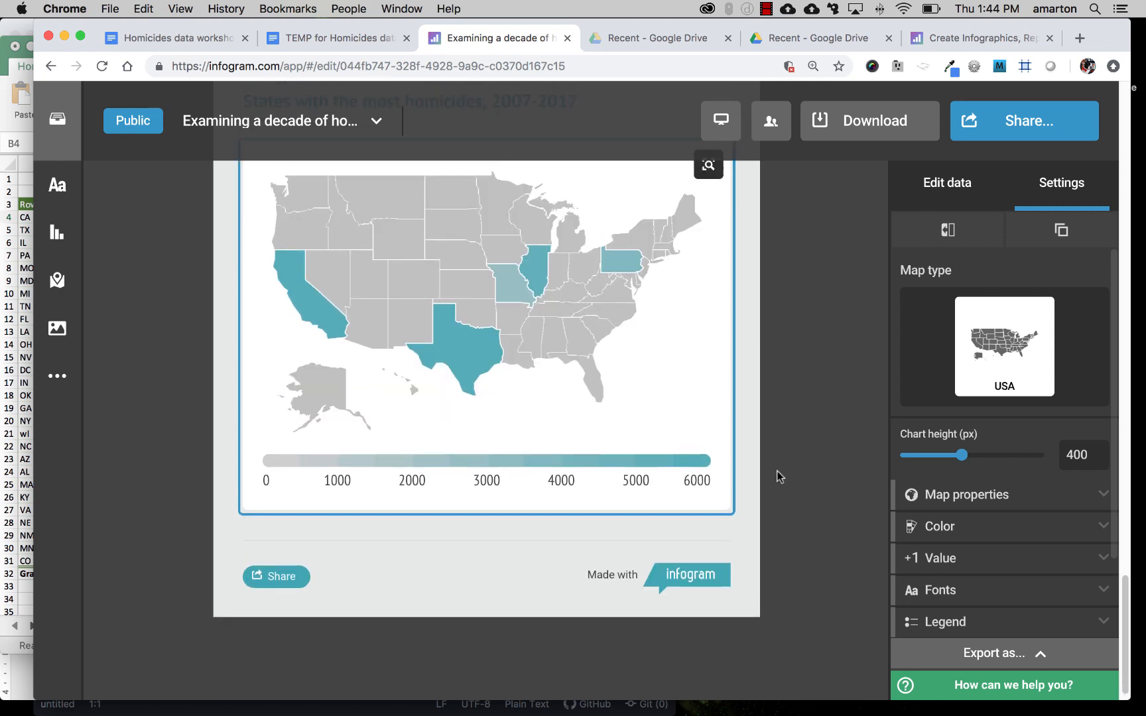
pyautogui.scroll(10, 771, 472)
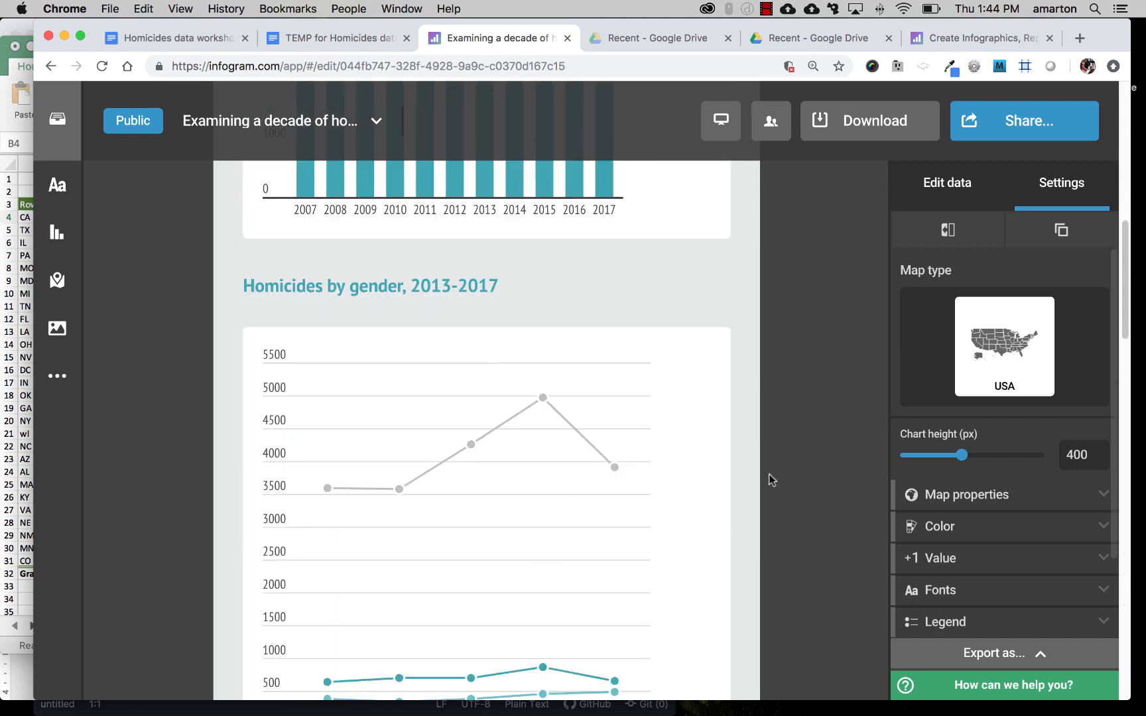
pyautogui.scroll(-6, 769, 475)
pyautogui.scroll(-15, 768, 477)
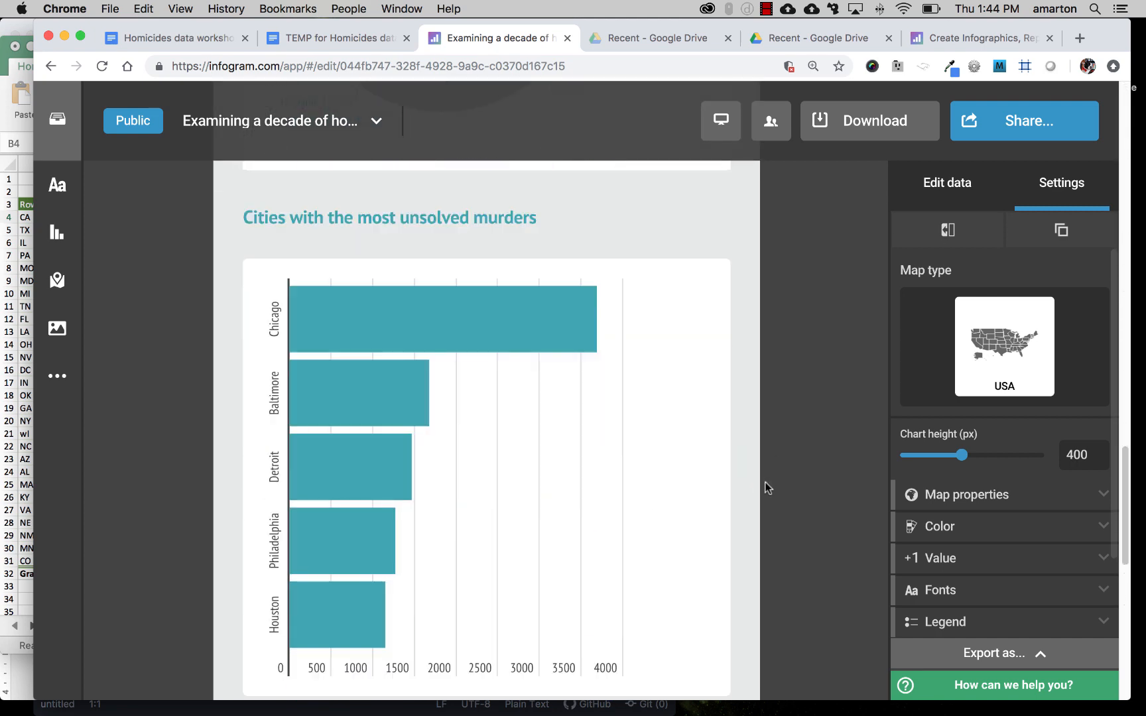
# Add a caption below the map reading "Source: The Washington Post".
pyautogui.click(57, 184)
pyautogui.click(279, 380)
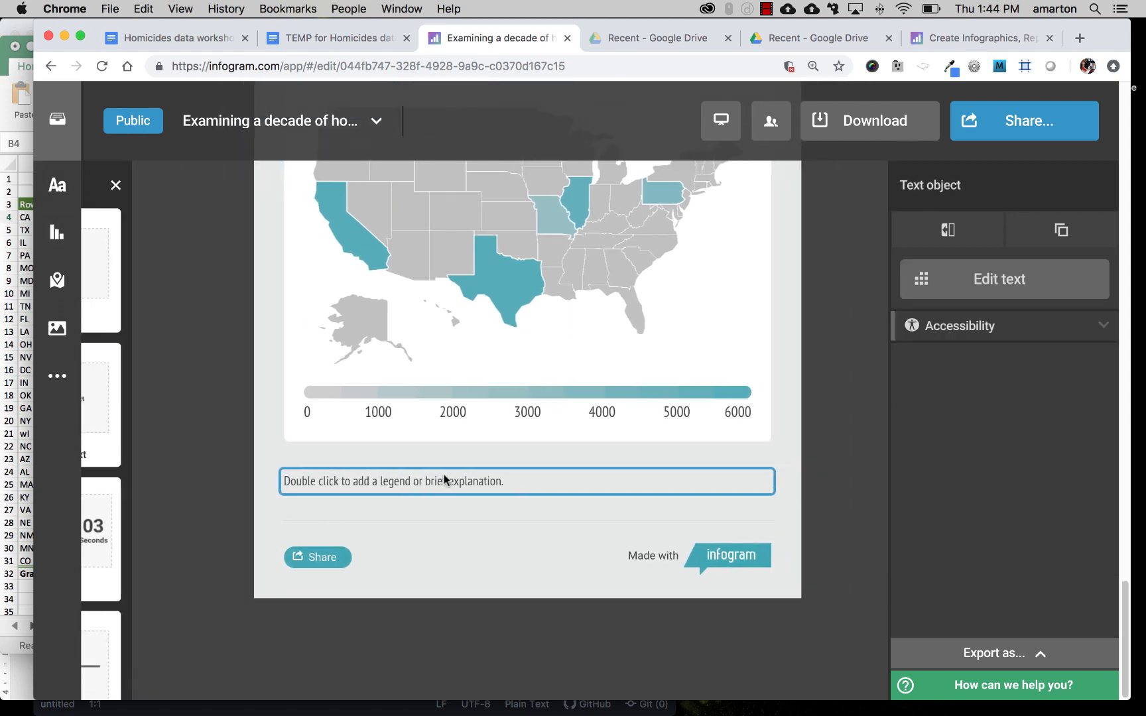
pyautogui.doubleClick(444, 482)
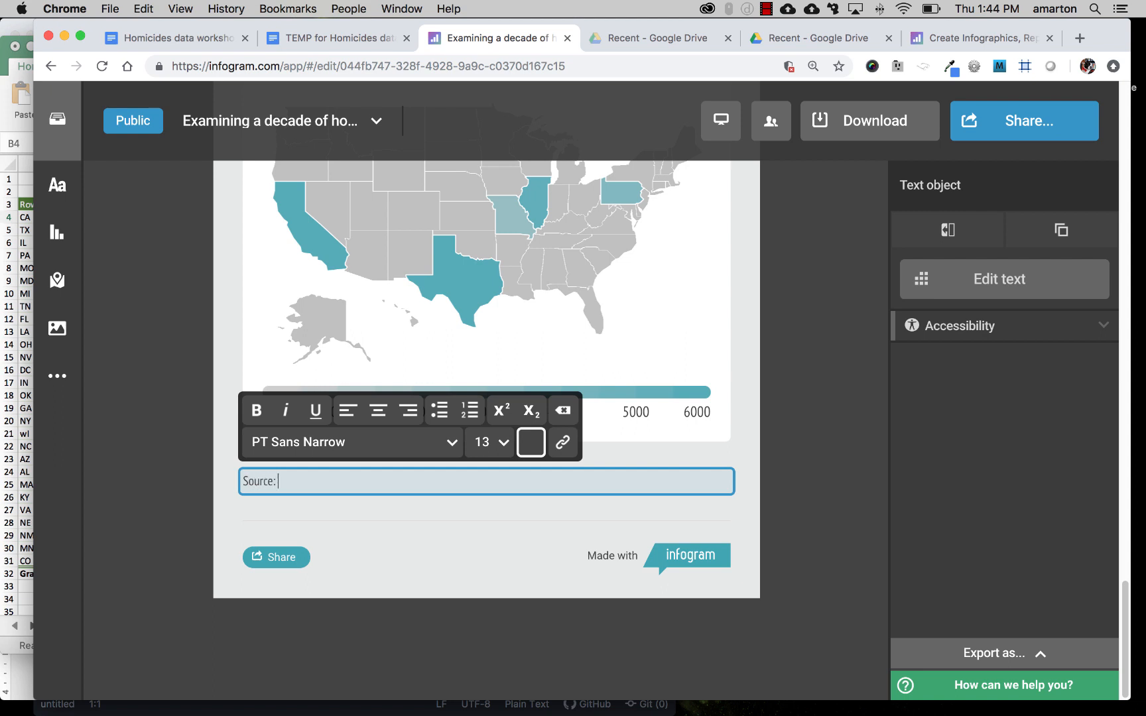
pyautogui.write('Source: The Washington Post')
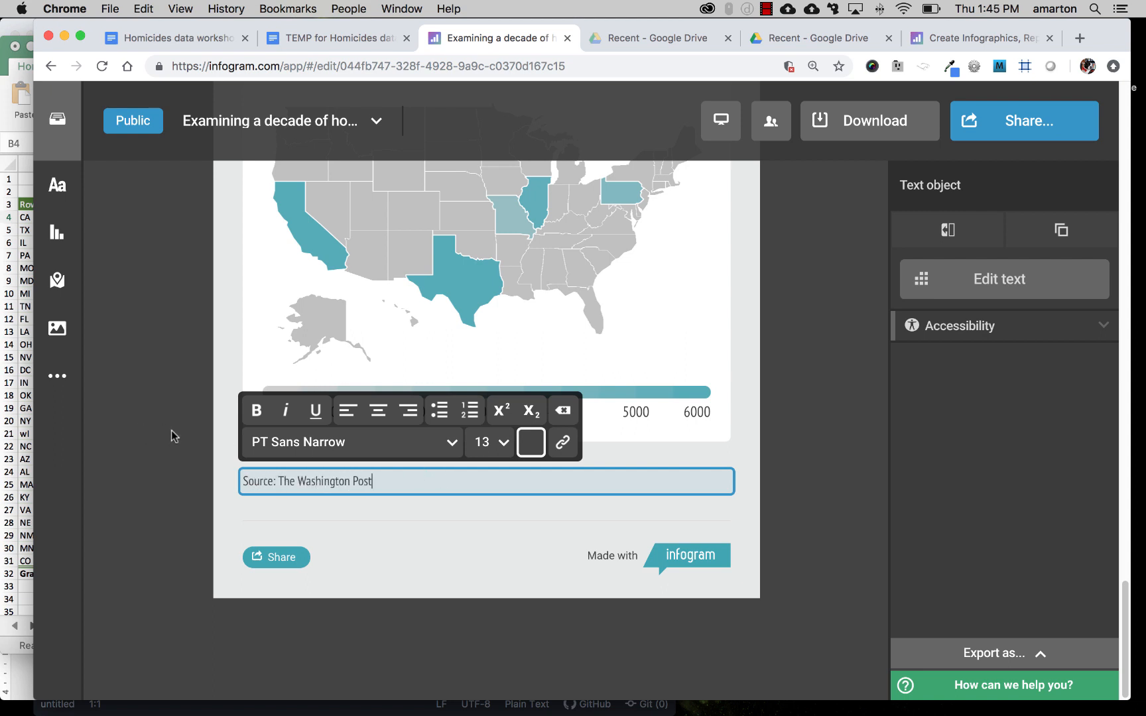
pyautogui.click(171, 431)
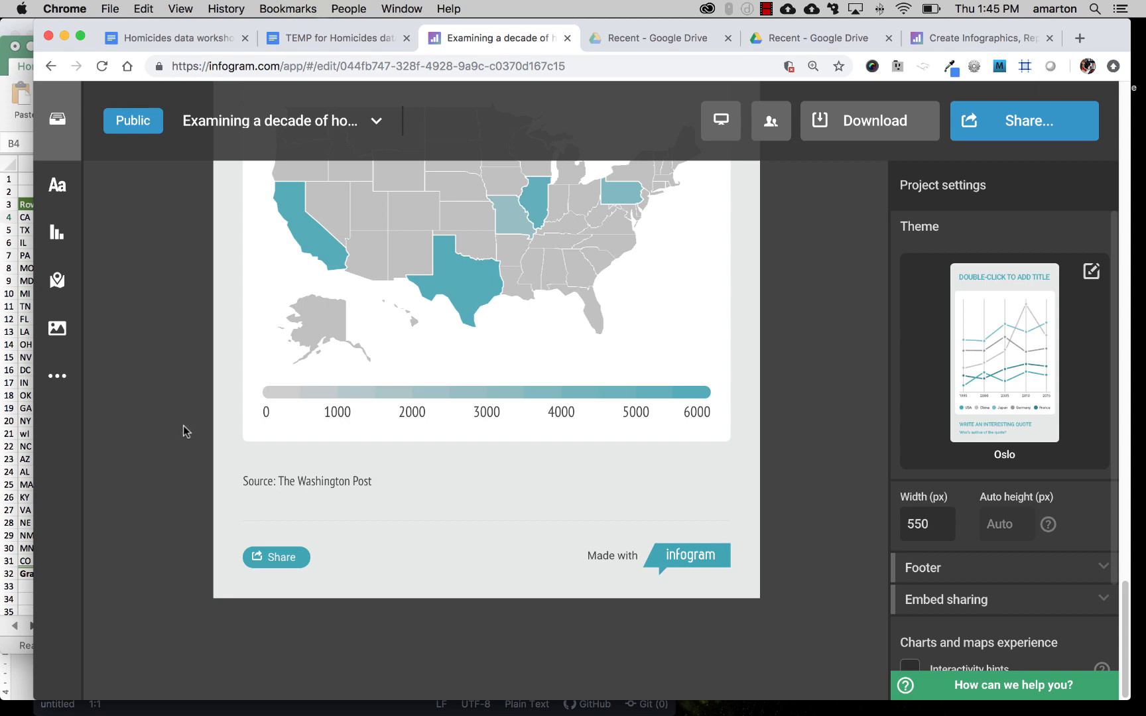
# Open the sharing options for the infographic and view its public version online.
pyautogui.scroll(3, 185, 428)
pyautogui.scroll(-15, 492, 427)
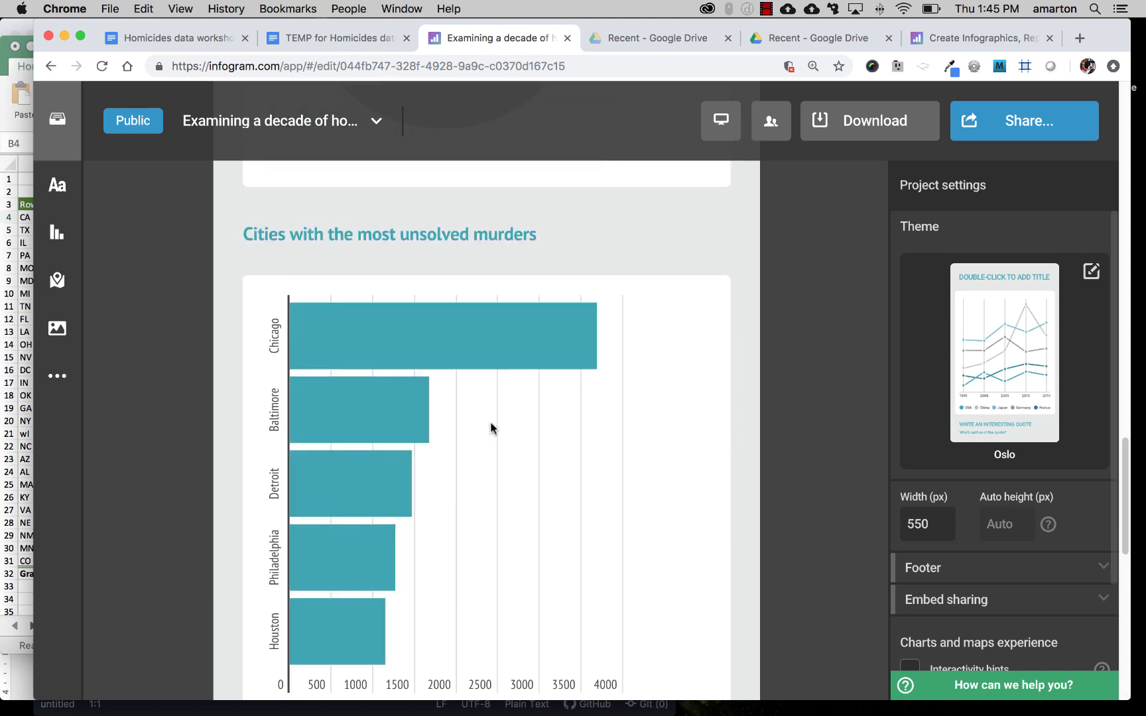
pyautogui.scroll(10, 492, 428)
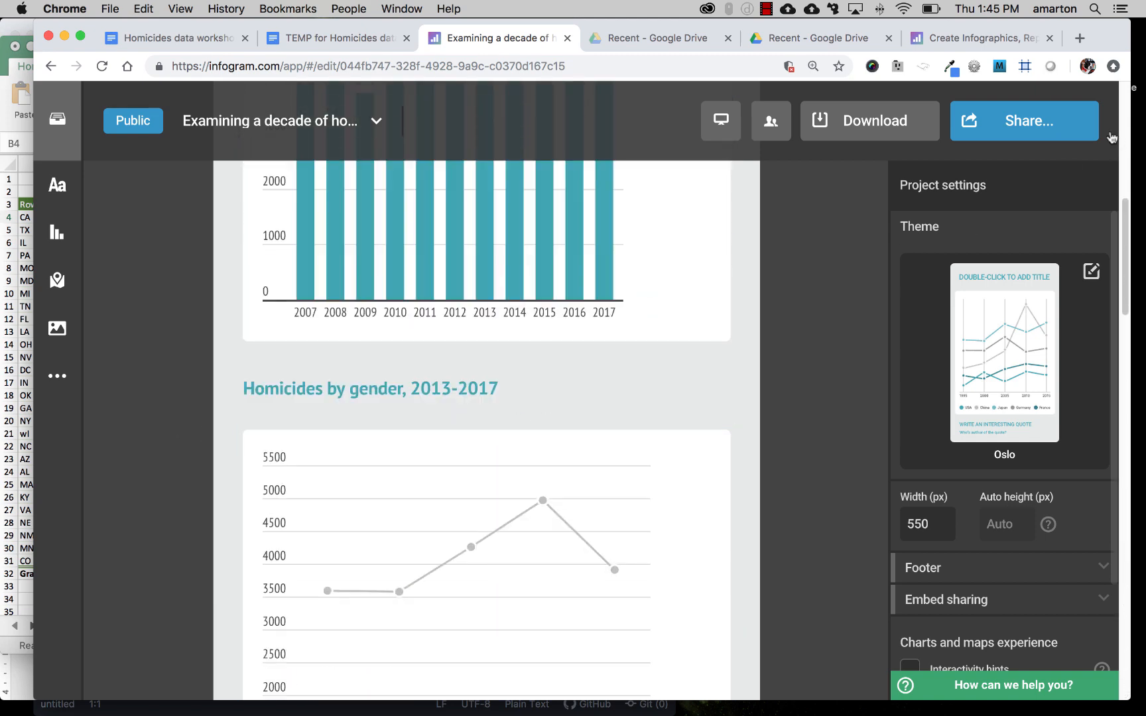
pyautogui.click(1029, 125)
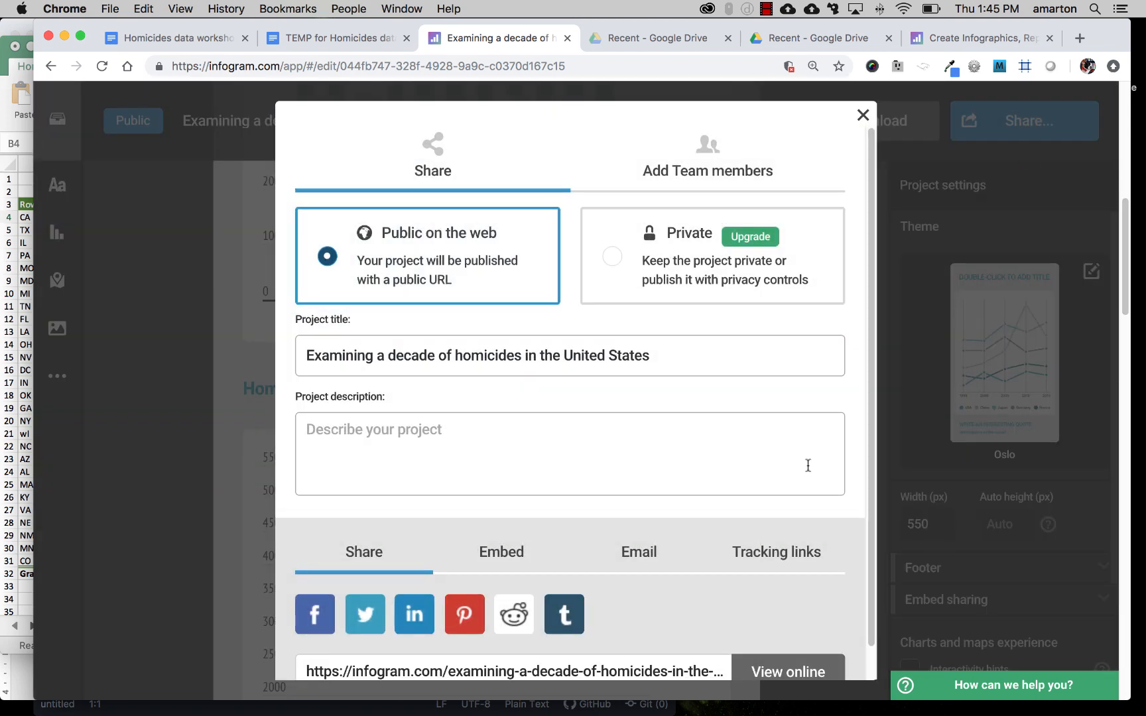
pyautogui.scroll(-1, 806, 459)
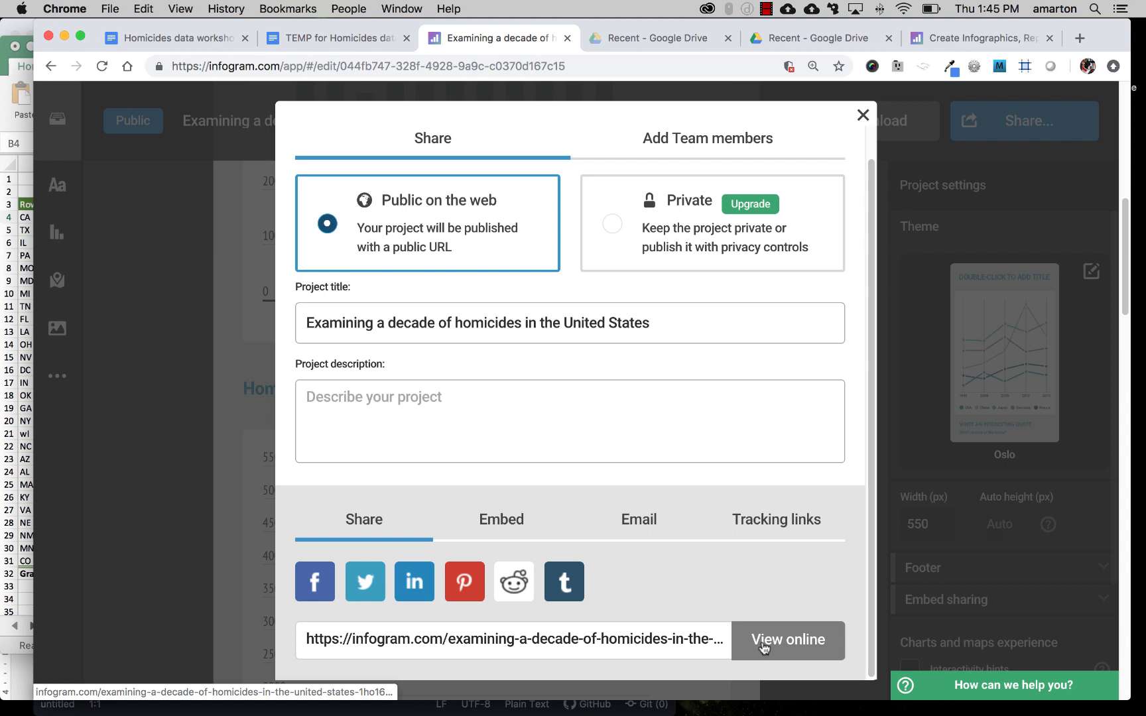
pyautogui.click(784, 631)
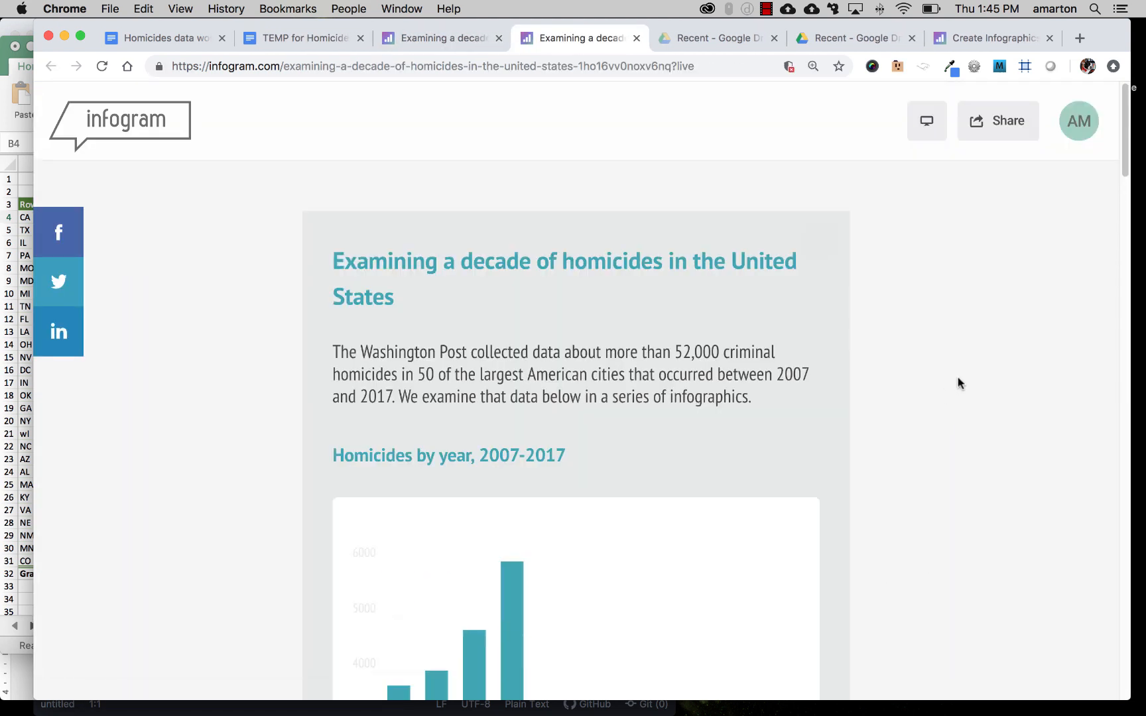
# Review the published infographic from the title through all its charts down to the state map section.
pyautogui.scroll(-3, 957, 383)
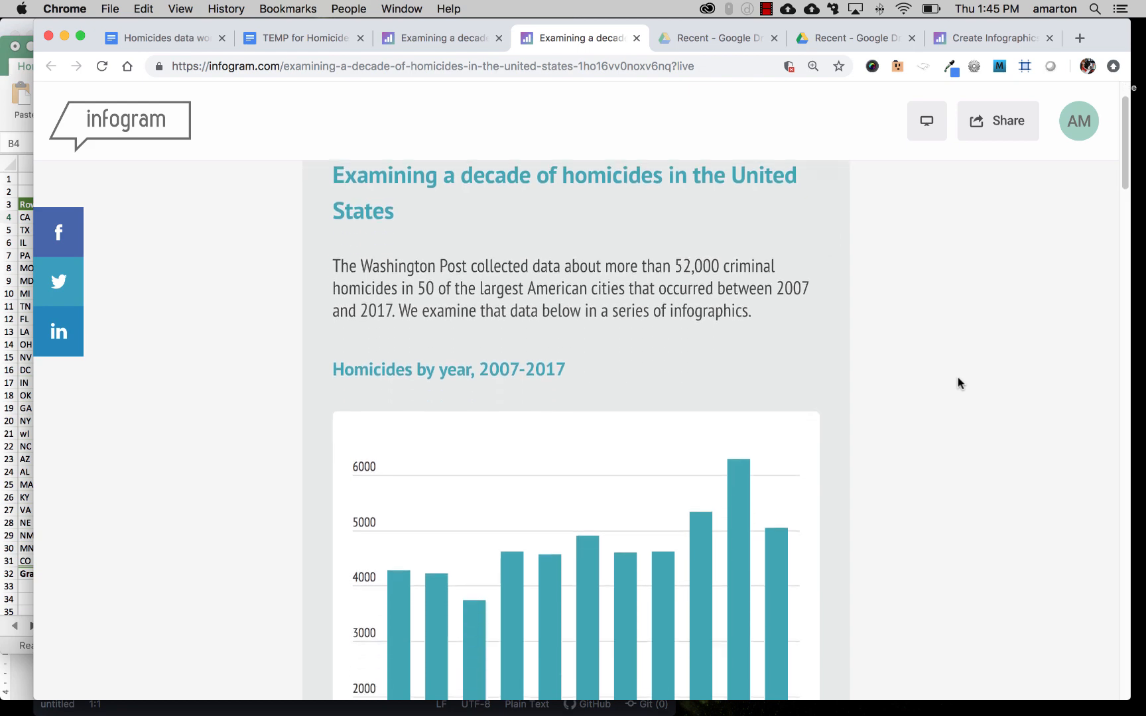
pyautogui.scroll(-10, 958, 379)
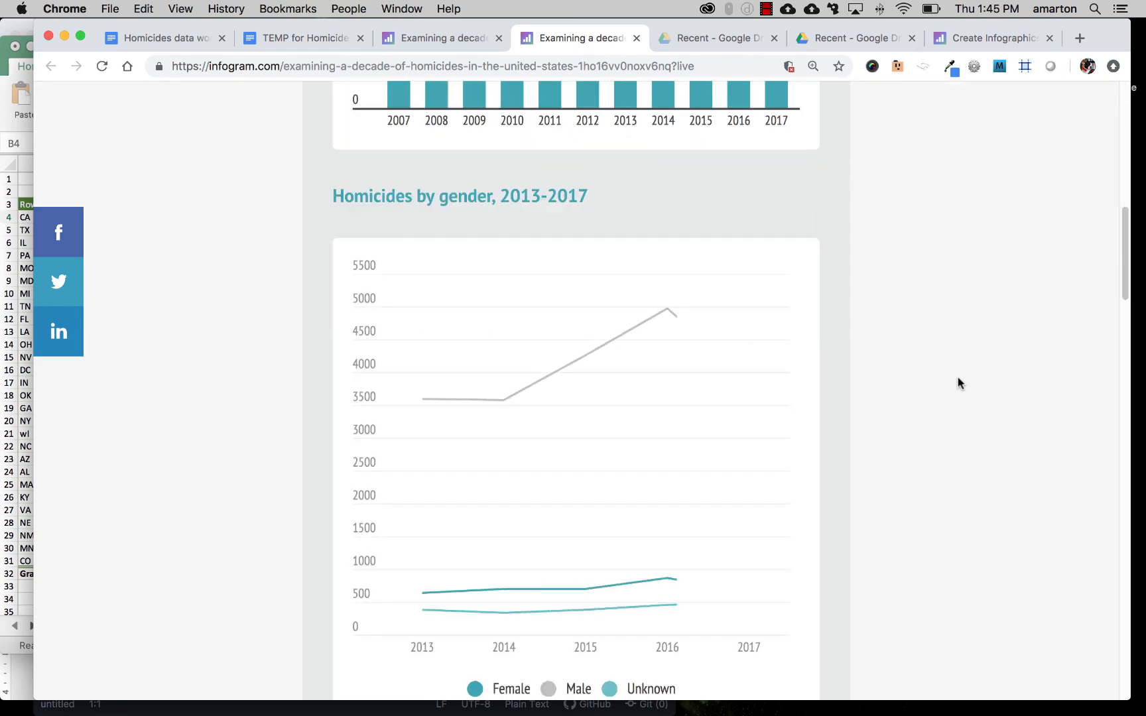
pyautogui.scroll(-6, 957, 381)
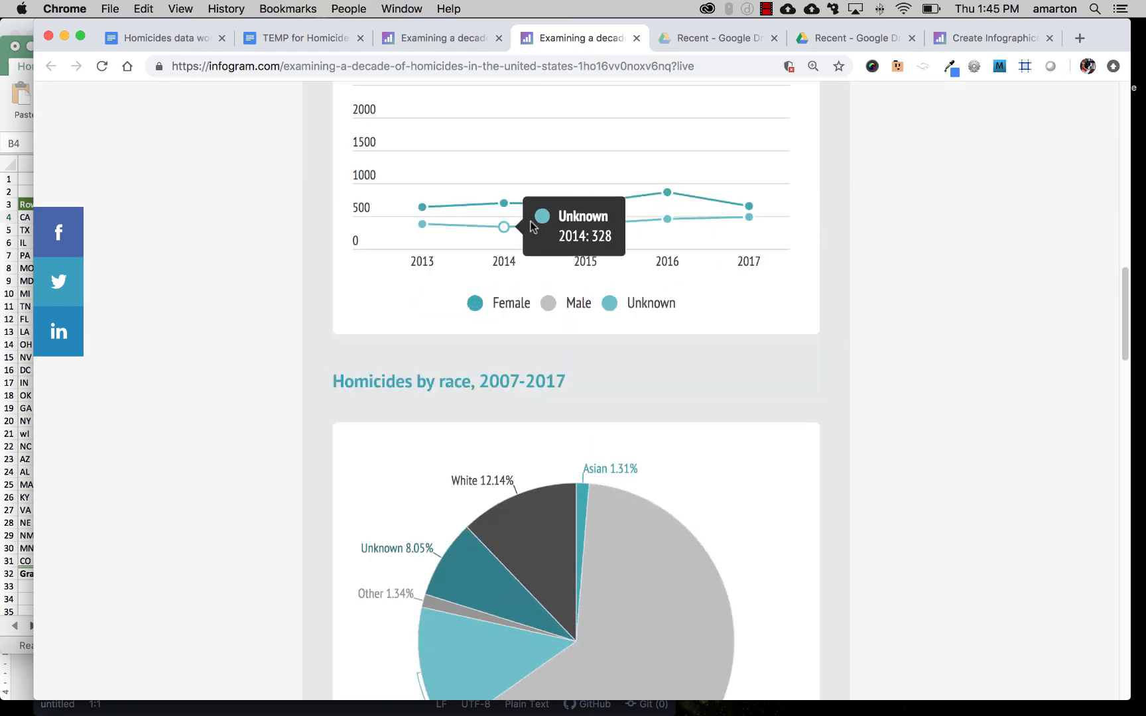
pyautogui.scroll(-4, 859, 319)
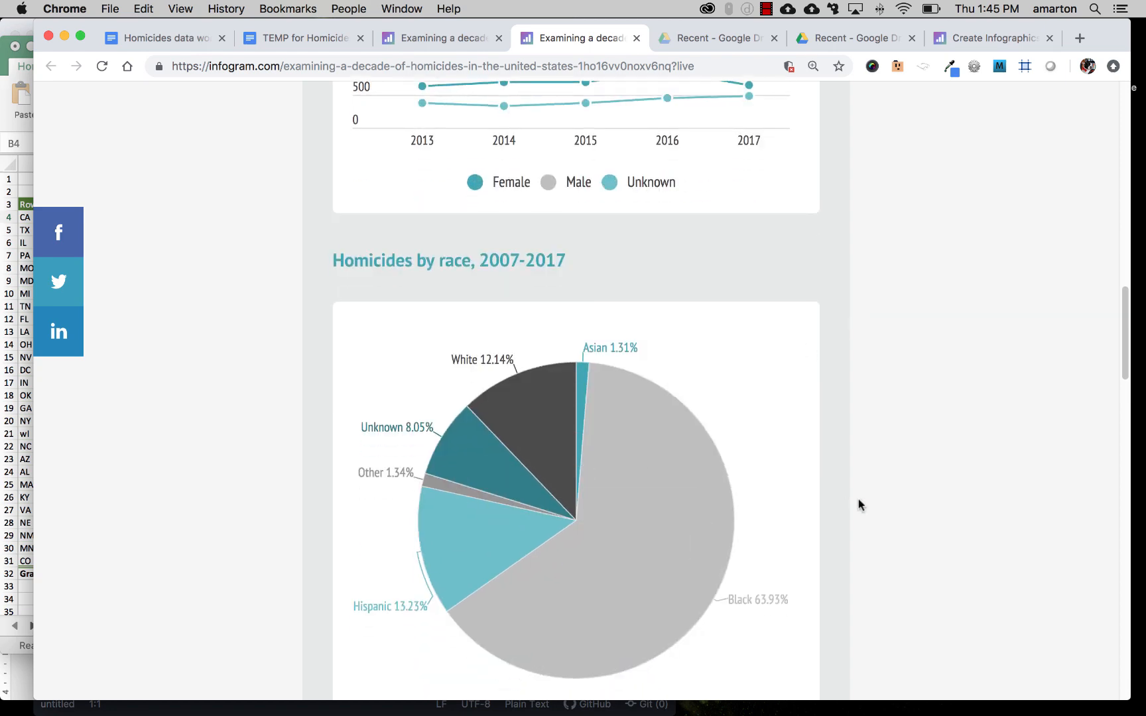
pyautogui.scroll(-10, 858, 500)
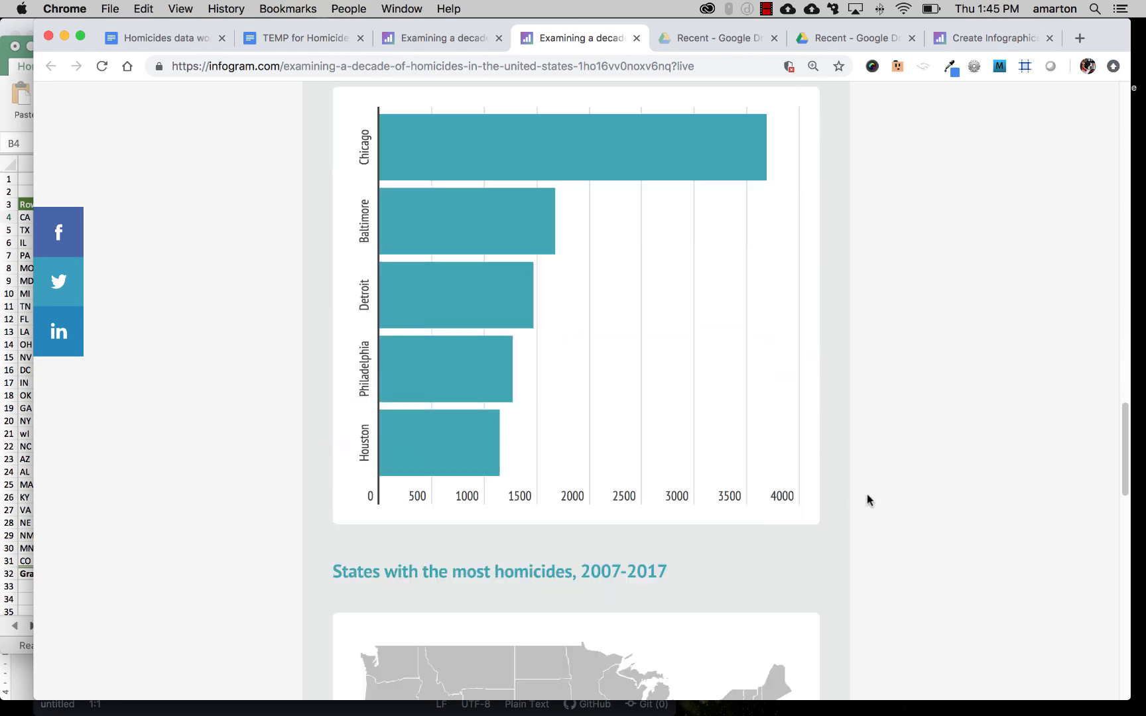
pyautogui.scroll(-5, 867, 500)
pyautogui.scroll(10, 872, 497)
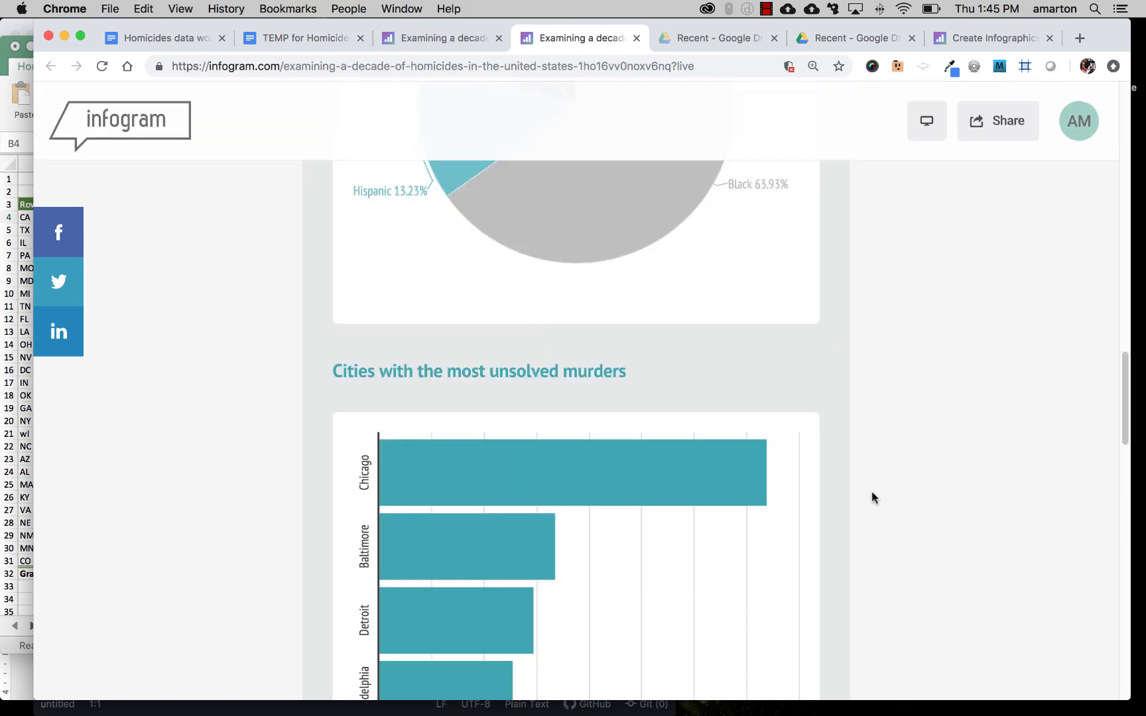
pyautogui.scroll(15, 872, 497)
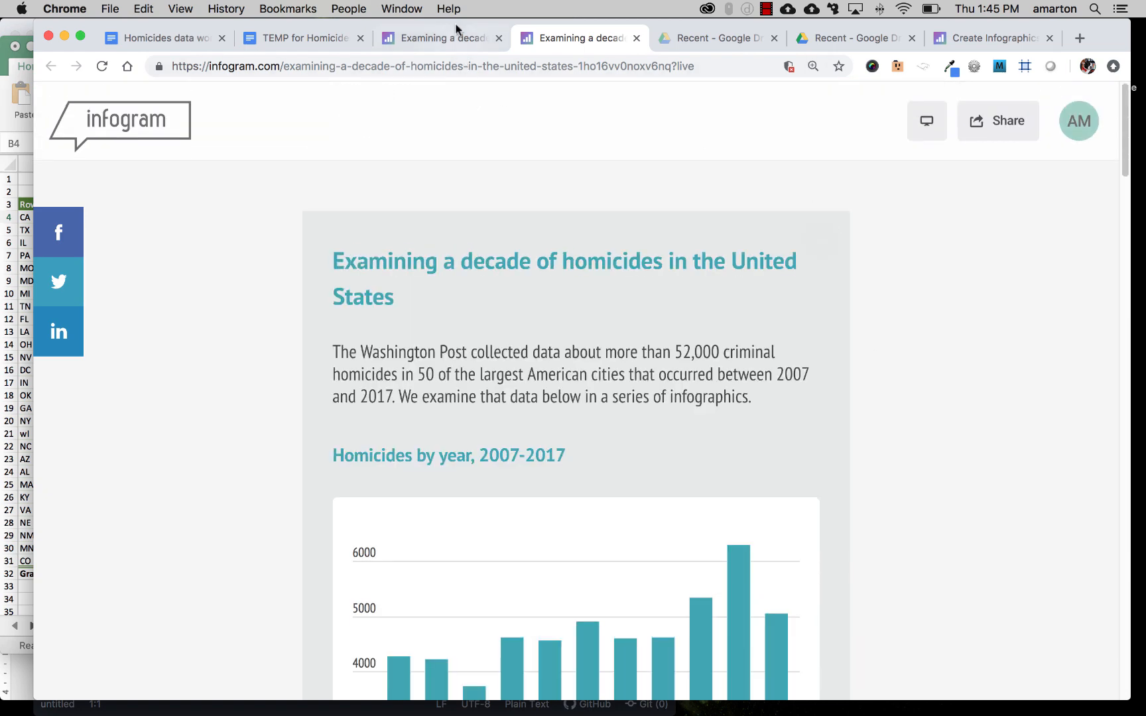
# Return to the infographic's sharing options in the editor and show its Responsive (Async) embed code.
pyautogui.click(456, 30)
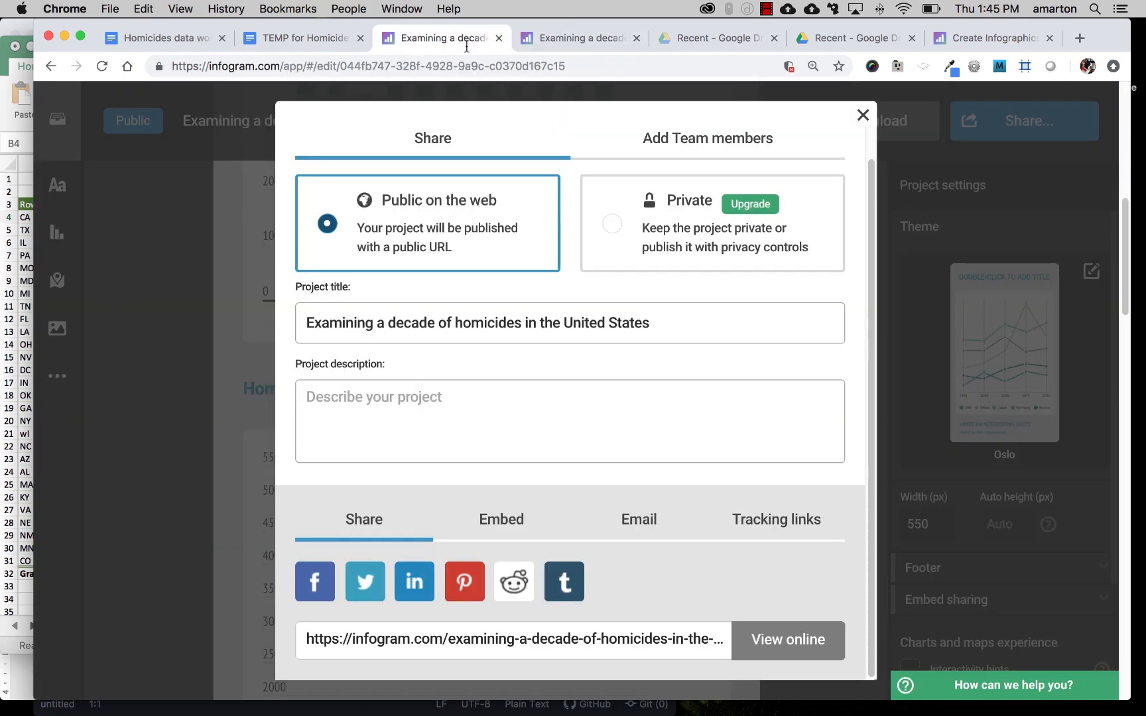
pyautogui.click(502, 520)
pyautogui.scroll(-3, 766, 478)
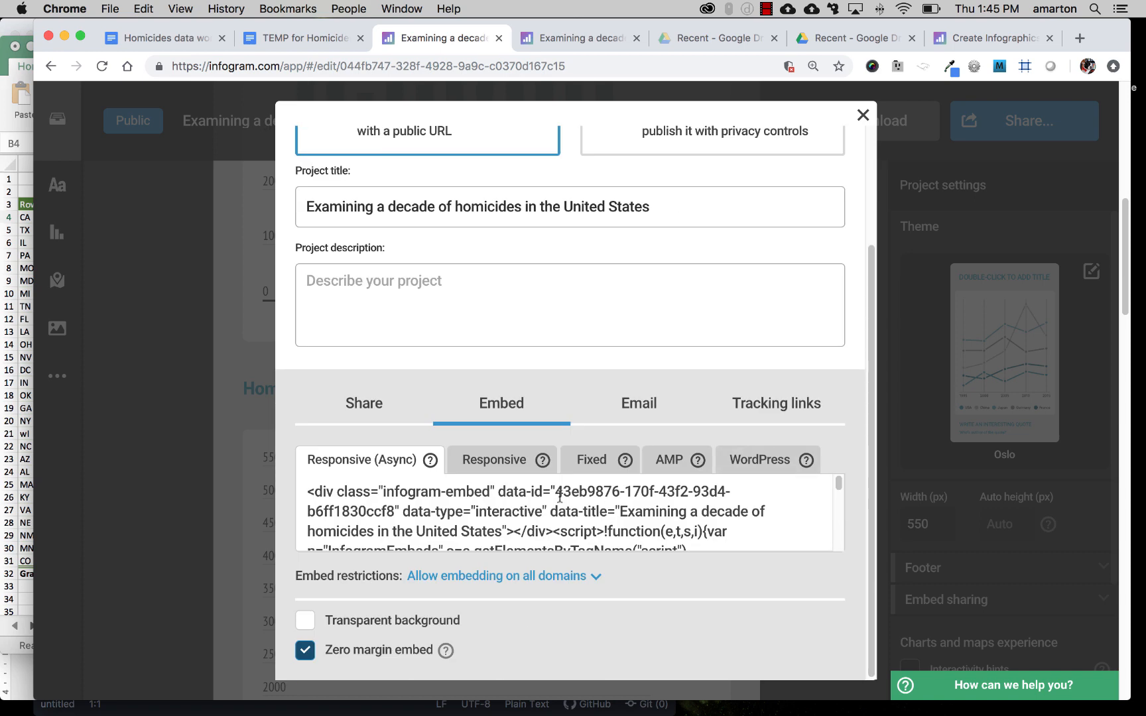